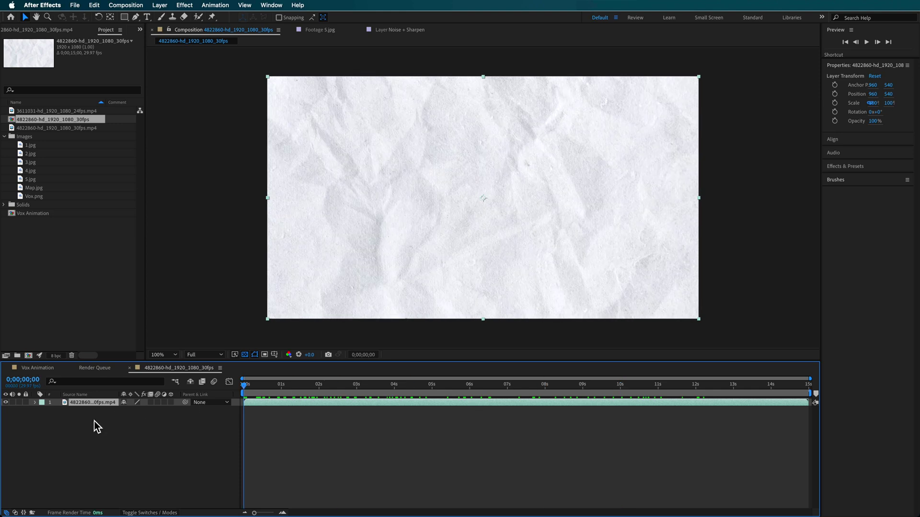
Place 3.jpg above the crumpled-paper footage at about 78.7% scale and mask it to a rectangle around the eyes.
left_click_drag(30, 163, 93, 401)
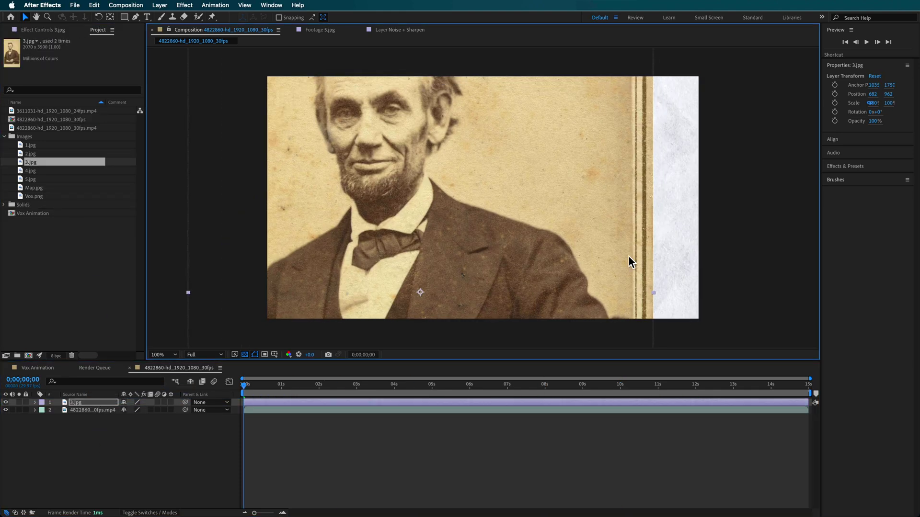
left_click_drag(657, 296, 461, 208)
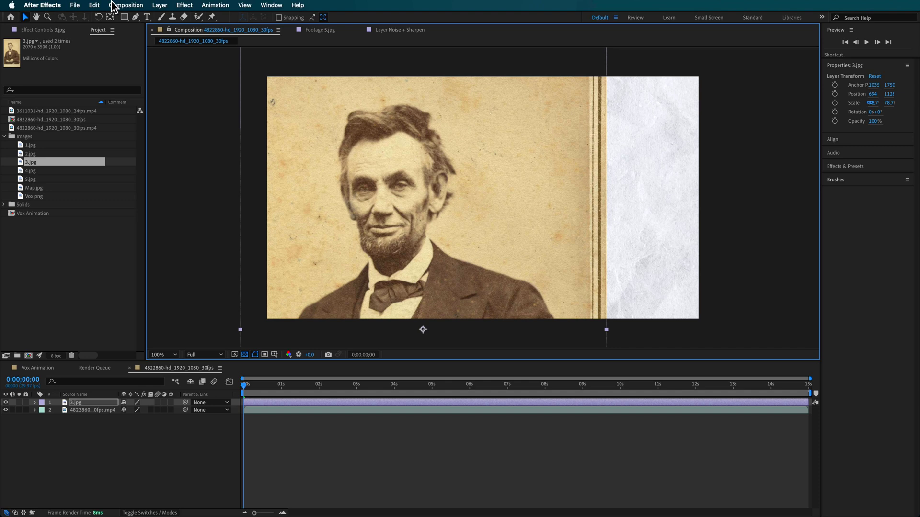
left_click(124, 17)
left_click_drag(316, 169, 435, 205)
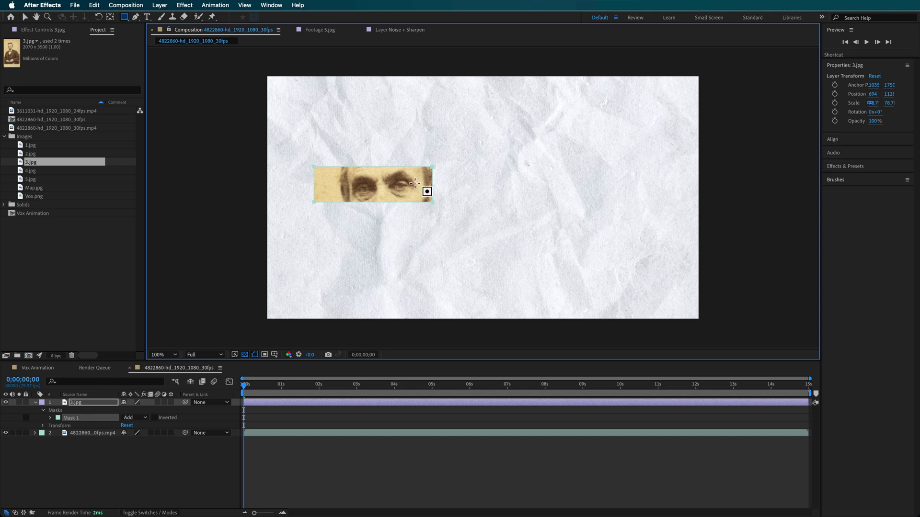
Move the corners of the 3.jpg eye mask to form an irregular, slanted cut-out, then collapse the layer's properties.
left_click_drag(433, 202, 424, 208)
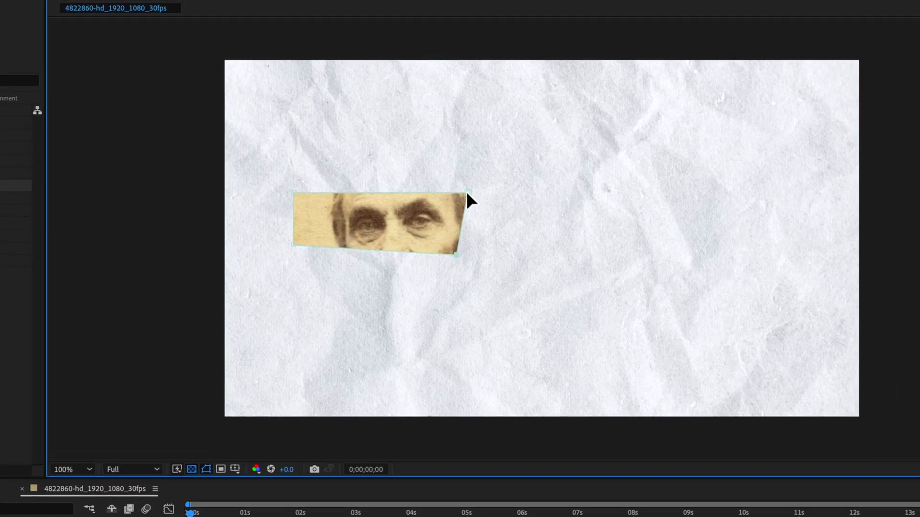
left_click_drag(451, 181, 438, 166)
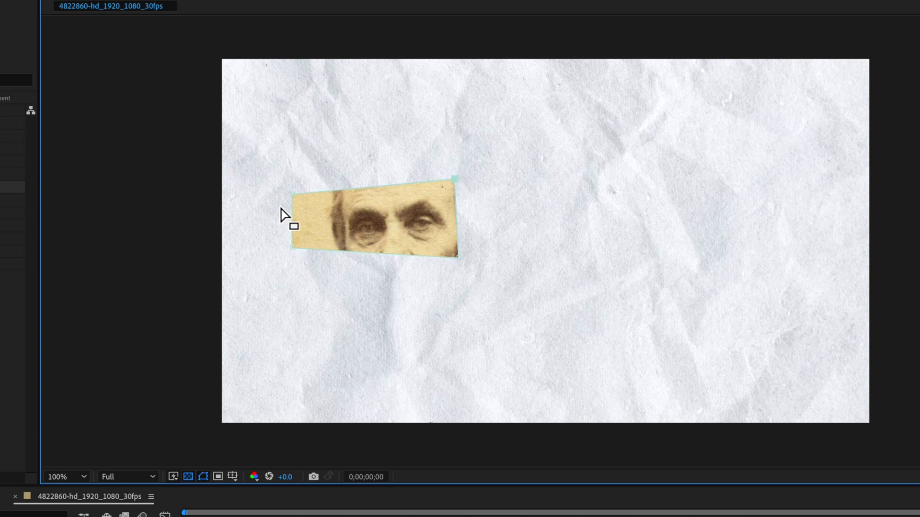
left_click_drag(291, 249, 317, 268)
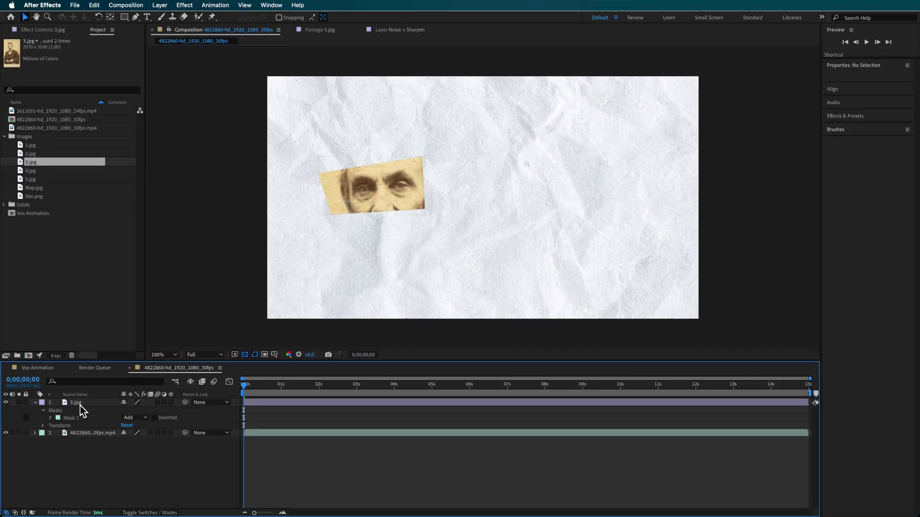
left_click(4, 482)
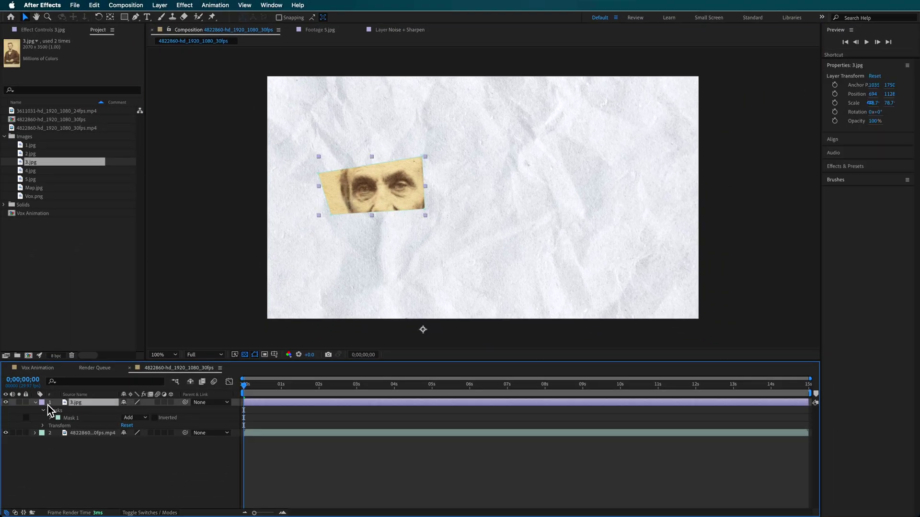
left_click(35, 403)
Add 2.jpg to the composition, scale it to about 42.7%, and order it directly beneath the 3.jpg layer.
left_click_drag(31, 154, 85, 399)
left_click_drag(531, 183, 450, 268)
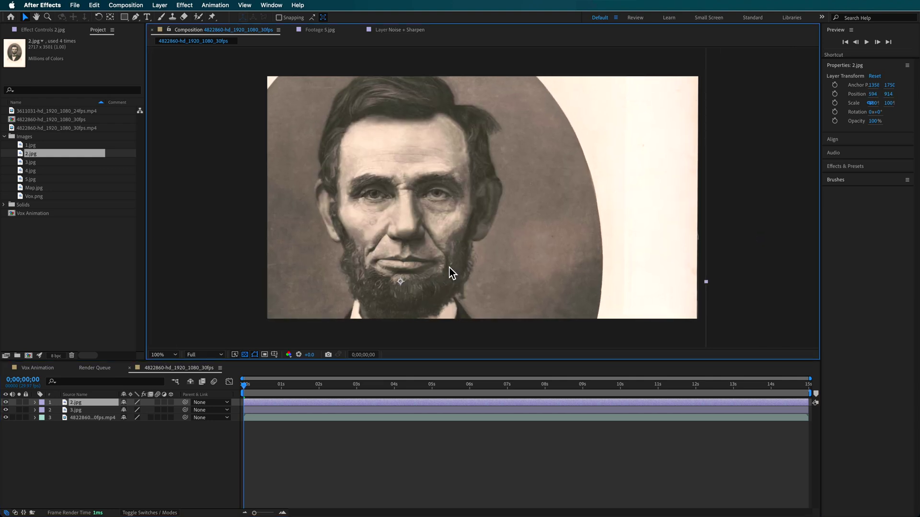
left_click_drag(709, 286, 522, 283)
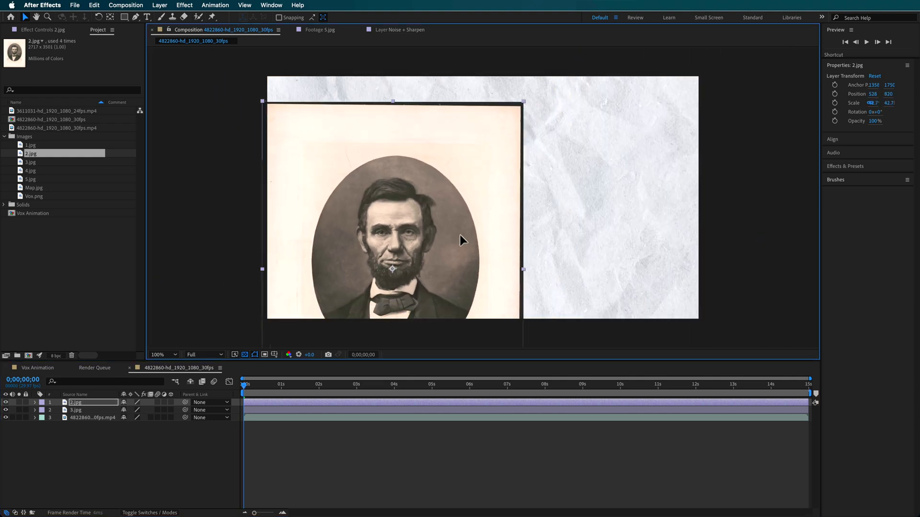
left_click_drag(460, 237, 454, 199)
left_click_drag(79, 402, 86, 416)
Enlarge 2.jpg to about 47.6% and position its portrait so the face lines up under the eye cut-out.
key("g")
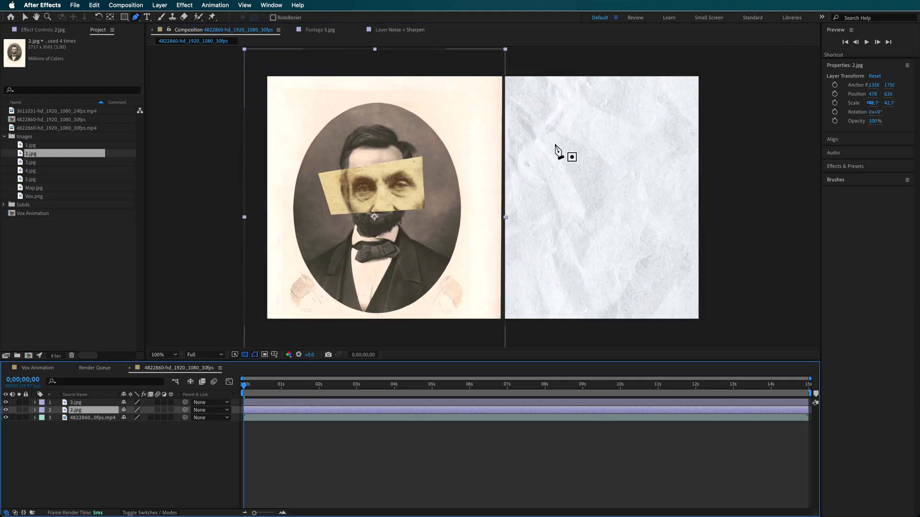
key("v")
left_click_drag(473, 185, 490, 219)
left_click_drag(513, 253, 525, 250)
left_click_drag(443, 252, 444, 236)
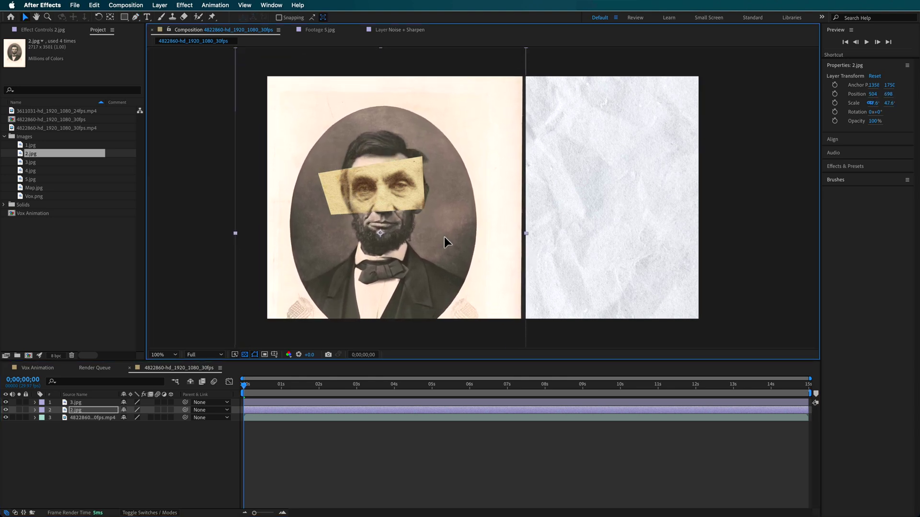
Cut 2.jpg with an angular Pen mask around the mouth, beard and bow tie, extending over the shoulder on the viewer's left.
left_click(133, 18)
left_click_drag(343, 197, 397, 218)
key("g")
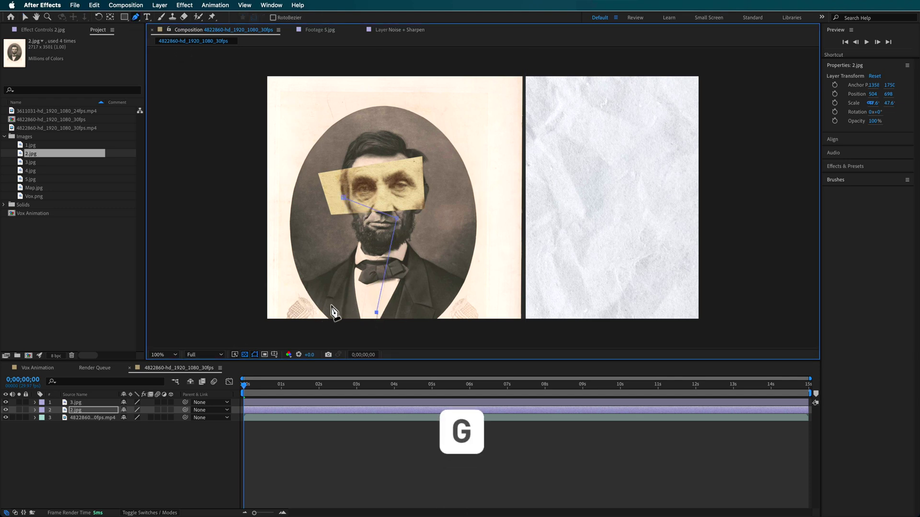
left_click(359, 236)
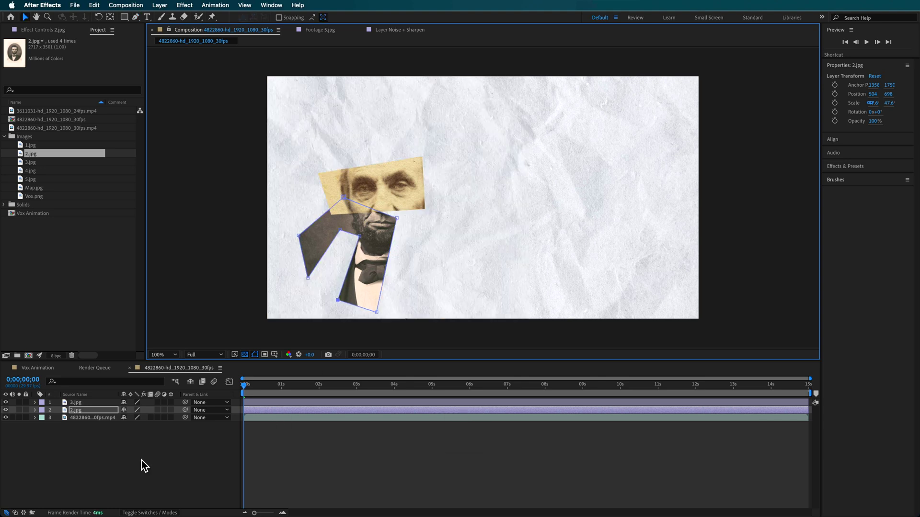
left_click(108, 459)
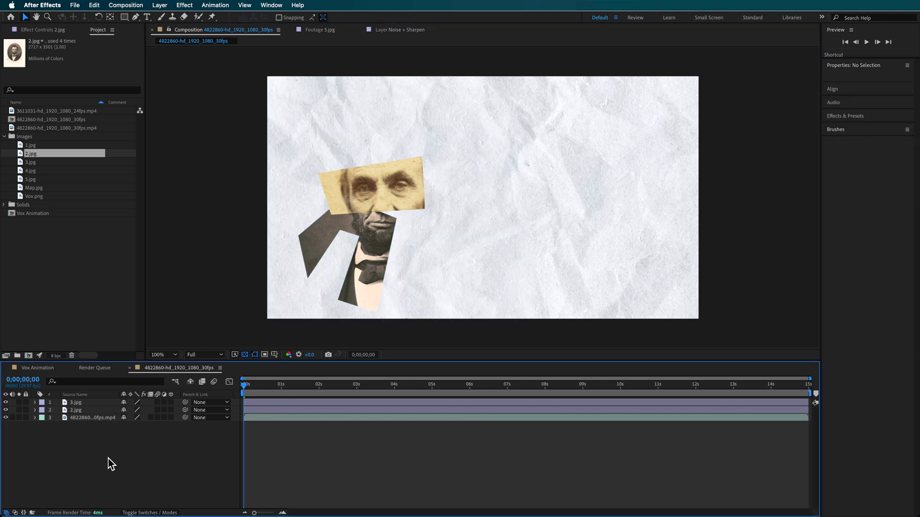
Add 1.jpg beneath 2.jpg at about 36.4% scale and Pen-mask it to an angular sliver of the portrait's right side.
left_click_drag(30, 145, 96, 415)
left_click_drag(770, 247, 479, 213)
key("g")
left_click(375, 94)
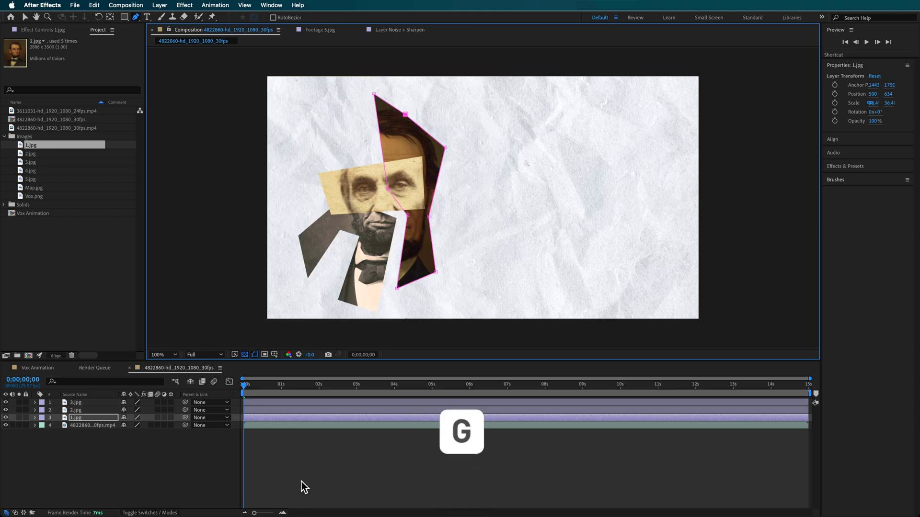
left_click(301, 482)
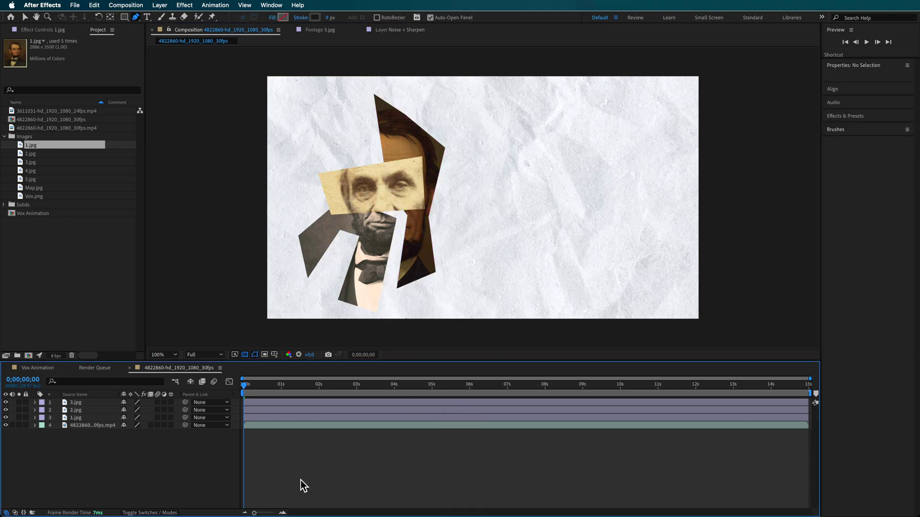
key("v")
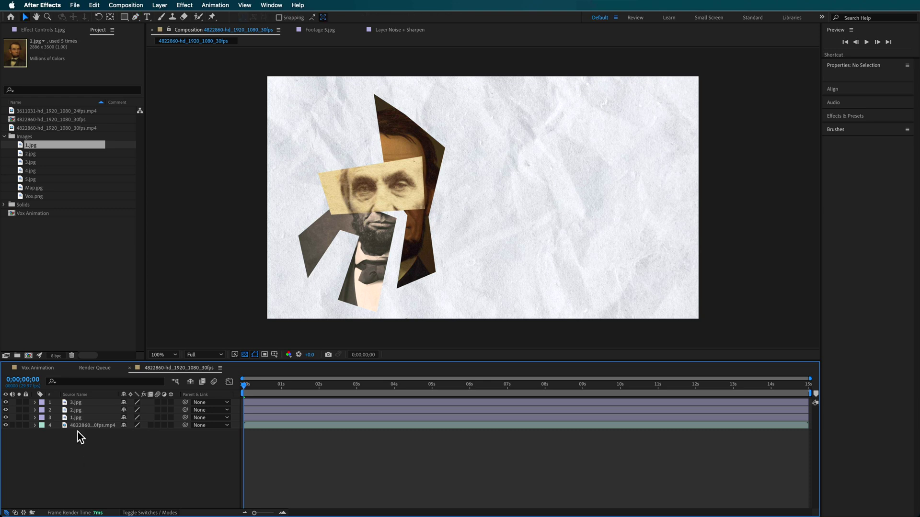
Add 4.jpg beneath the 1.jpg layer and scale it down so its head matches the collage.
left_click(36, 162)
left_click(39, 171)
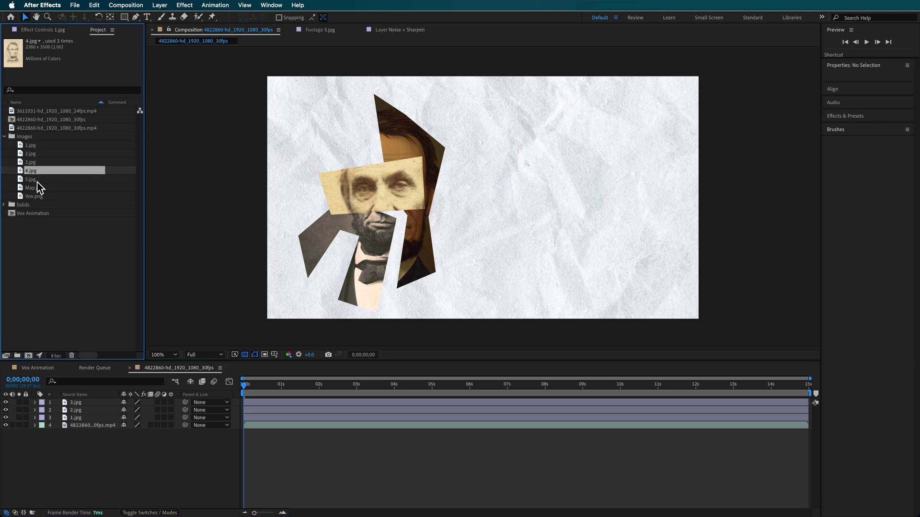
left_click_drag(36, 171, 91, 418)
left_click_drag(594, 171, 583, 254)
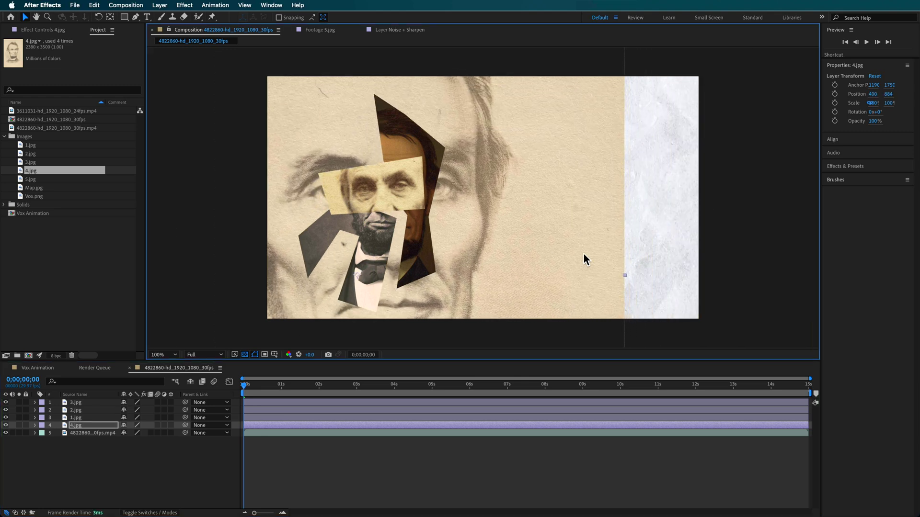
left_click_drag(625, 277, 468, 200)
Mask 4.jpg to a rectangle around the forehead and hair, then shift its corners into a slanted shape.
left_click(125, 17)
left_click_drag(278, 73, 406, 159)
left_click_drag(455, 74, 425, 109)
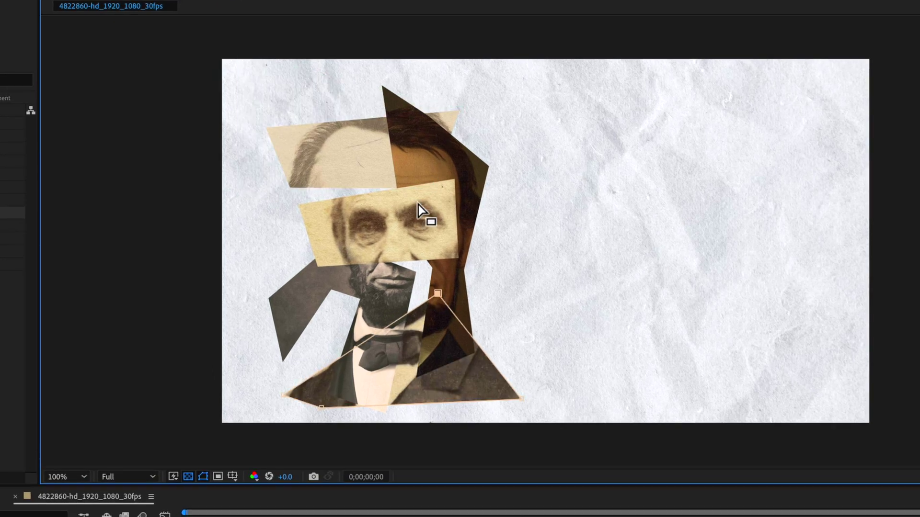
Reshape the upper-right edge of the 1.jpg mask and pull in the upper-left corner of the 3.jpg eye mask.
left_click(442, 139)
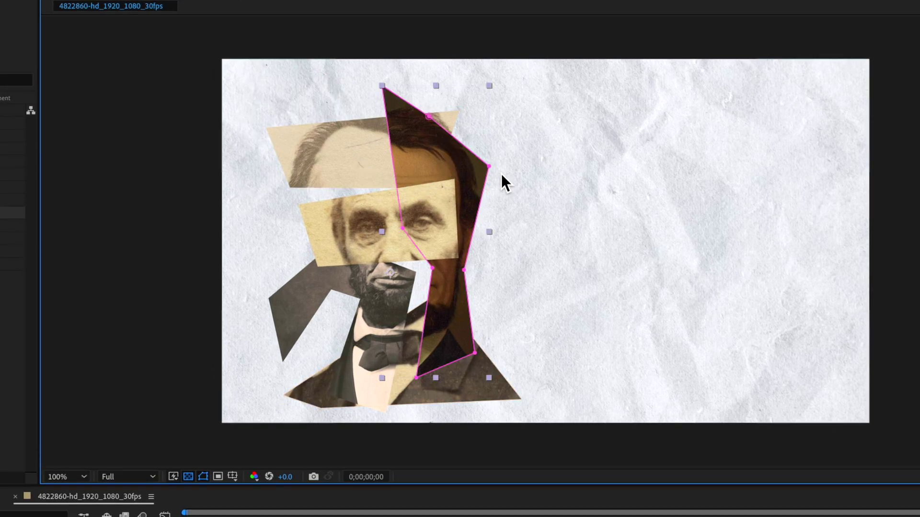
left_click_drag(488, 166, 474, 184)
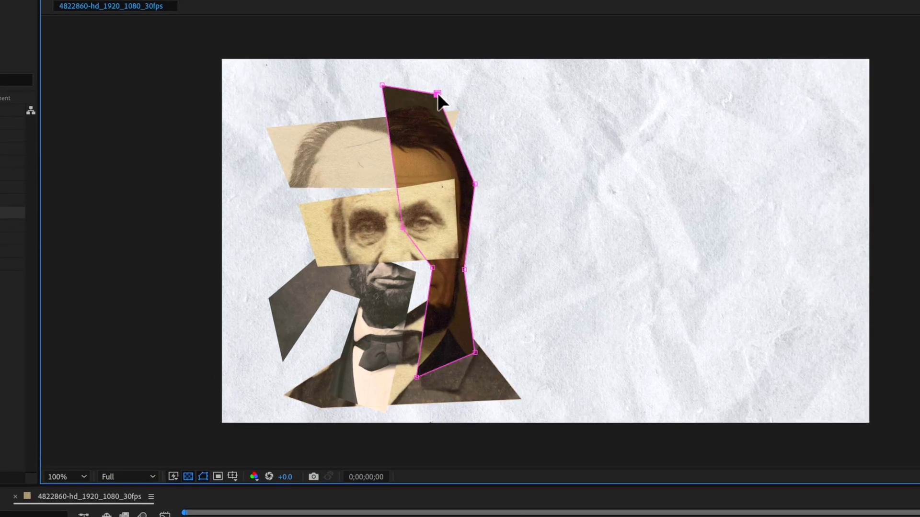
left_click(316, 231)
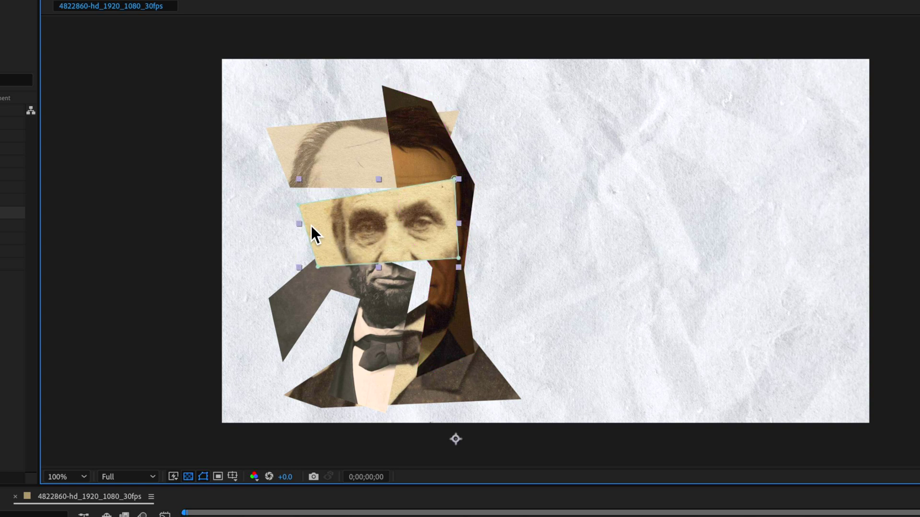
left_click_drag(299, 201, 314, 209)
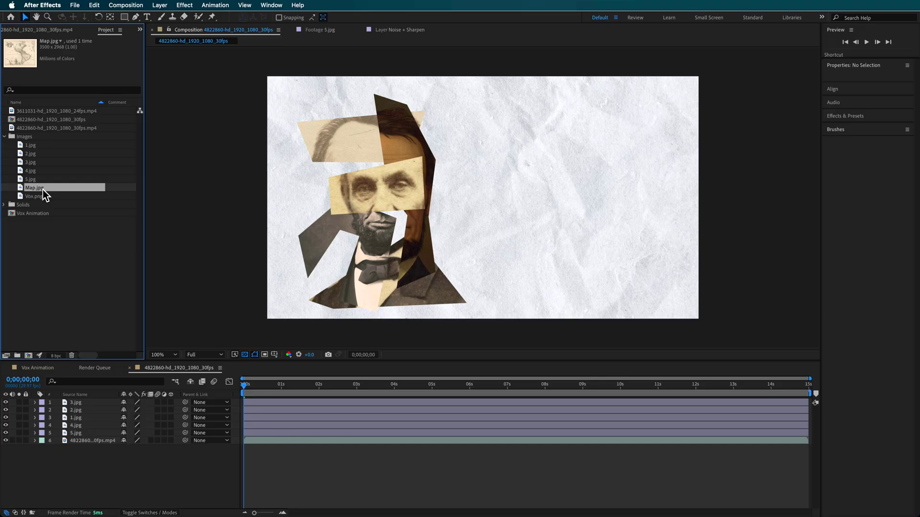
Add Map.jpg between 5.jpg and the paper footage, and scale it to about 41.8% behind the portrait.
left_click_drag(42, 189, 83, 436)
left_click_drag(574, 194, 692, 210)
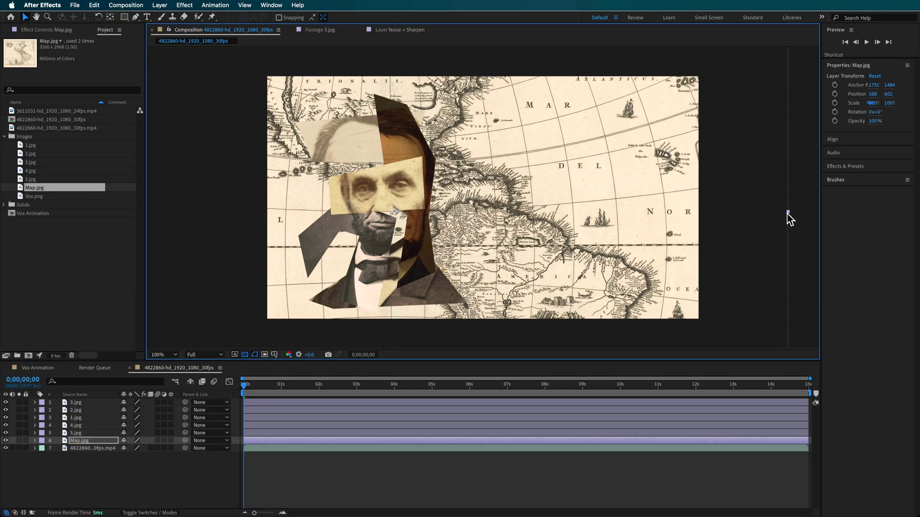
left_click_drag(785, 215, 559, 220)
Cut Map.jpg with a closed, angular Pen mask that follows the collage and extends past the head's right side.
left_click(135, 17)
left_click(418, 94)
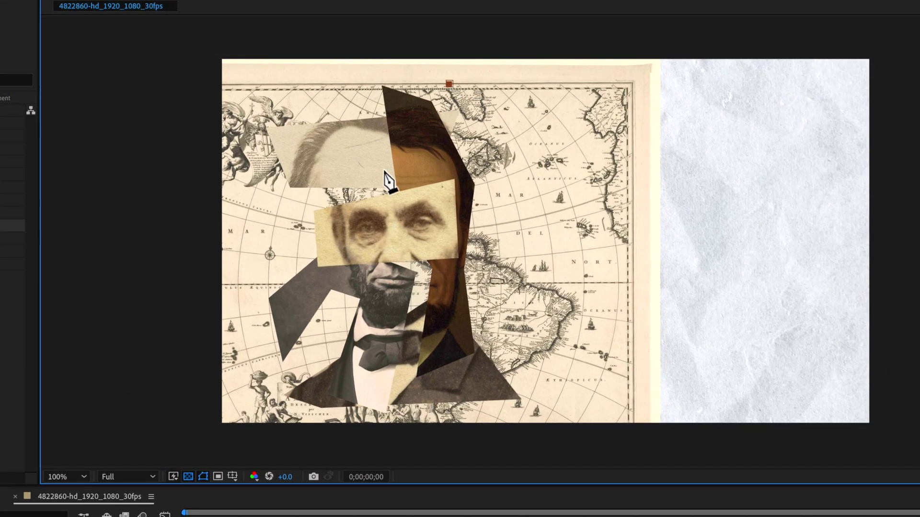
left_click(344, 193)
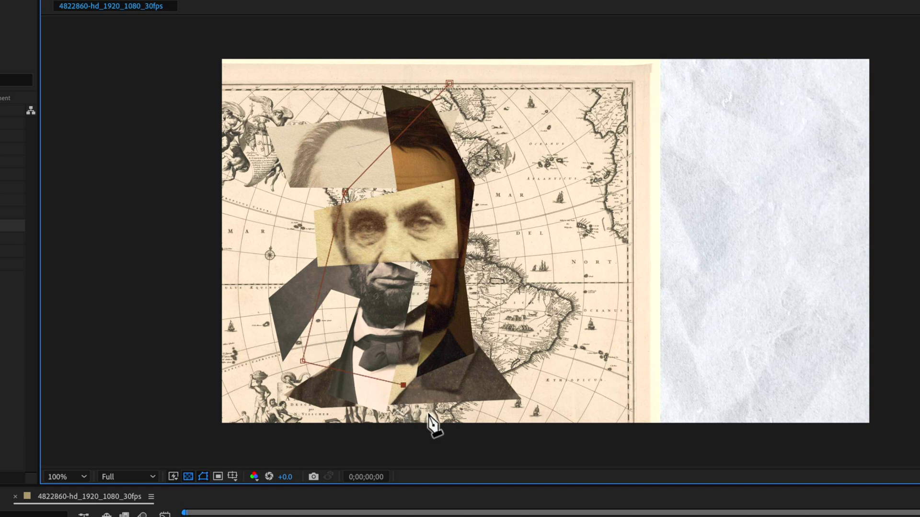
left_click(479, 138)
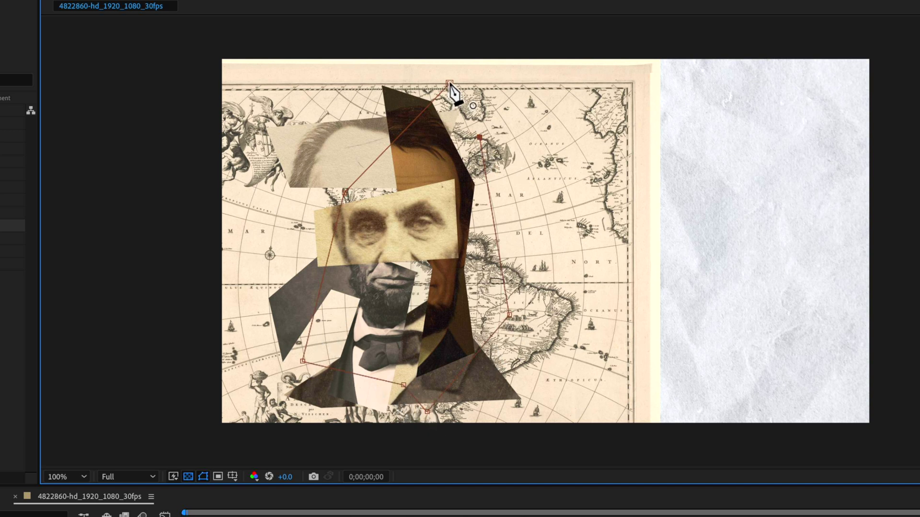
left_click(449, 83)
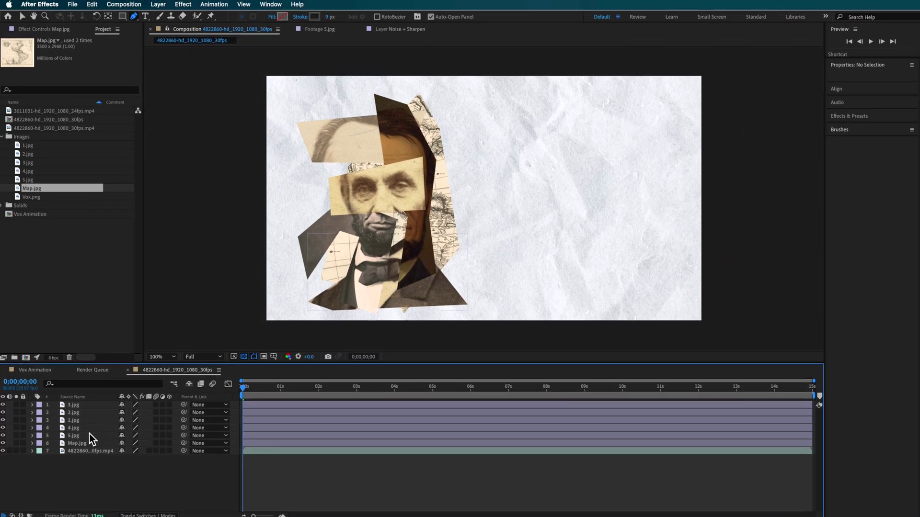
Apply the Tint effect to the Map.jpg layer.
left_click(79, 443)
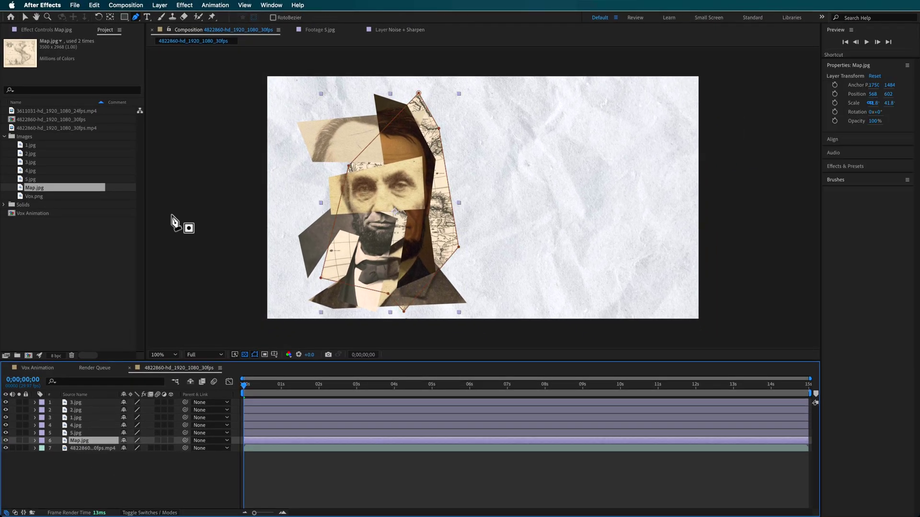
left_click(309, 7)
type("tint")
key("Escape")
left_click(302, 7)
left_click(311, 39)
Set the Map.jpg tint's Map White To colour to bright yellow.
left_click(84, 64)
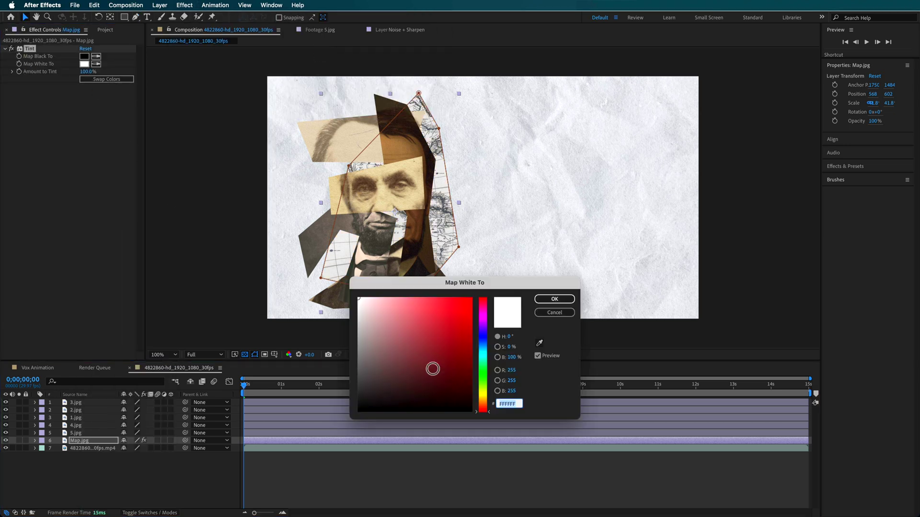
left_click(482, 394)
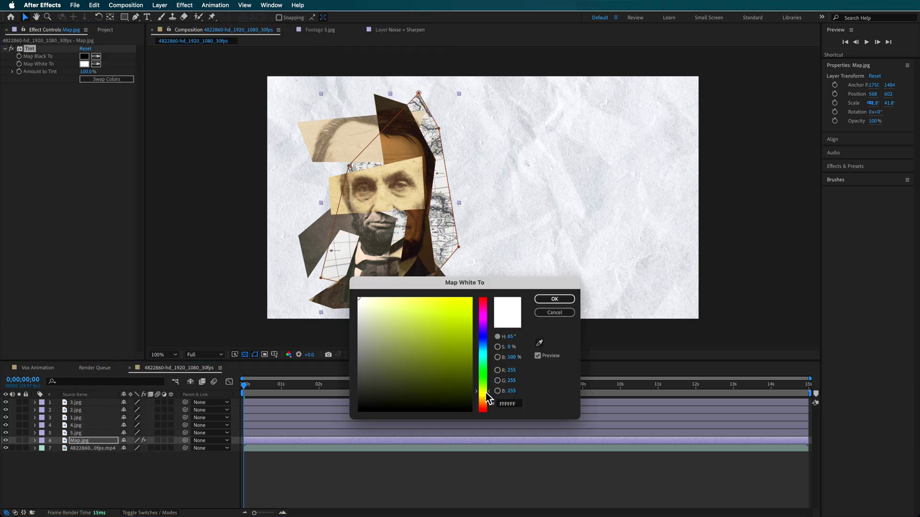
left_click(570, 302)
left_click(203, 481)
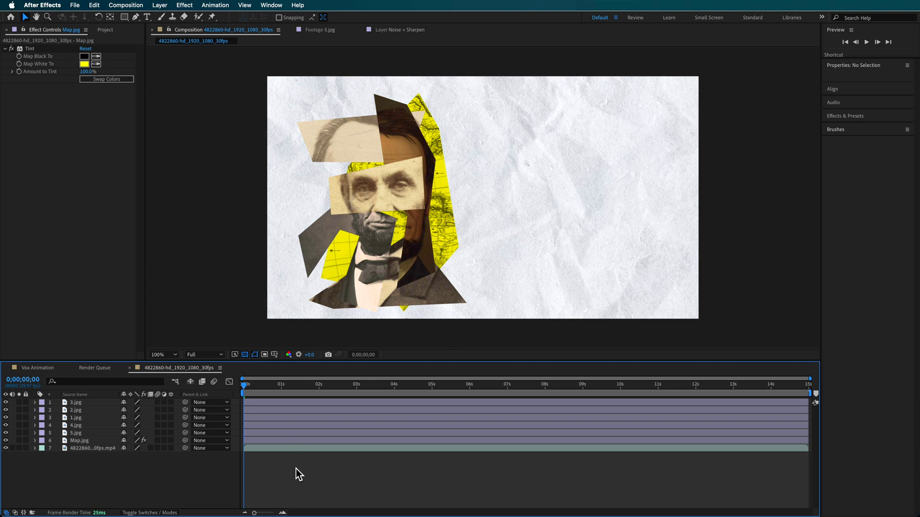
Copy the Tint effect from the Map.jpg layer and paste it onto the 3.jpg layer.
left_click(84, 442)
mouse_move(84, 449)
left_mouse_down()
mouse_move(84, 434)
mouse_move(85, 444)
left_mouse_up()
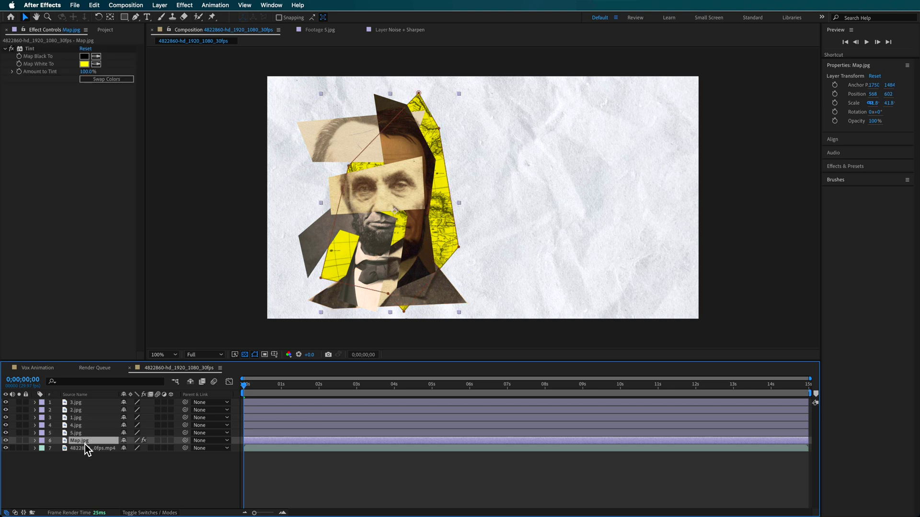
left_click(30, 49)
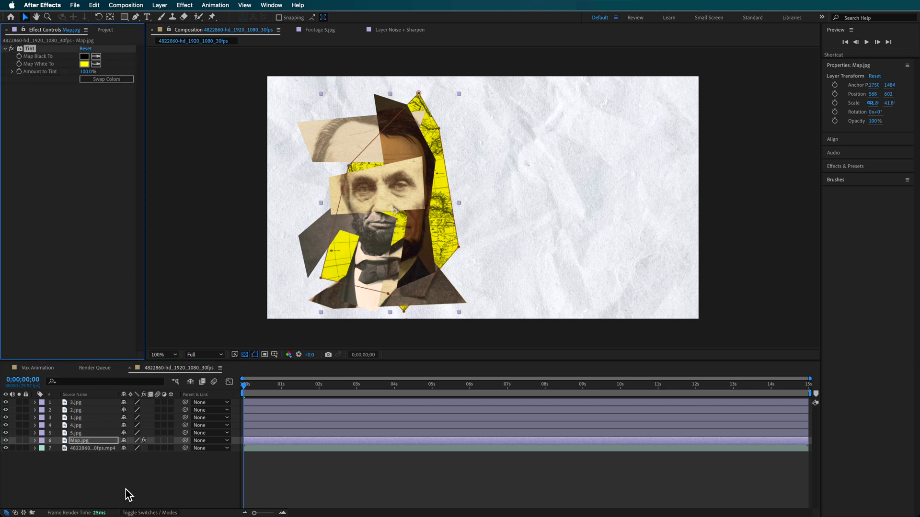
left_click(386, 186)
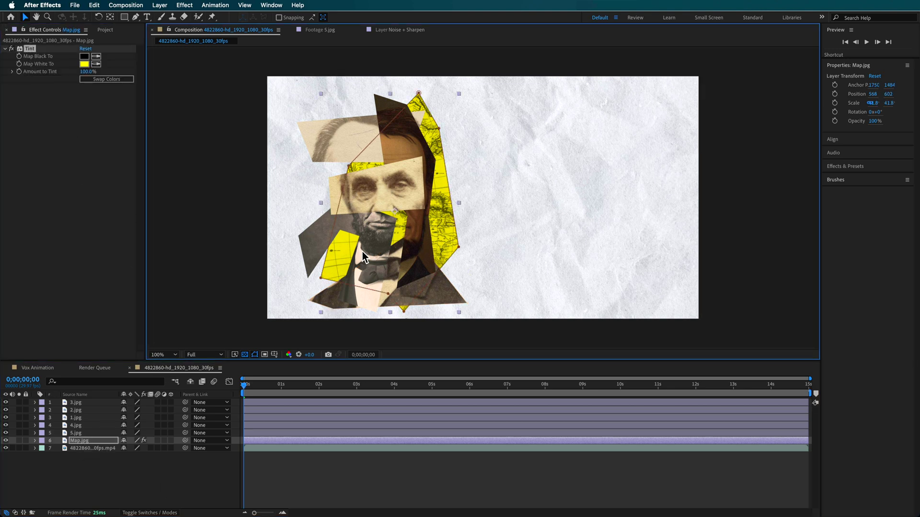
left_click(96, 403)
left_click(65, 145)
key("ctrl+v")
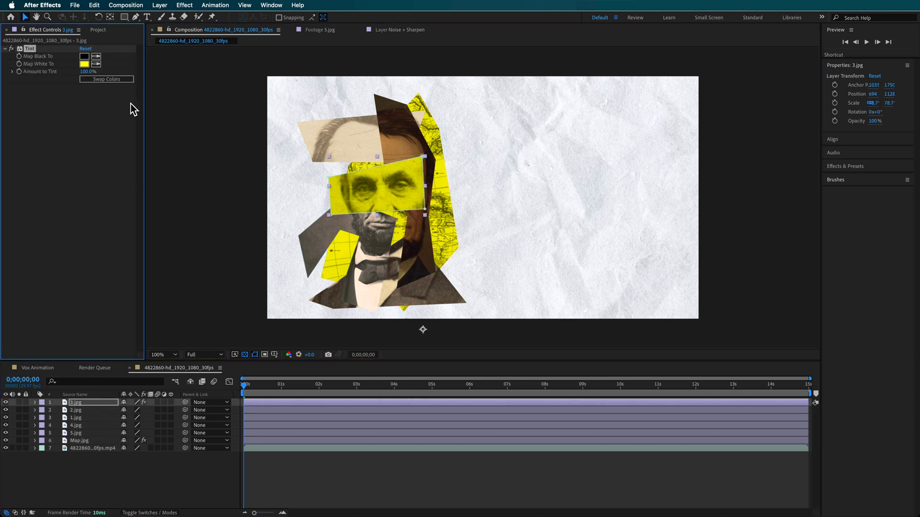
Try a near-white Map White To colour (FFFEF8) for the 3.jpg tint and cancel the colour change.
left_click(86, 65)
left_click_drag(388, 328, 362, 300)
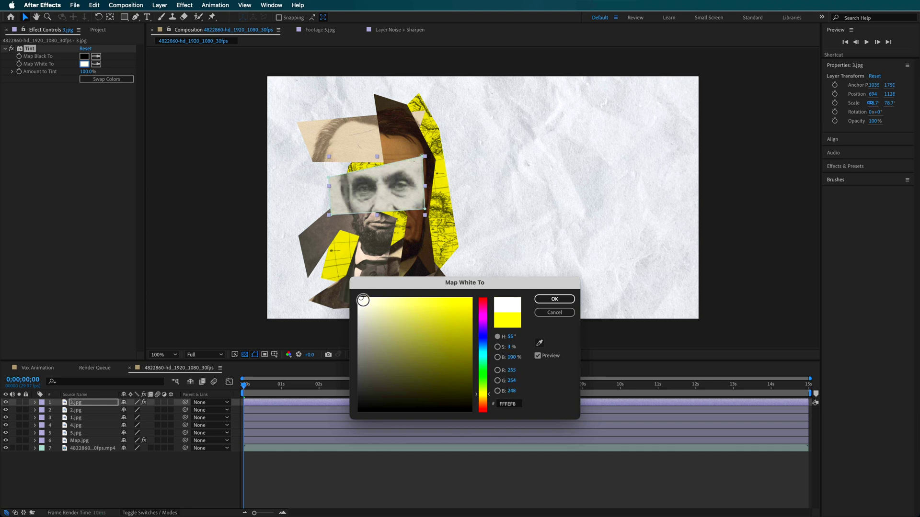
left_click(563, 315)
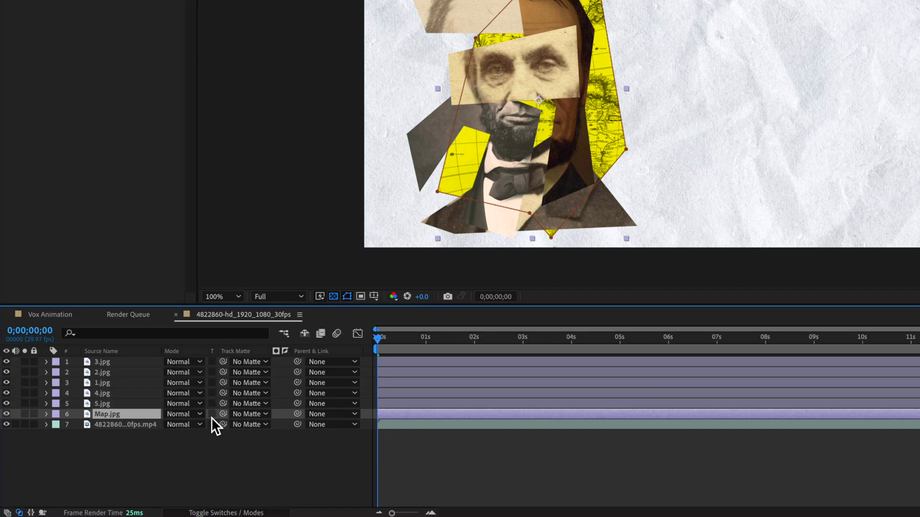
Try different blending modes such as Lighten on the Map.jpg layer, and undo the mode changes.
left_click(249, 414)
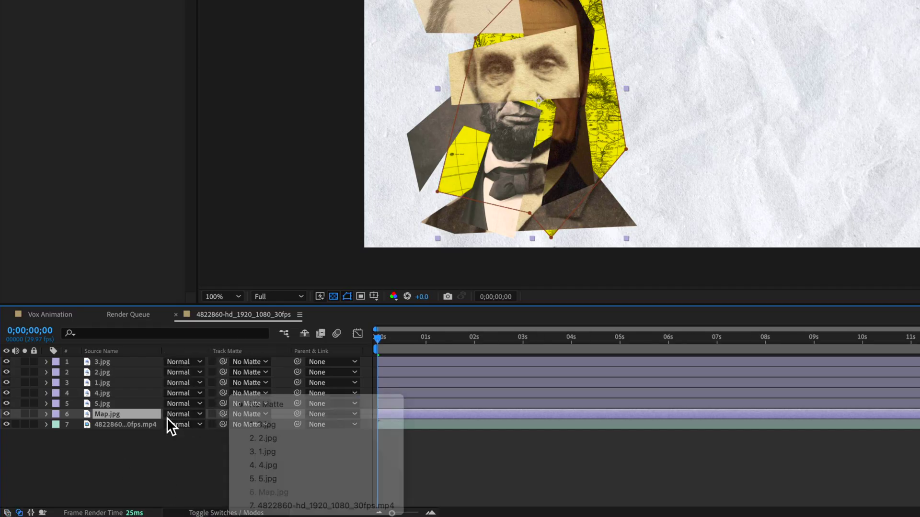
left_click(184, 414)
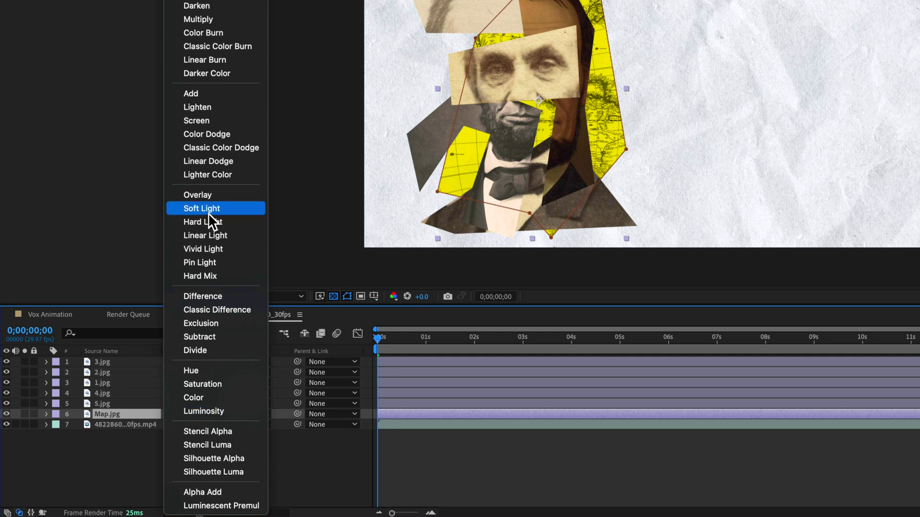
left_click(208, 210)
left_click(195, 415)
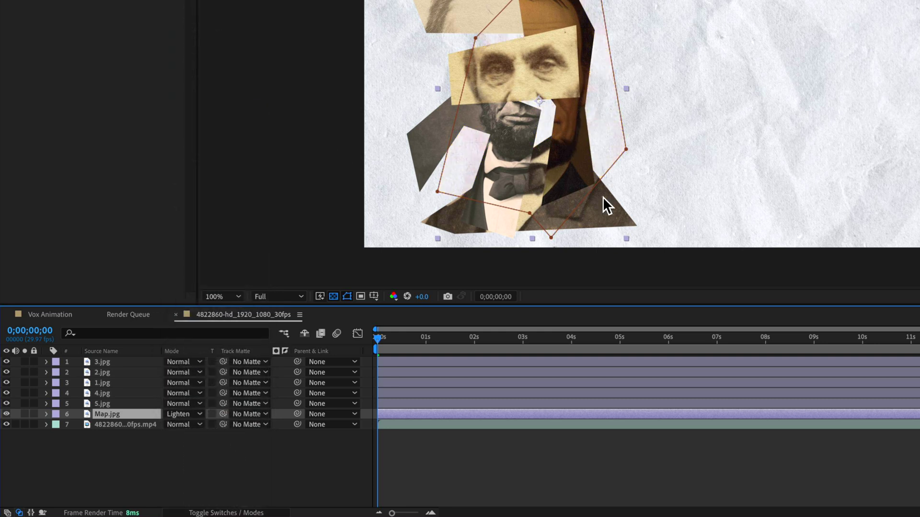
left_click(183, 414)
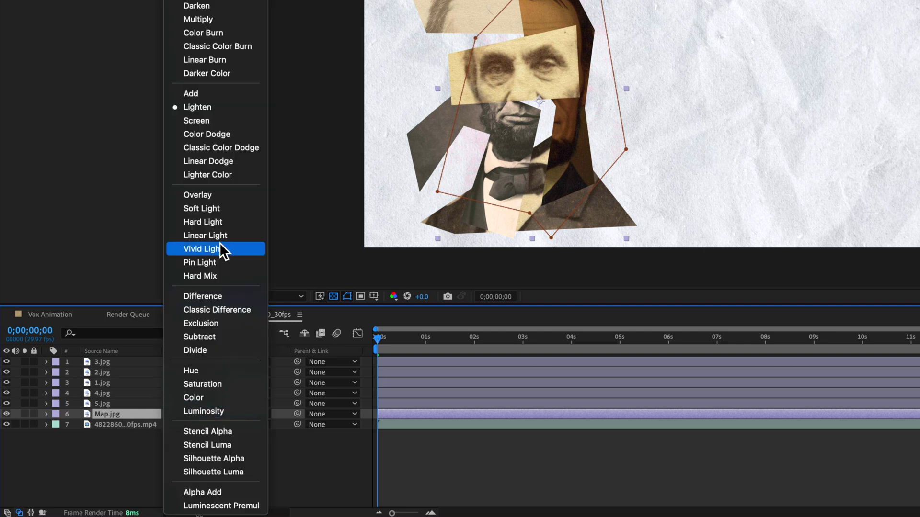
left_click(217, 124)
key("ctrl+z")
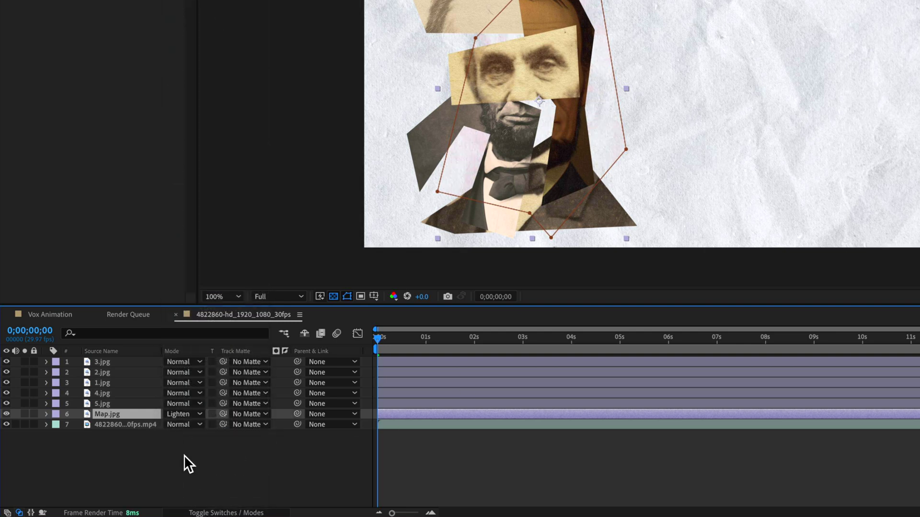
key("ctrl+z")
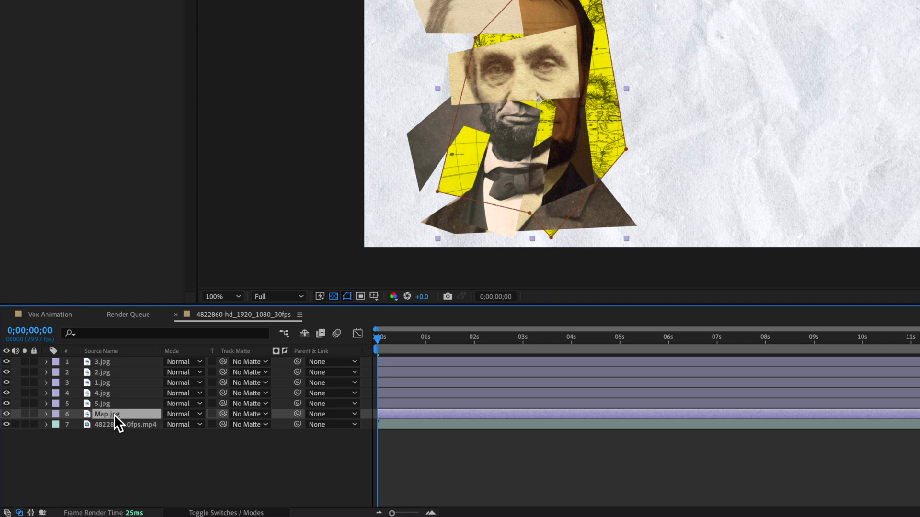
With no layer selected, draw an open, looping Pen stroke of 9 px from above the frame to the portrait's upper-left corner.
key("F2")
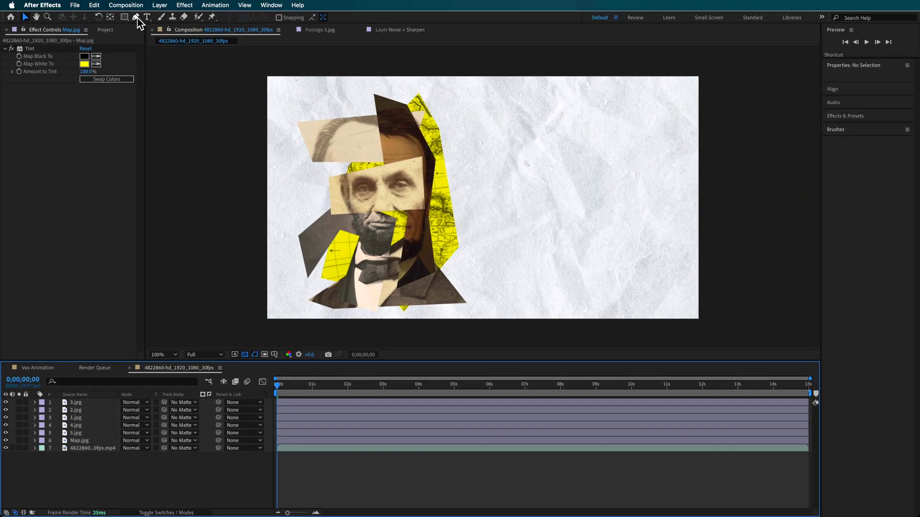
left_click(136, 17)
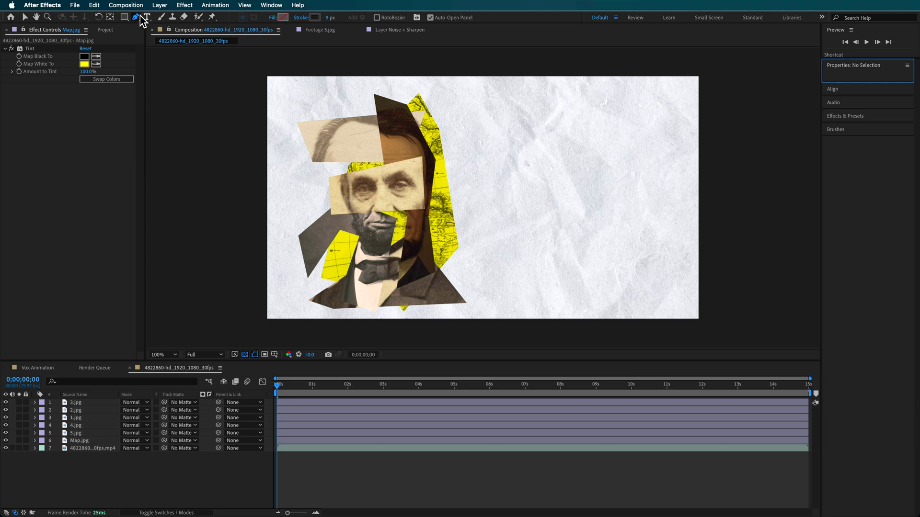
left_click(46, 475)
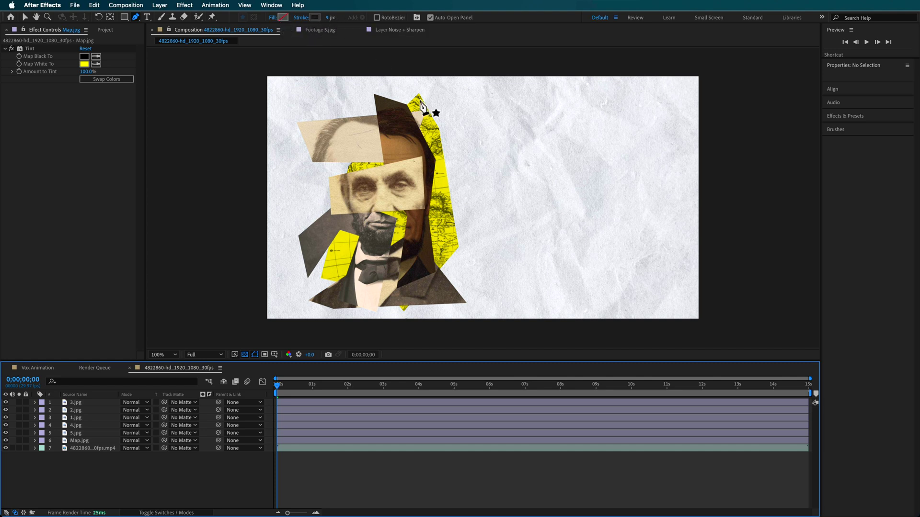
left_click(330, 62)
mouse_move(307, 87)
left_mouse_down()
mouse_move(271, 96)
mouse_move(280, 113)
mouse_move(318, 116)
left_mouse_up()
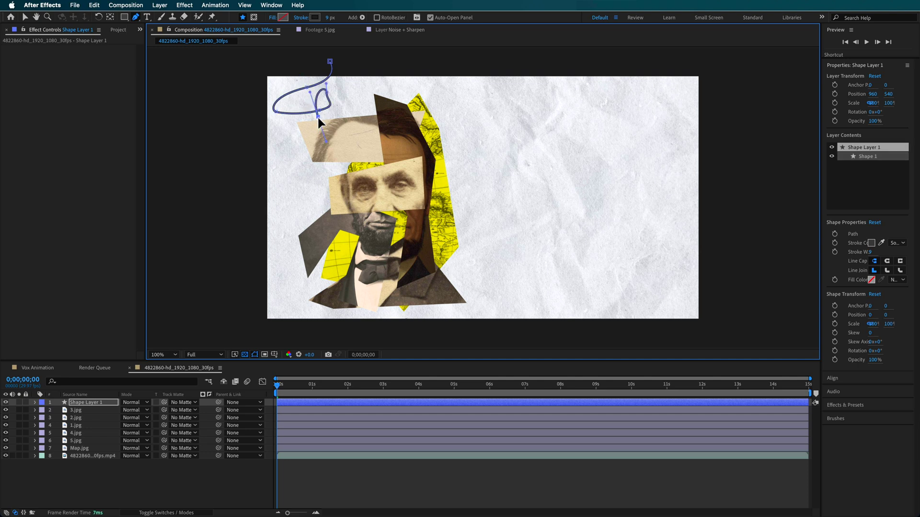
Draw a second curved Pen stroke on the shape layer, from the map's right edge across the forehead and around to the left cheek.
left_click_drag(434, 175, 443, 190)
left_click(447, 155)
left_click_drag(425, 156, 411, 156)
left_click_drag(304, 198, 329, 210)
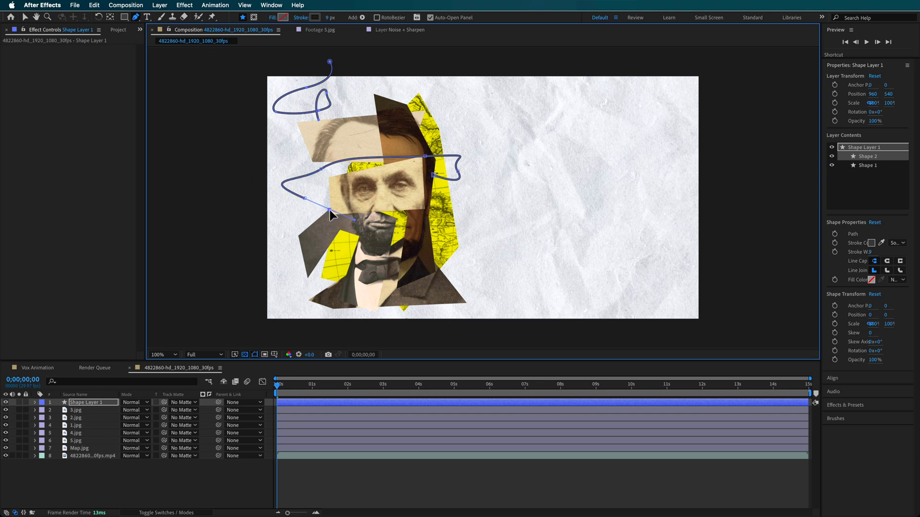
left_click(323, 455)
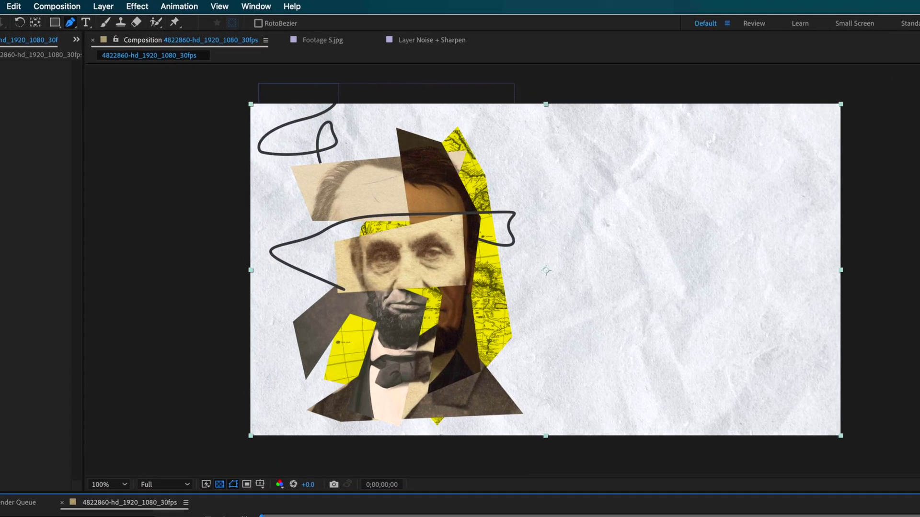
left_click(341, 288)
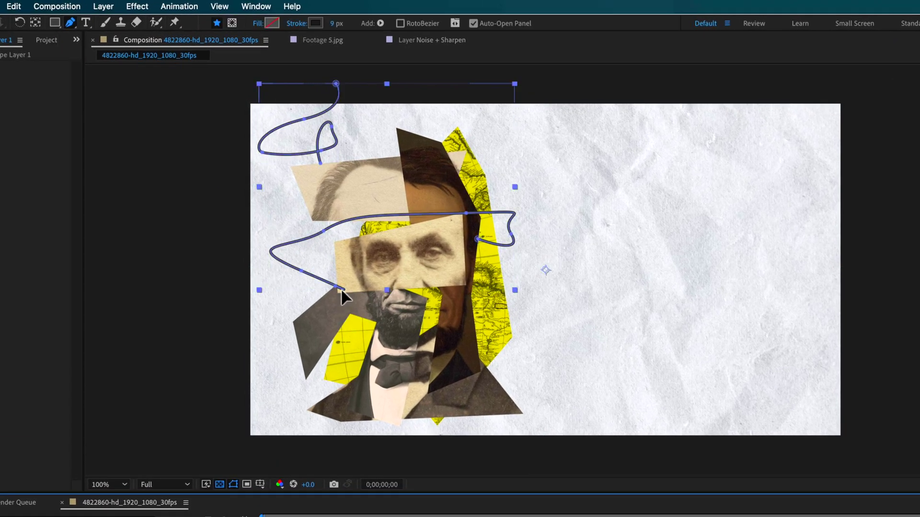
left_click_drag(335, 284, 324, 288)
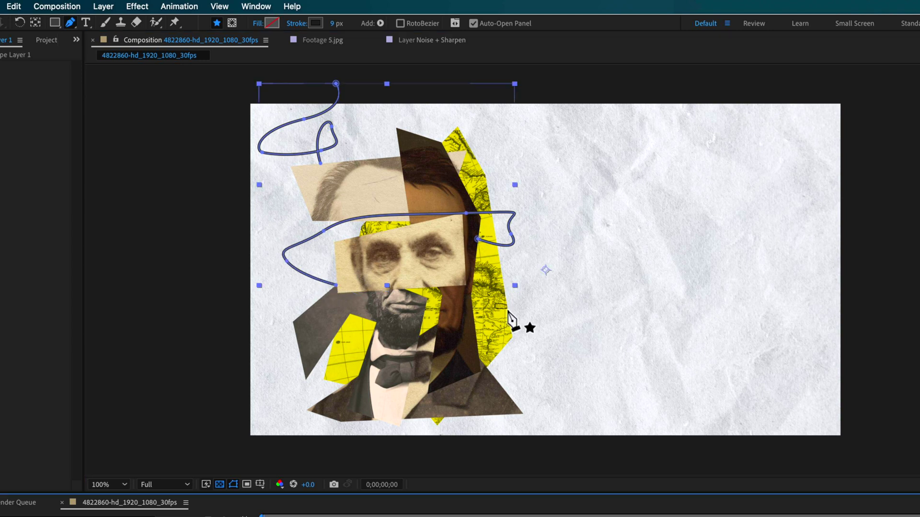
Draw a third curved Pen stroke from the map's lower right edge across the bow tie, ending below the frame's lower left.
left_click(506, 308)
left_click_drag(540, 345, 514, 353)
mouse_move(328, 379)
left_mouse_down()
mouse_move(275, 376)
mouse_move(295, 365)
mouse_move(262, 418)
left_mouse_up()
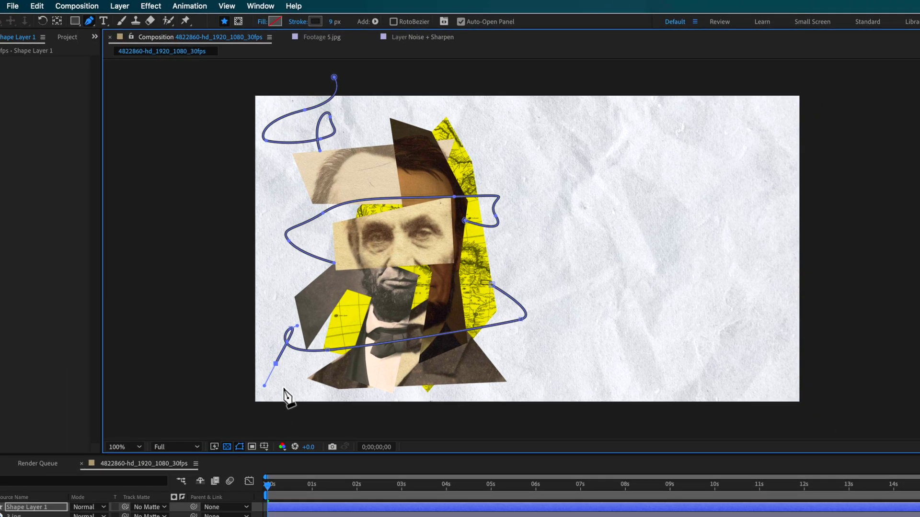
left_click_drag(284, 389, 322, 417)
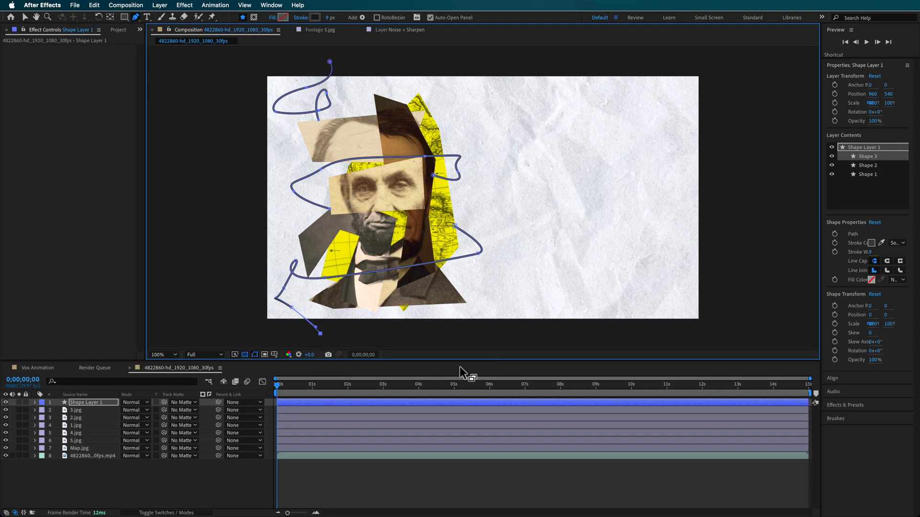
left_click(306, 470)
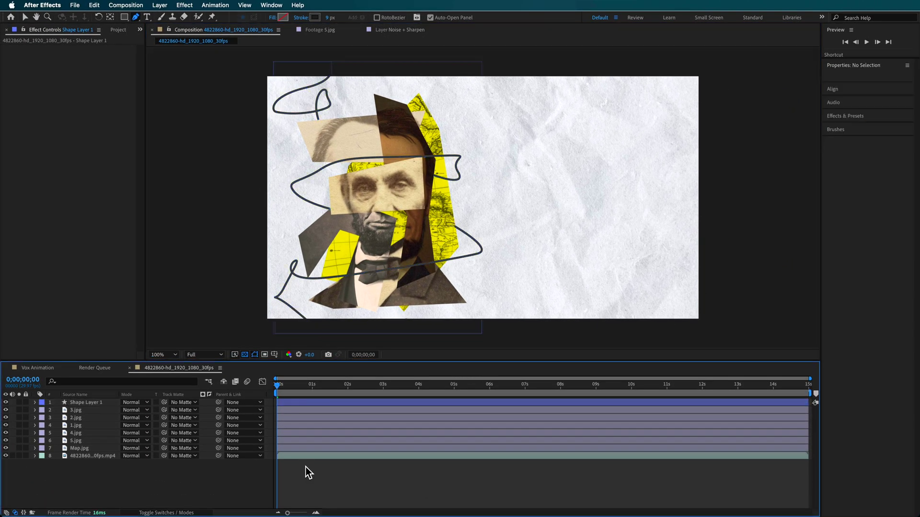
Apply the Roughen Edges effect to Shape Layer 1.
left_click(79, 405)
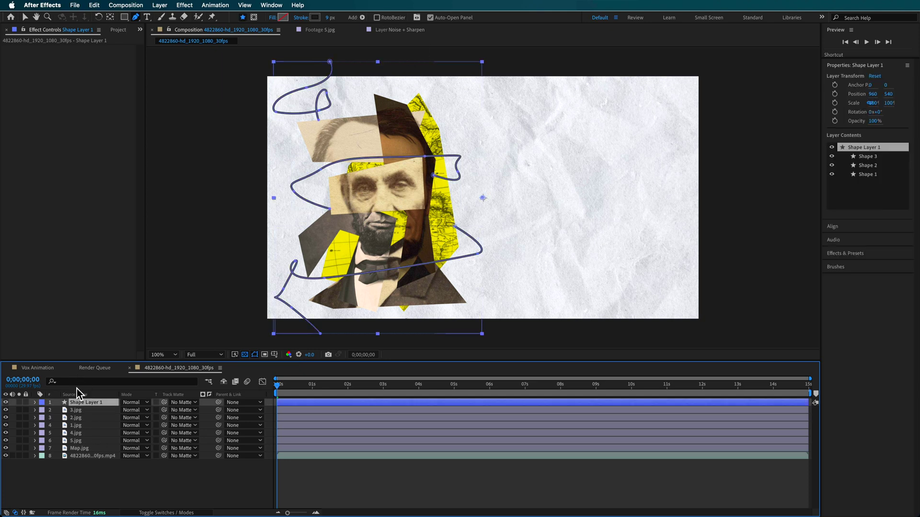
left_click(298, 5)
type("rou")
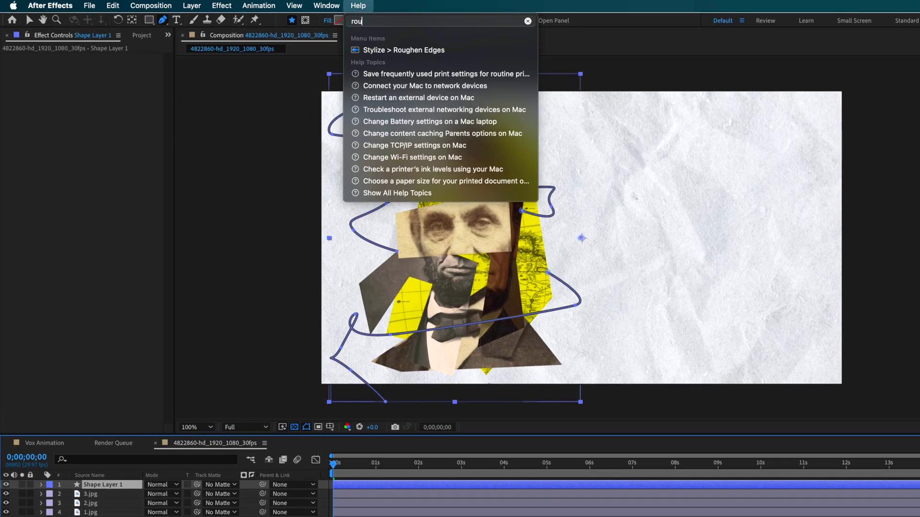
type("gh")
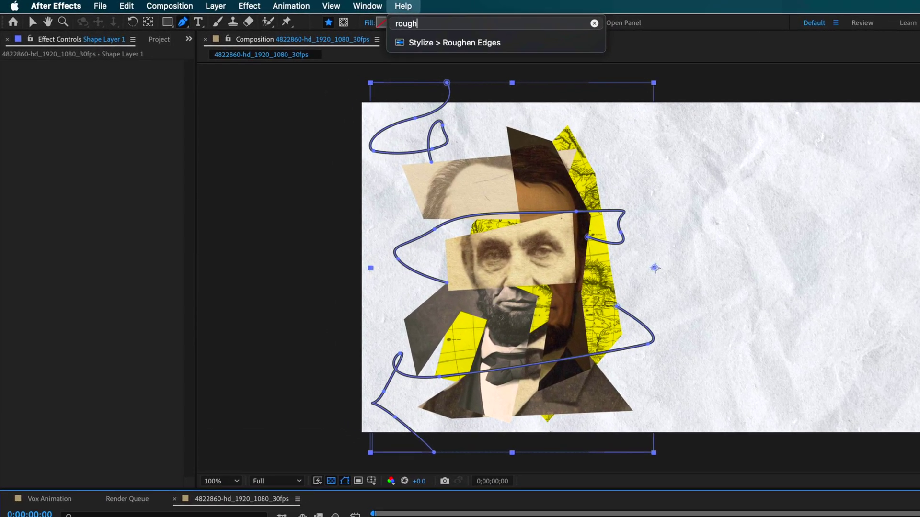
left_click(438, 37)
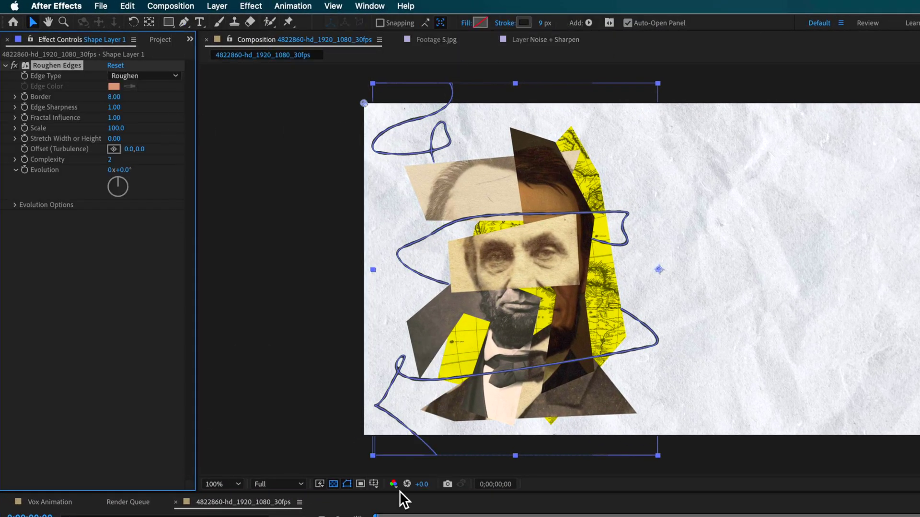
Hide the path outlines and set Roughen Edges to Border 11.50, Edge Sharpness 2.17 and Complexity 10.
left_click(347, 484)
left_click_drag(115, 97, 178, 112)
mouse_move(236, 128)
left_mouse_down()
mouse_move(168, 123)
mouse_move(201, 116)
left_mouse_up()
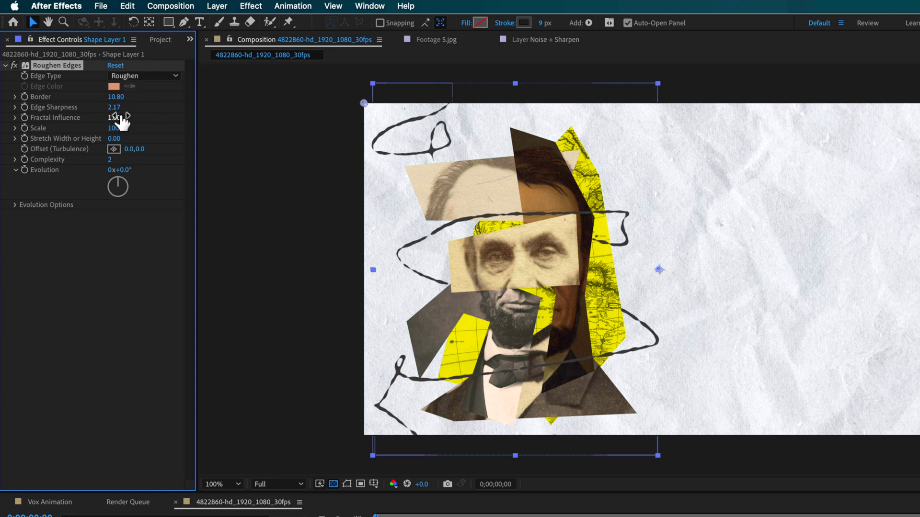
left_click_drag(111, 160, 131, 164)
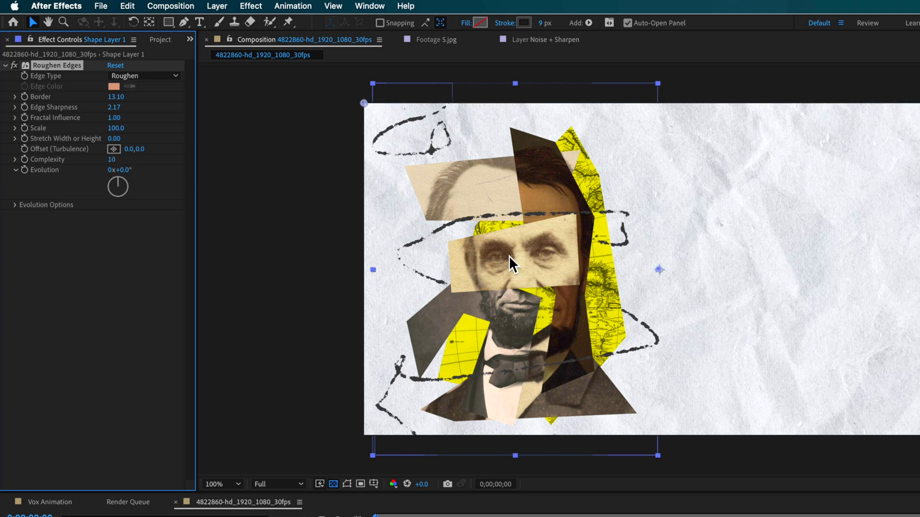
mouse_move(115, 97)
left_mouse_down()
mouse_move(101, 98)
mouse_move(115, 98)
left_mouse_up()
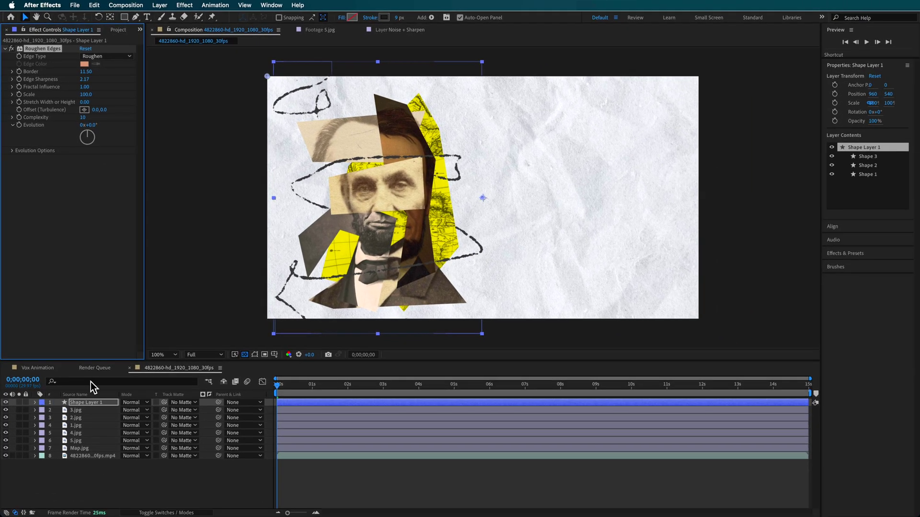
Reveal Shape Layer 1's modified properties and try a 6 px stroke width on Shape 3, then readjust the width.
key("u")
key("u")
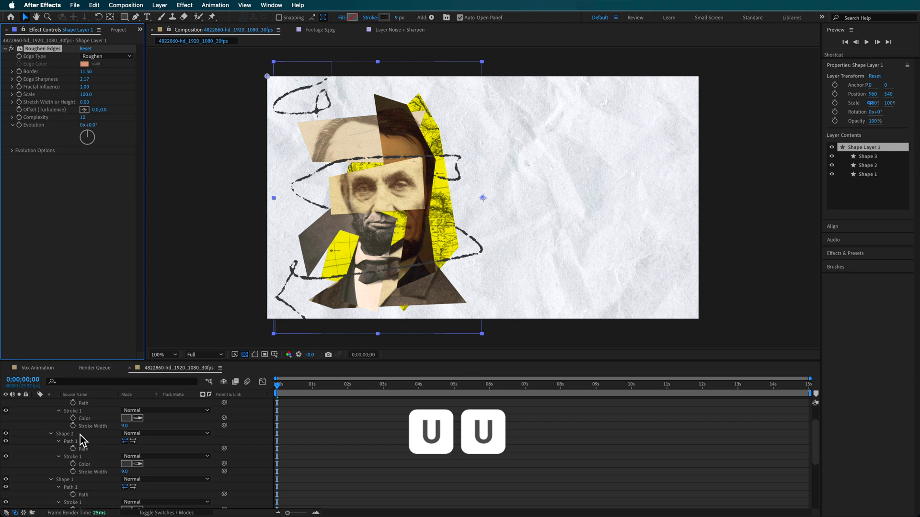
left_click(73, 412)
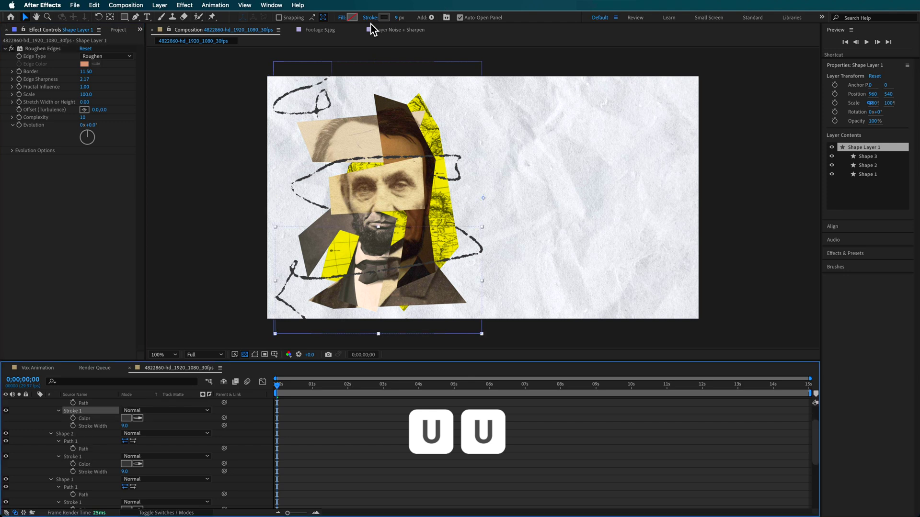
left_click(397, 18)
type("6")
key("Return")
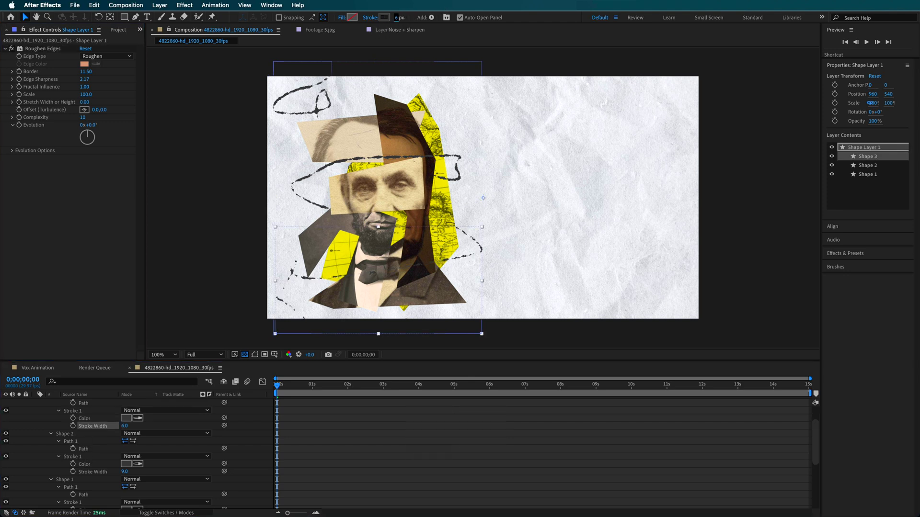
left_click(400, 20)
key("Return")
left_click(349, 504)
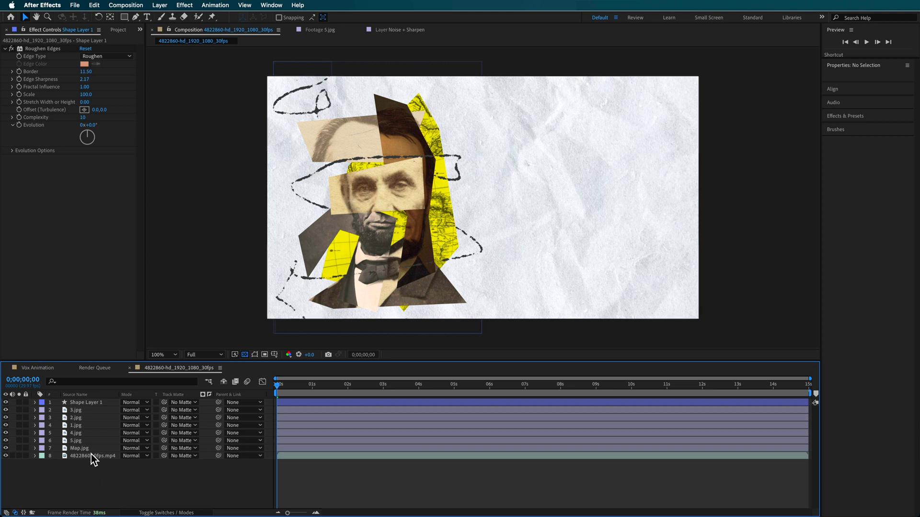
Add a Perspective Drop Shadow effect to Map.jpg with its Softness set to 246.
left_click(86, 449)
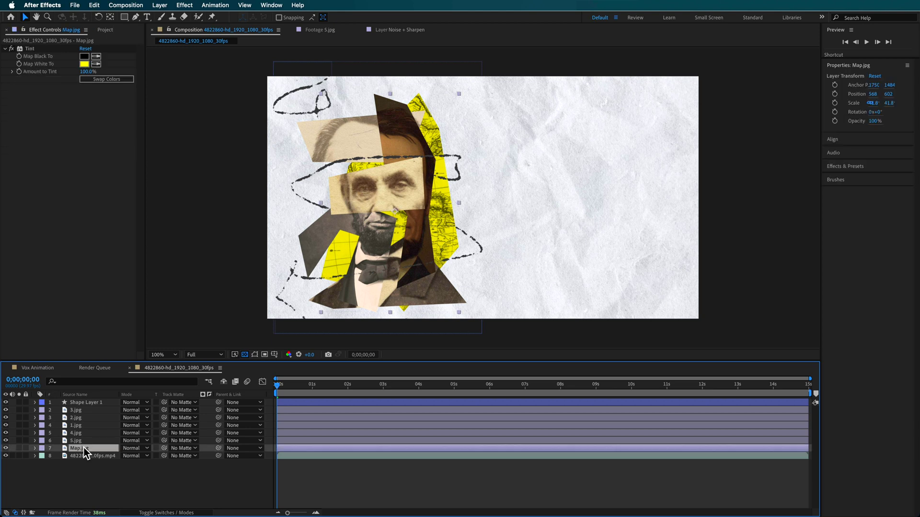
left_click(298, 5)
type("drop")
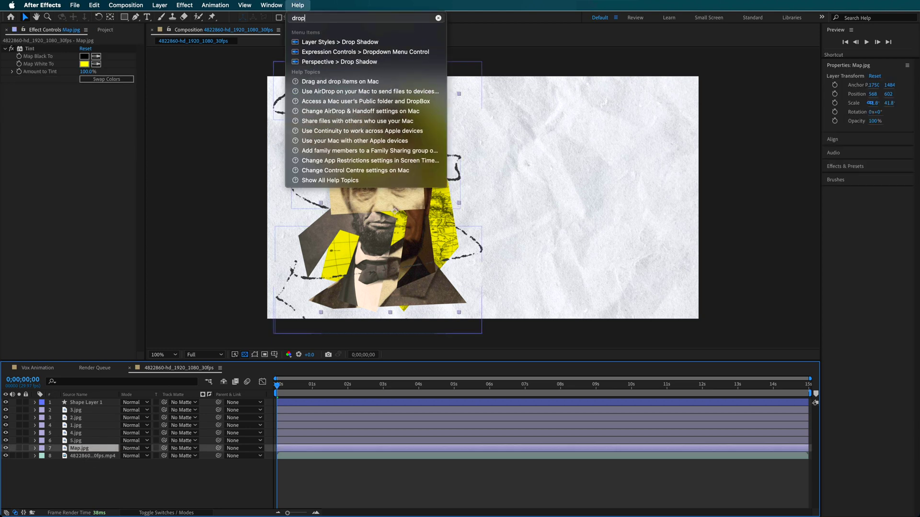
left_click(355, 62)
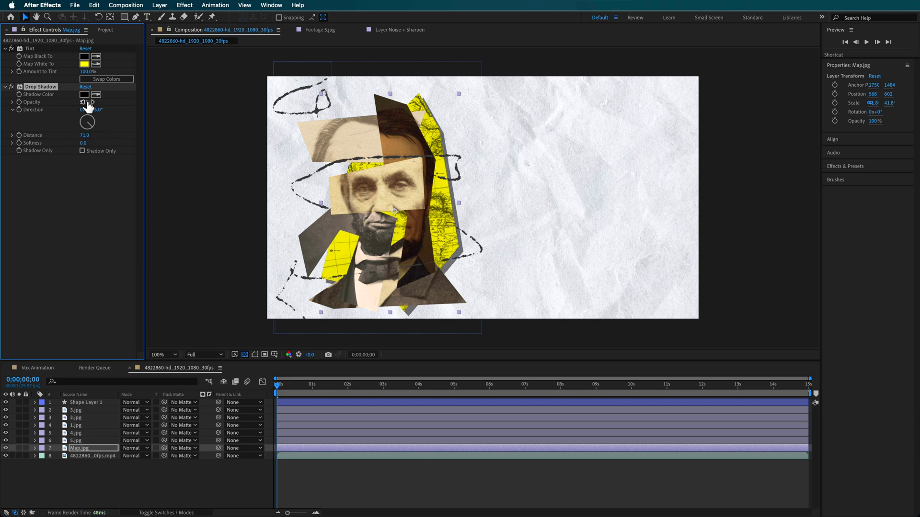
left_click_drag(84, 146, 211, 147)
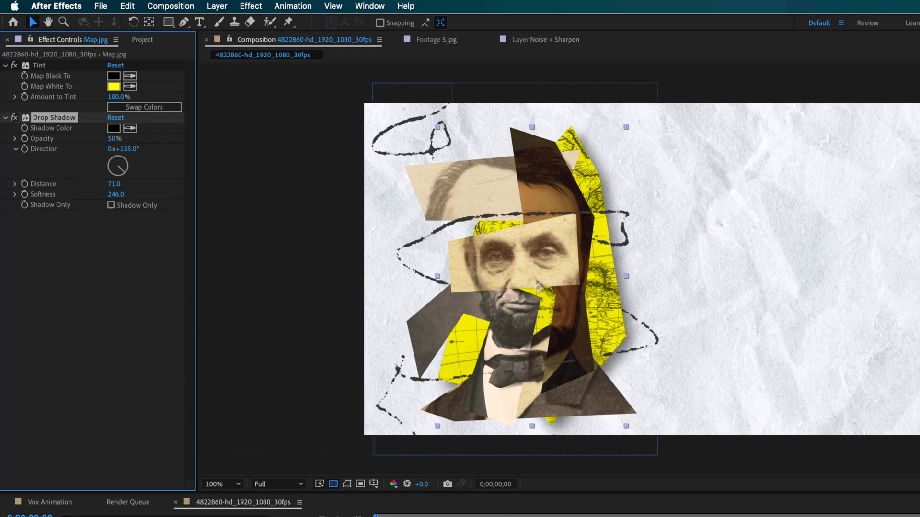
key("super+shift+a")
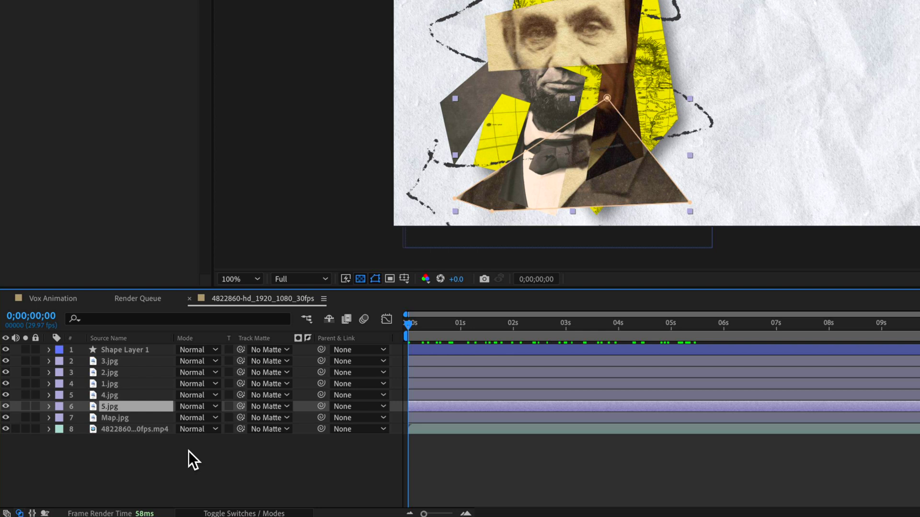
Reveal Position for the five photo layers and add the expression wiggle(1,5) to 3.jpg's Position.
left_click(133, 361)
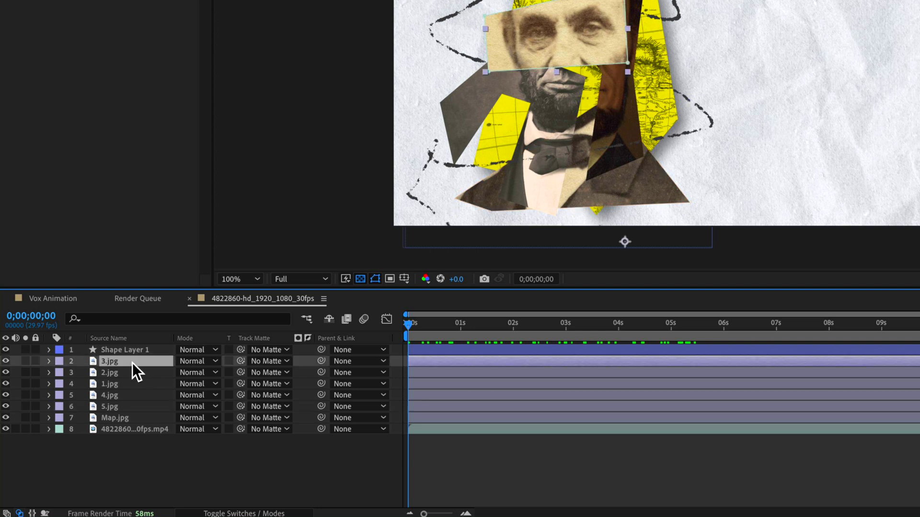
left_click(117, 407, "shift")
key("p")
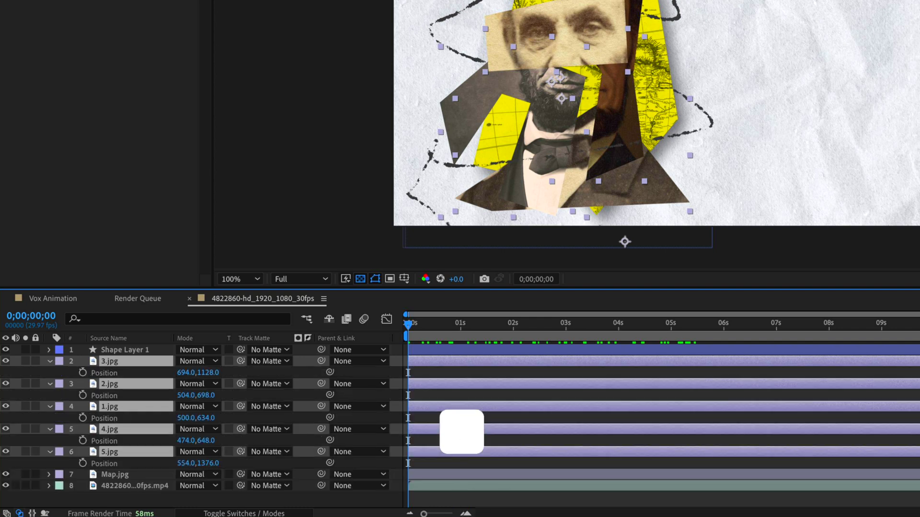
left_click(84, 373, "alt")
type("wiggle(1,5)")
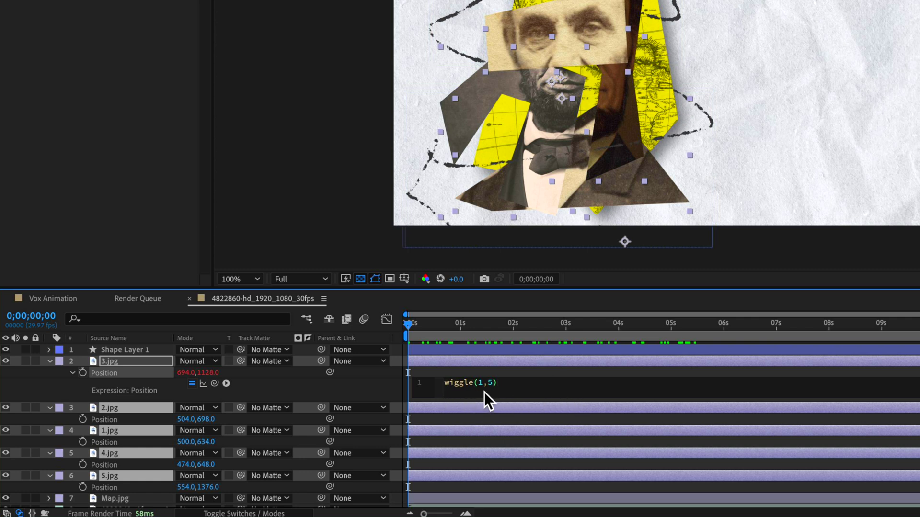
left_click(527, 373)
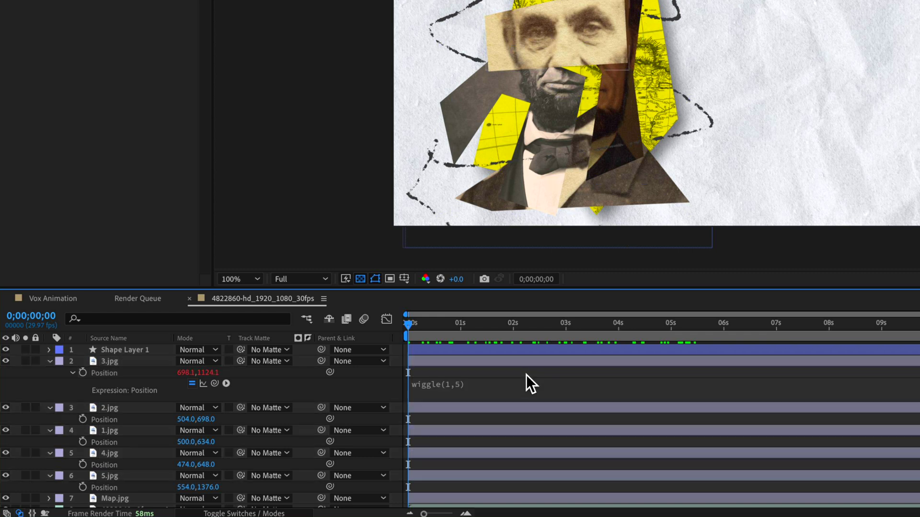
mouse_move(410, 324)
left_mouse_down()
mouse_move(587, 343)
mouse_move(410, 335)
left_mouse_up()
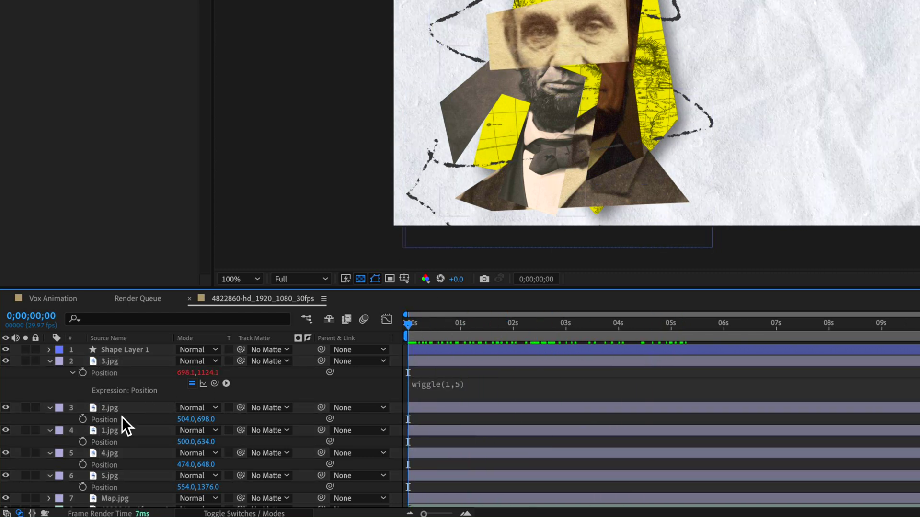
Add the expression wiggle(1,5) to the Position of 2.jpg, 1.jpg, 4.jpg and 5.jpg, and scrub through the motion.
left_click(87, 420, "alt")
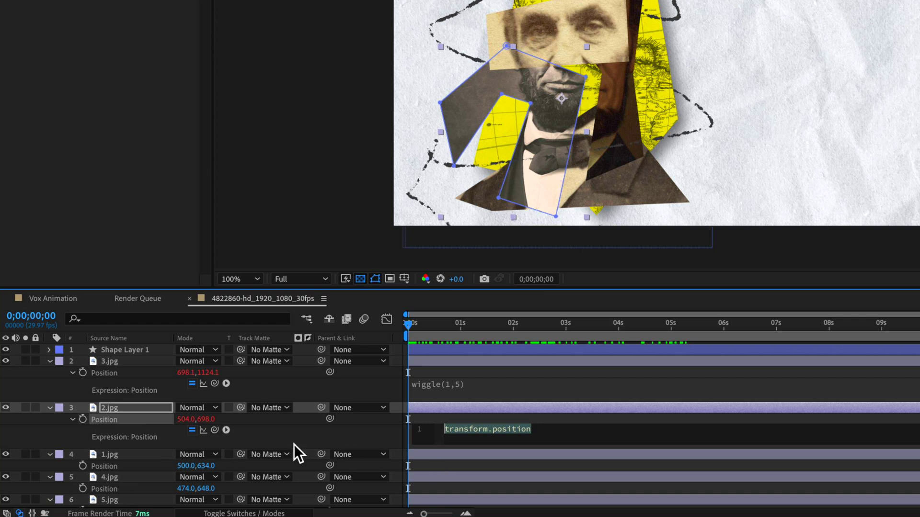
type("wiggle(1,5)")
left_click(83, 466, "alt")
type("wiggle(1,5)")
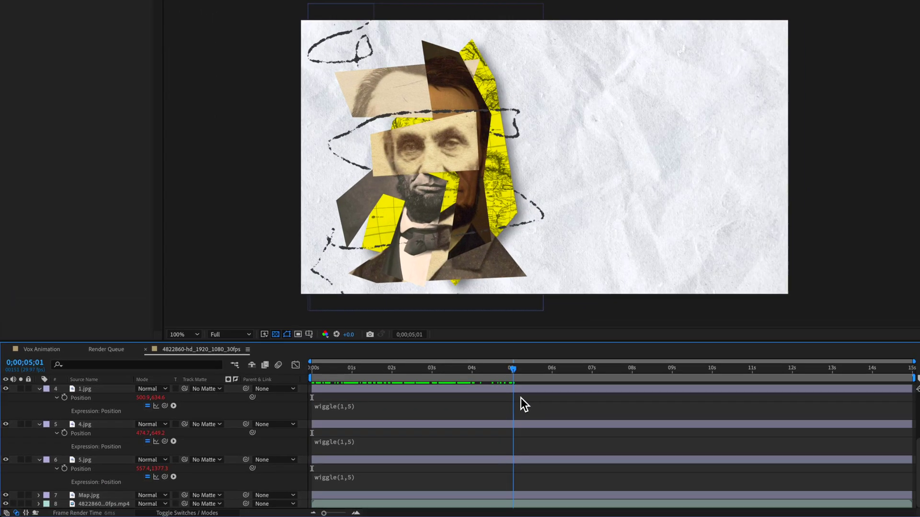
left_click_drag(522, 398, 311, 384)
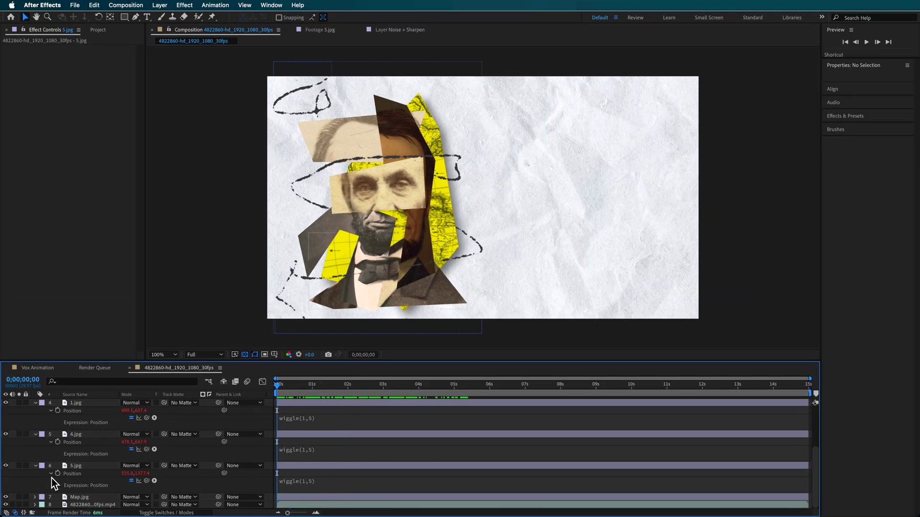
Reveal Map.jpg's Position and add the expression wiggle(1,5) to it.
left_click(36, 497)
scroll(43, 498, "down", 2)
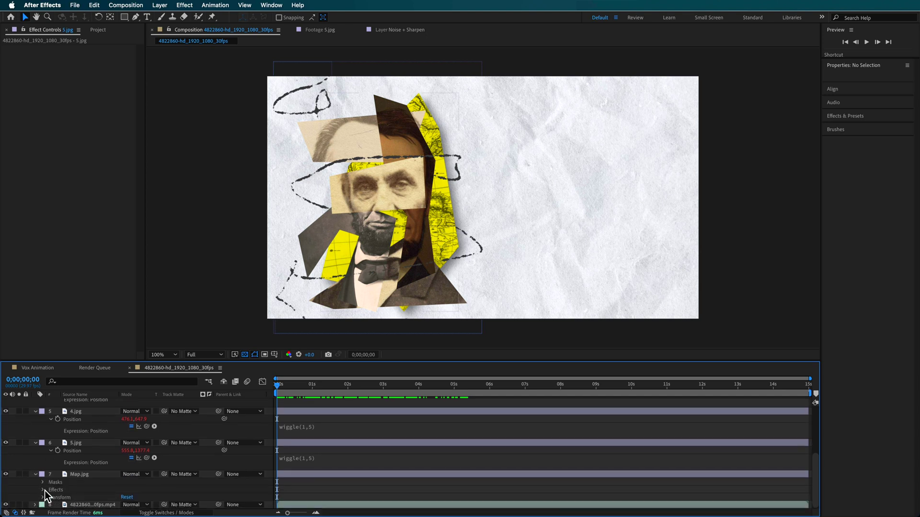
left_click(82, 475)
key("p")
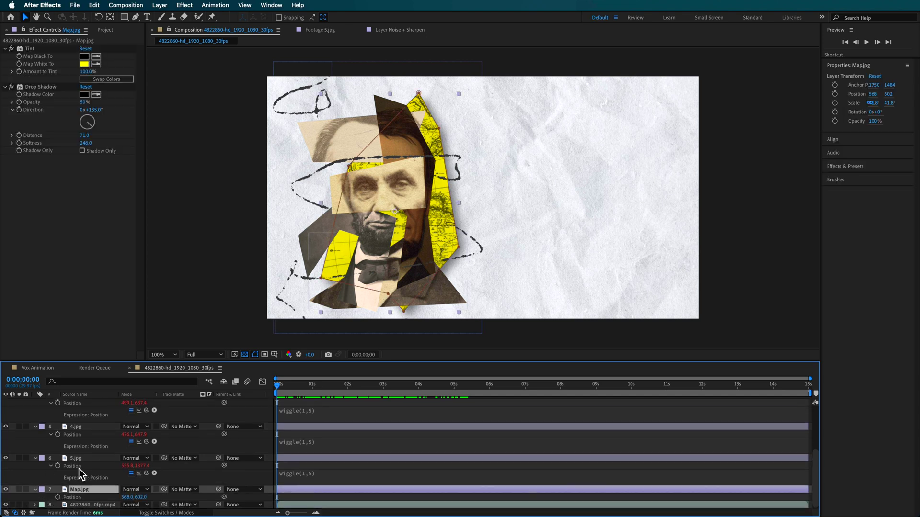
left_click(58, 497, "alt")
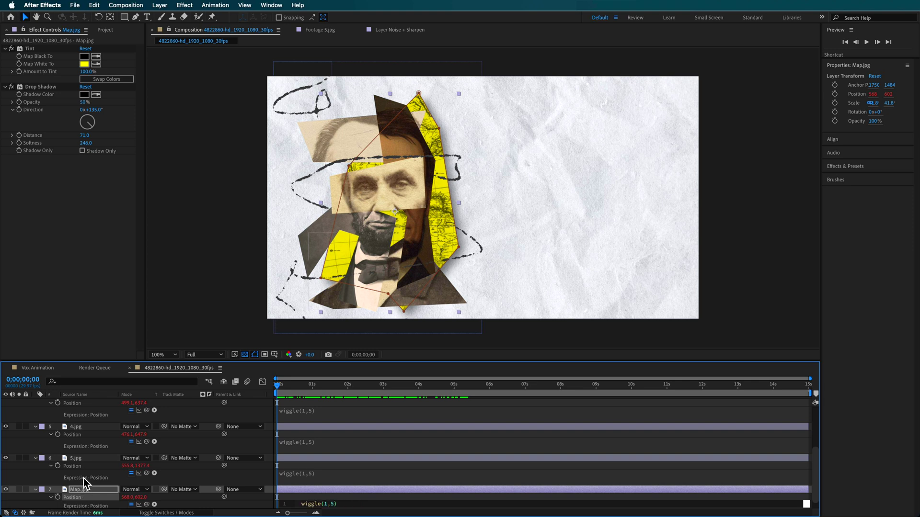
type("wiggle(1,5)")
Add the expression wiggle(1,5) to Shape Layer 1's Position and preview the jittering collage.
scroll(82, 479, "up", 3)
left_click(92, 404)
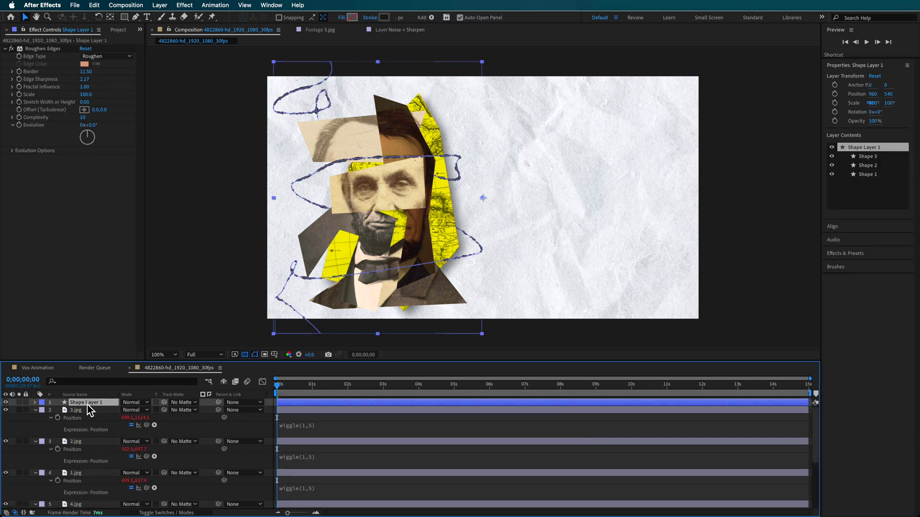
key("p")
left_click(59, 410, "alt")
type("wiggle(1,5)")
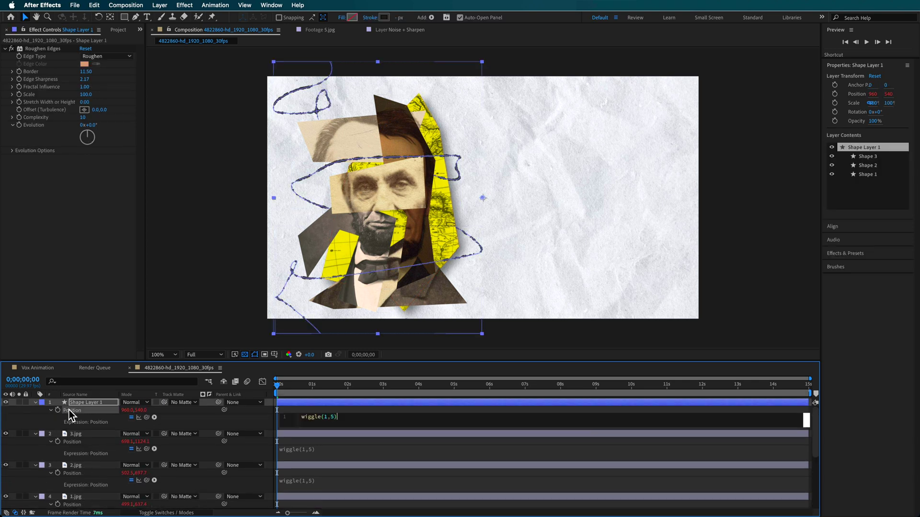
left_click(383, 447)
key("space")
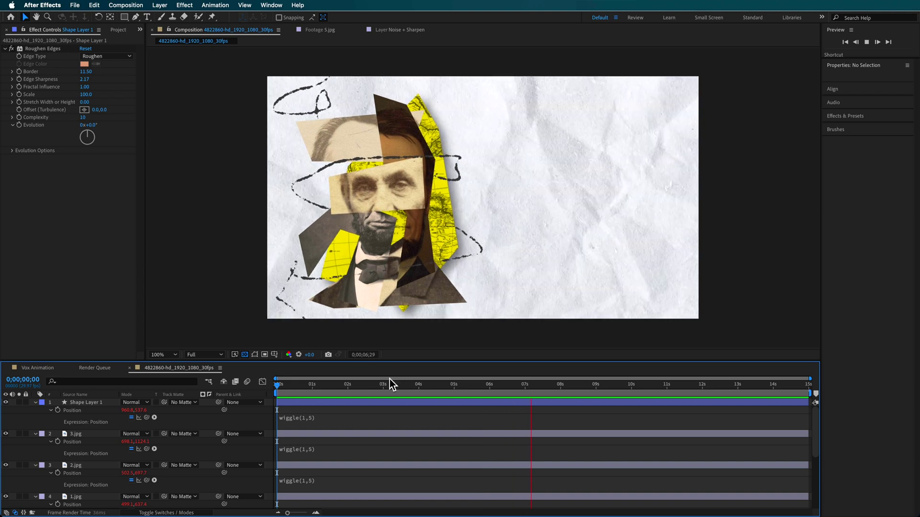
key("space")
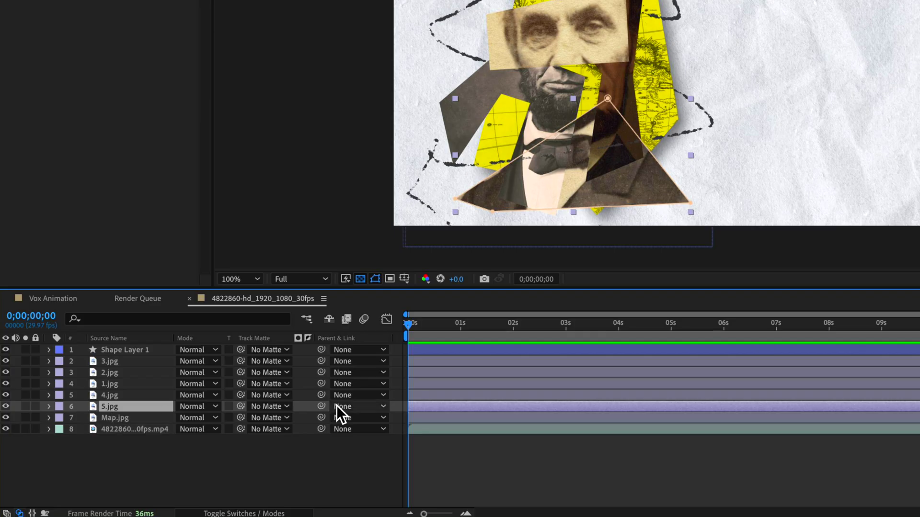
Keyframe 5.jpg's Position at 0;00;00;00 and 0;00;01;22, moving the piece below the frame to about 804, 1878 at the first keyframe.
key("p")
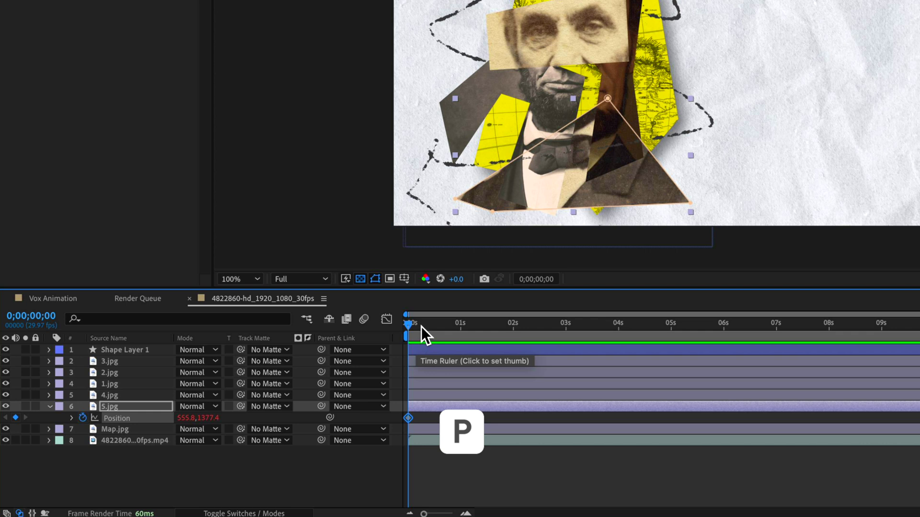
left_click_drag(421, 324, 499, 324)
left_click(15, 418)
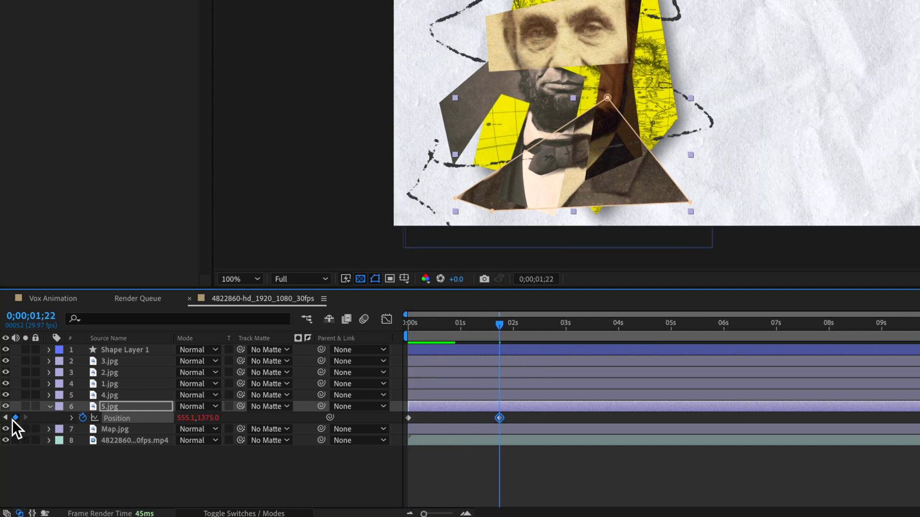
left_click(6, 418)
left_click_drag(576, 168, 657, 332)
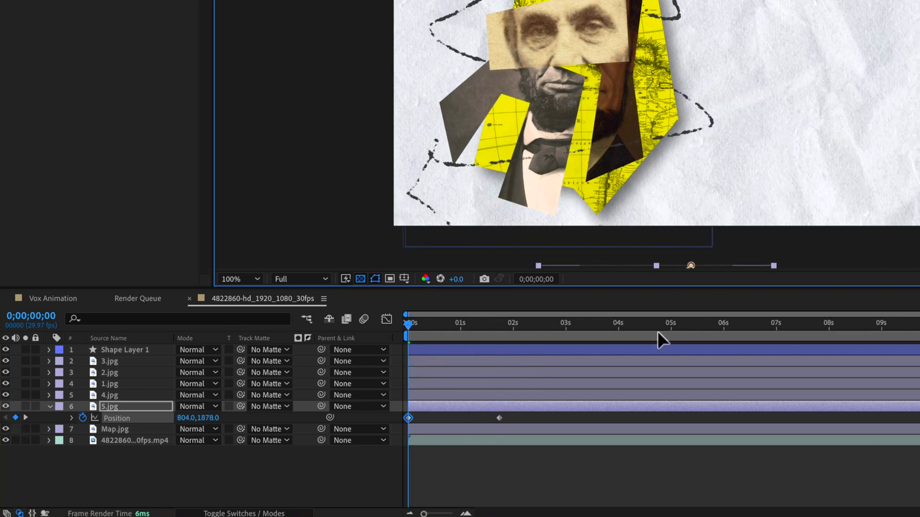
Enable motion blur on 5.jpg, apply Easy Ease to its two Position keyframes and preview the slide-in.
left_click(264, 513)
left_click(232, 406)
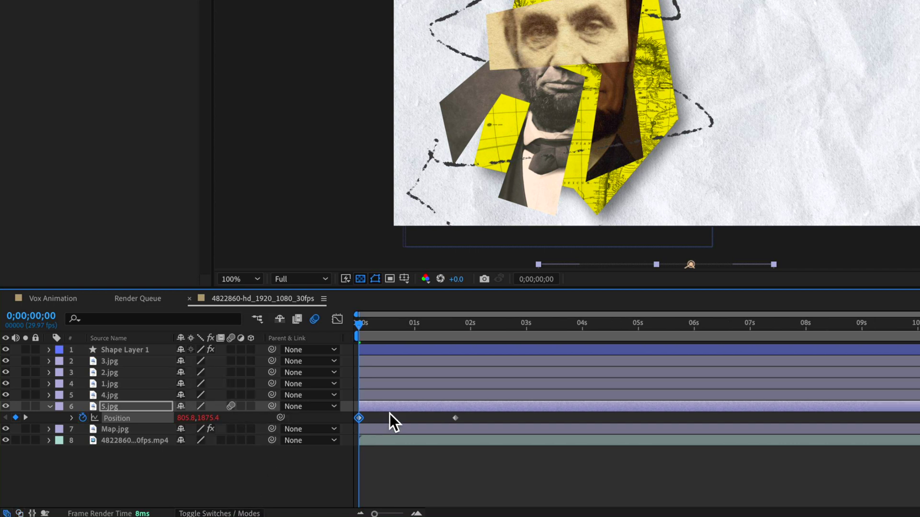
left_click_drag(364, 329, 329, 326)
left_click_drag(360, 430, 361, 424)
right_click(360, 421)
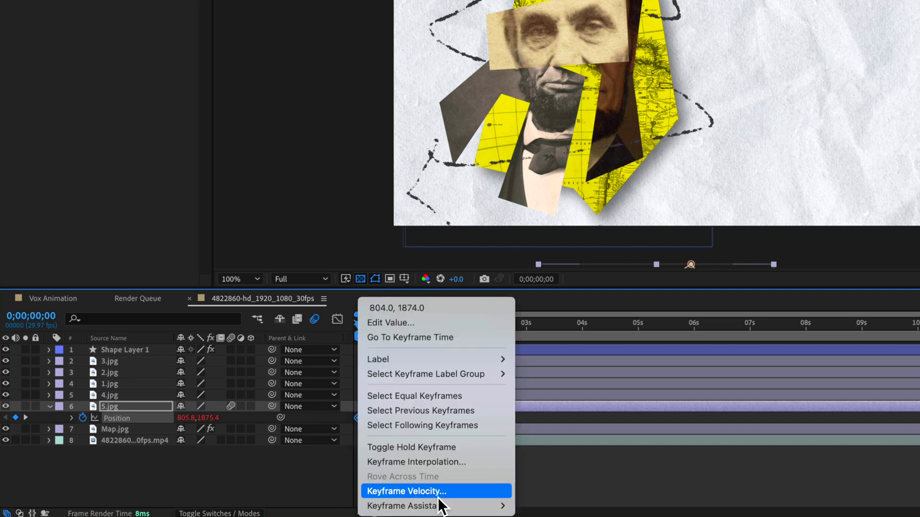
mouse_move(407, 506)
left_click(574, 420)
key("space")
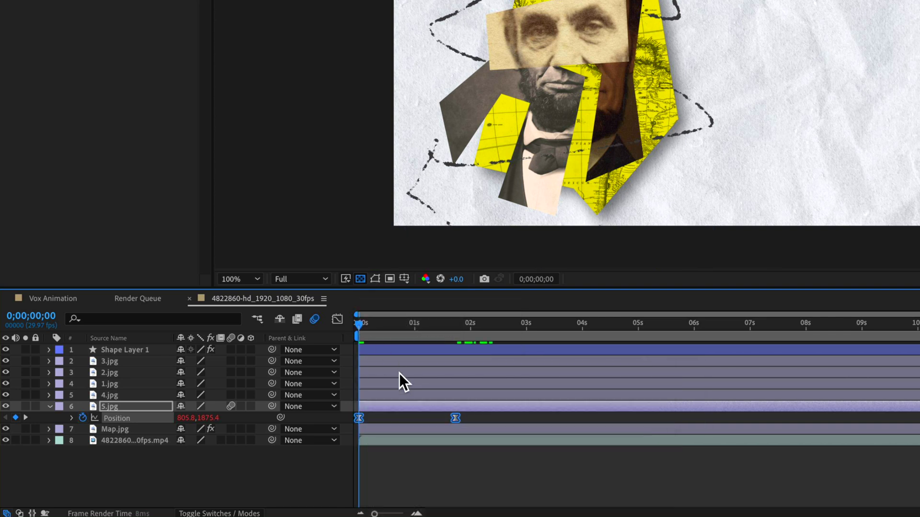
Move 5.jpg's end Position keyframe to just before 1 second and reshape its speed curve to peak late, previewing the motion.
left_click(455, 419)
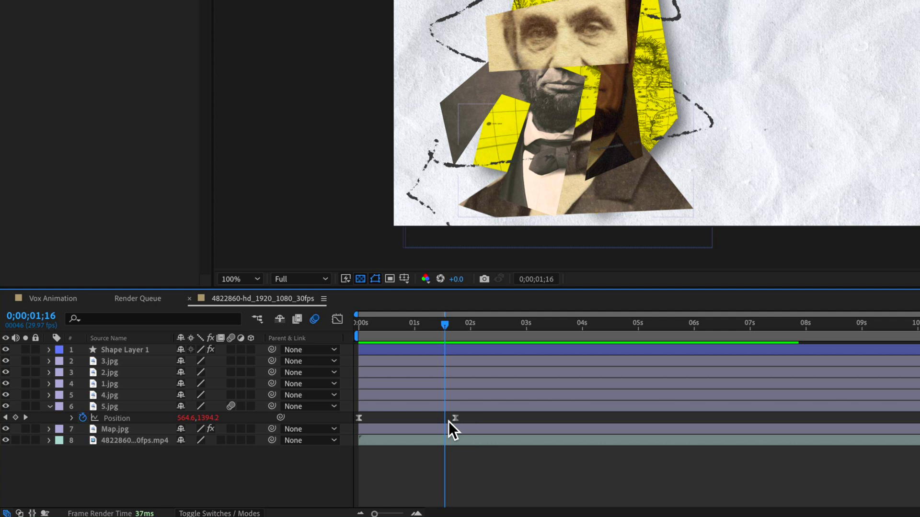
left_click_drag(455, 418, 406, 421)
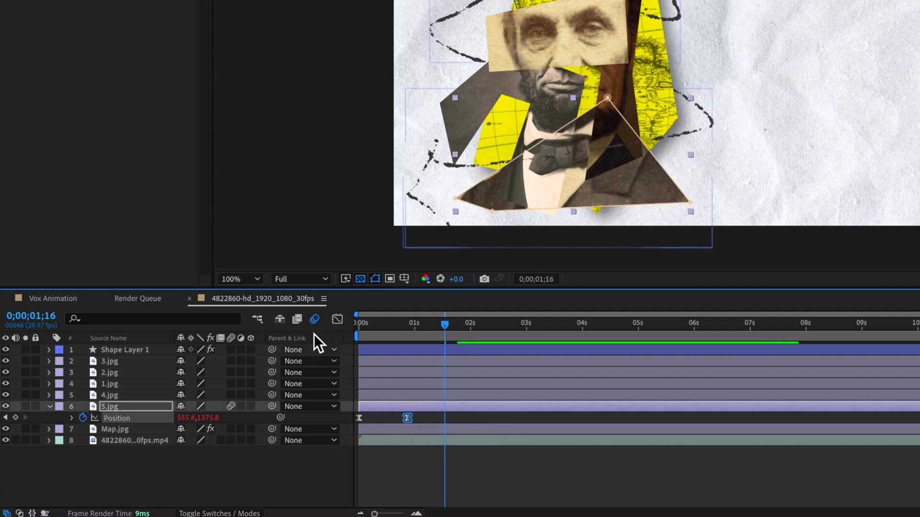
left_click(337, 319)
left_click_drag(365, 477, 381, 478)
left_click_drag(391, 326, 330, 325)
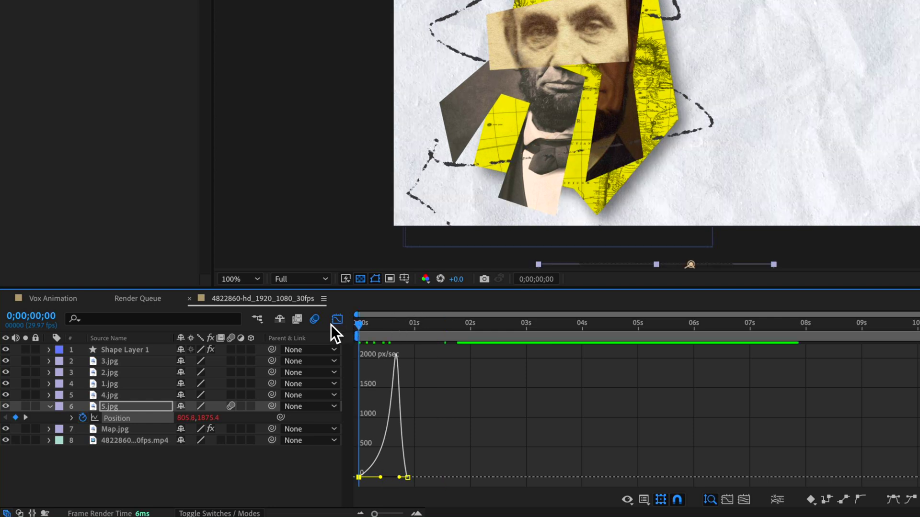
key("space")
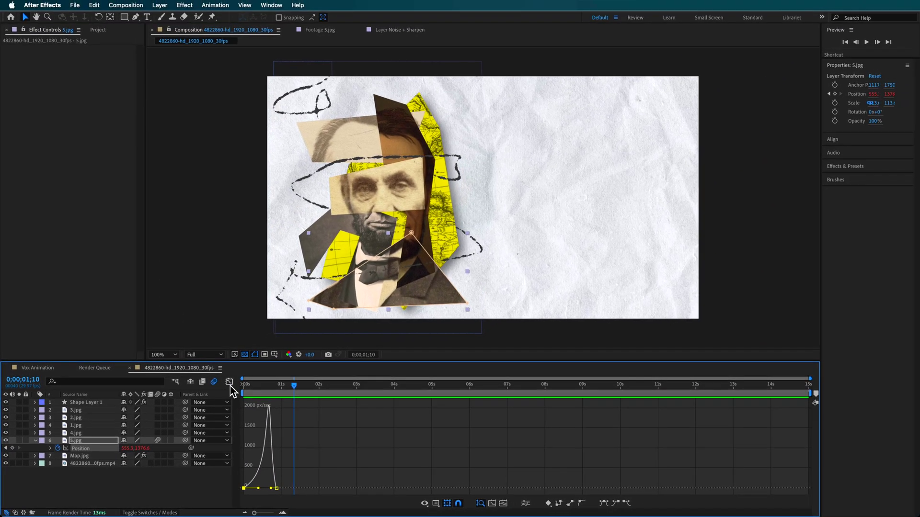
left_click(229, 382)
Apply Easy Ease to the Position keyframes of 1.jpg and 4.jpg and preview the pieces sliding into the frame.
key("ctrl+v")
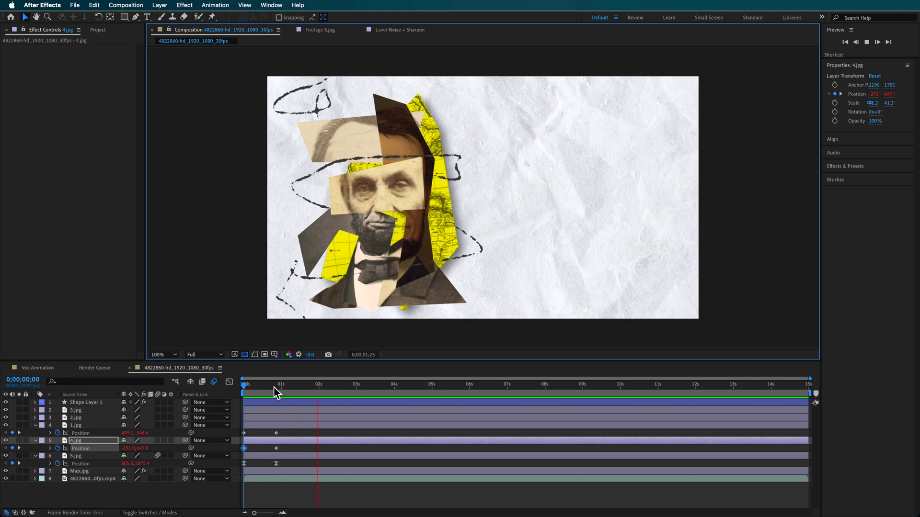
key("space")
left_click(276, 434)
left_click(276, 448, "shift")
right_click(245, 463)
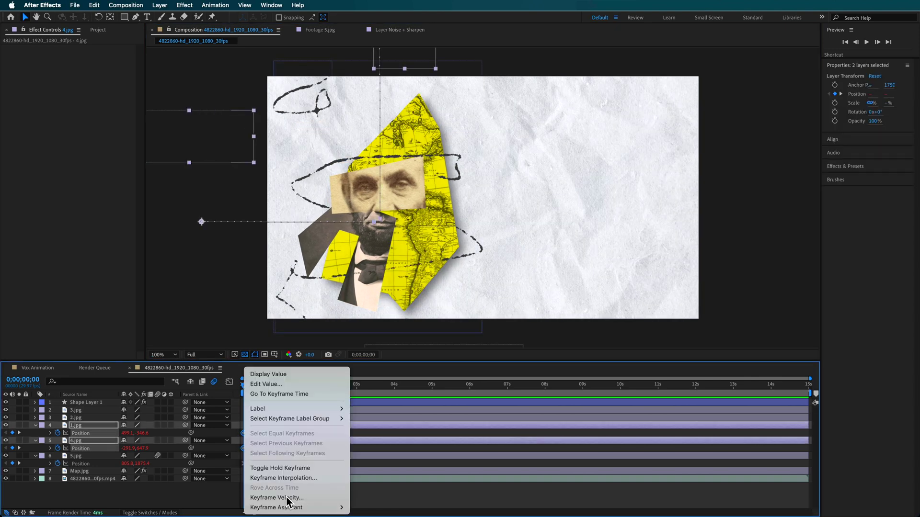
mouse_move(281, 507)
left_click(398, 449)
left_click_drag(262, 383, 307, 393)
key("space")
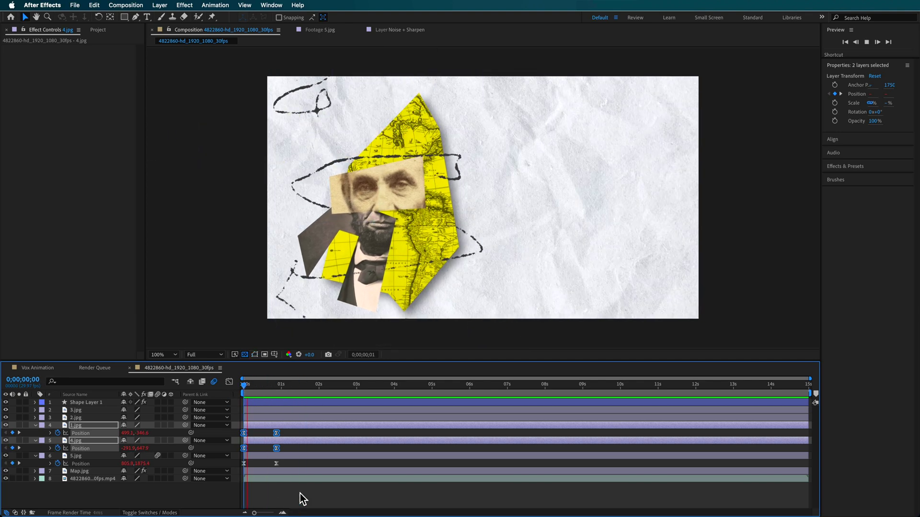
key("space")
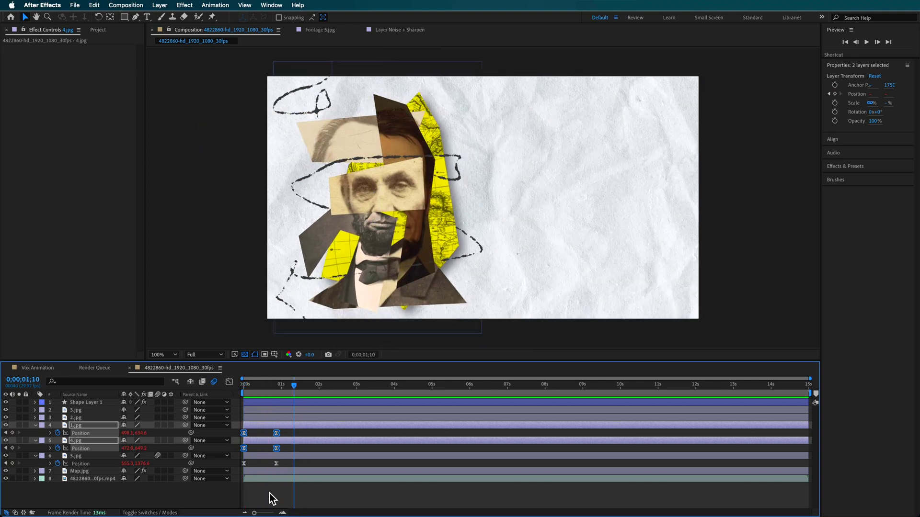
left_click(269, 494)
left_click_drag(280, 384, 258, 390)
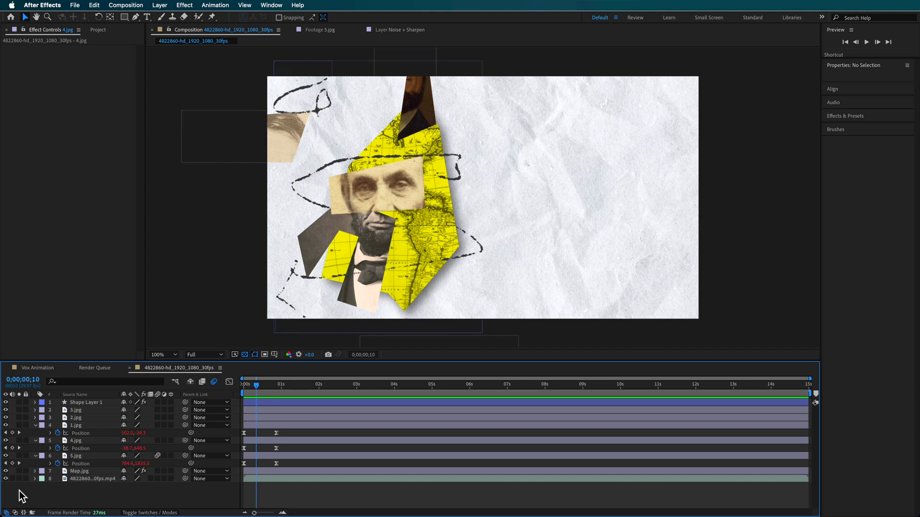
Add a Scale keyframe to 2.jpg, unlink its scale proportions and place the keyframe at 0;00;00;00.
left_click(77, 418)
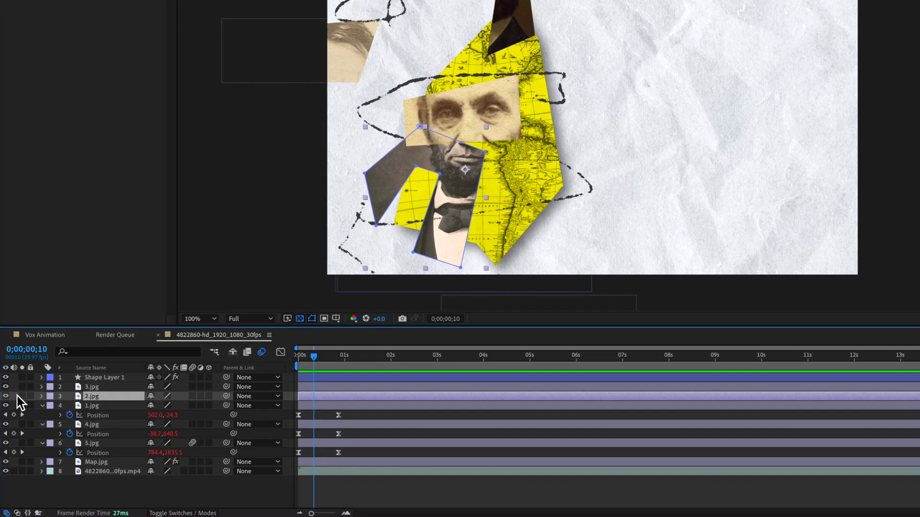
key("s")
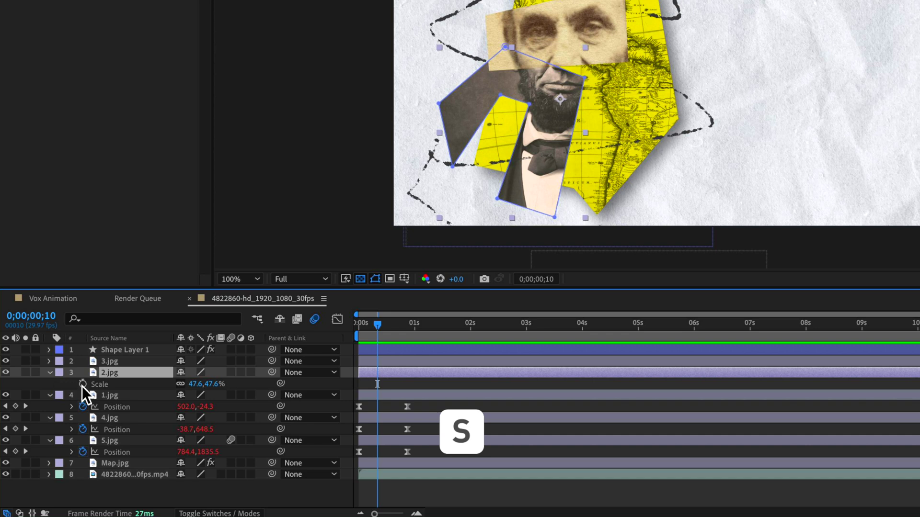
left_click(83, 384)
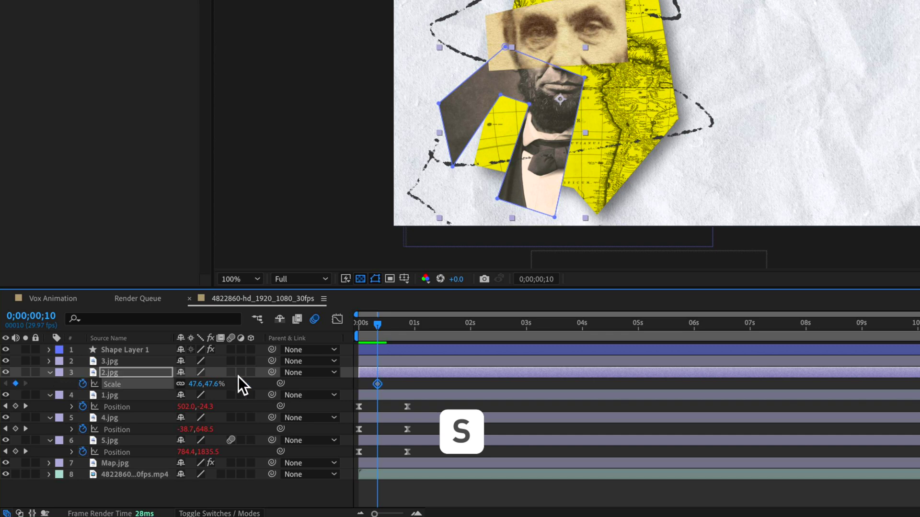
left_click(181, 384)
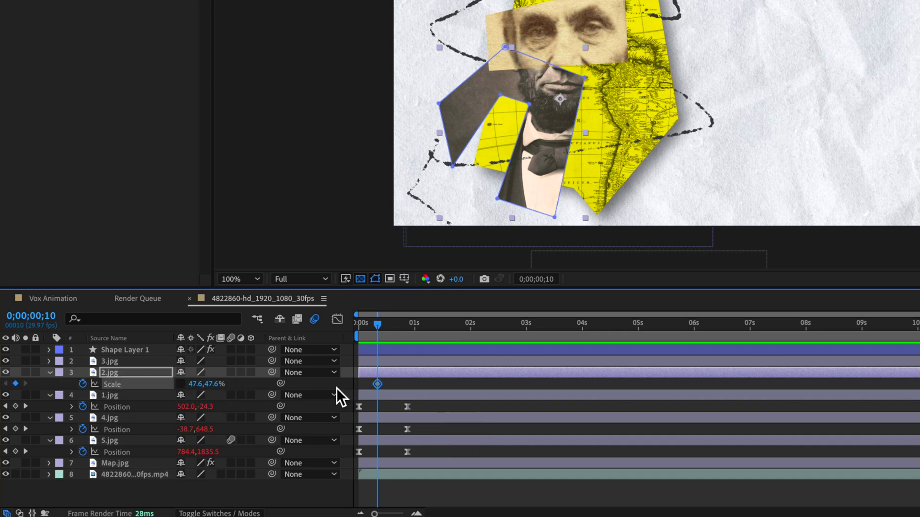
left_click_drag(378, 326, 347, 328)
left_click_drag(378, 383, 358, 383)
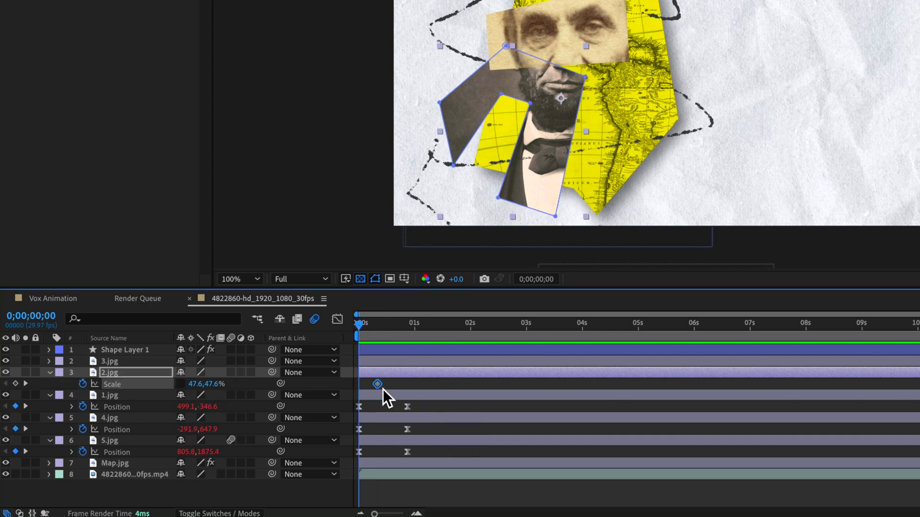
Add a second Scale keyframe to 2.jpg at 0;00;00;26 and set the first keyframe's vertical scale to 0%.
left_click_drag(366, 326, 412, 333)
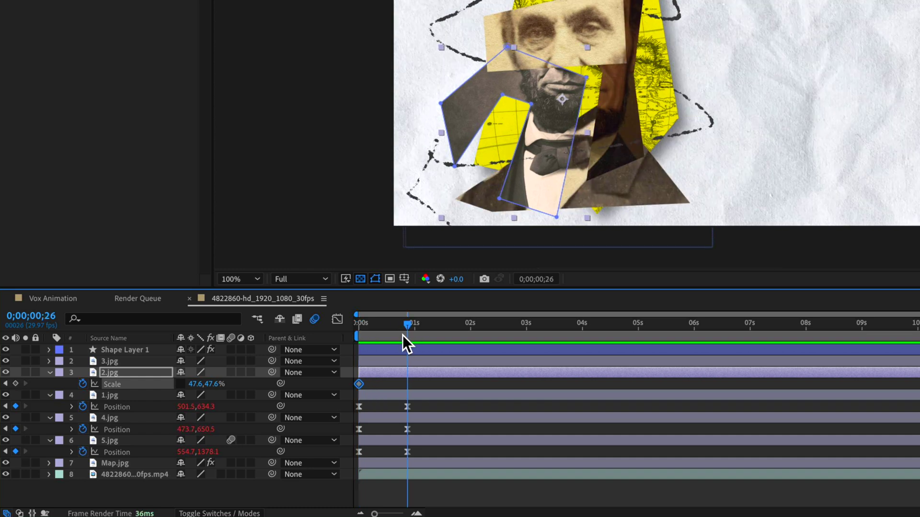
left_click(16, 383)
left_click(5, 383)
mouse_move(197, 390)
left_mouse_down()
mouse_move(191, 382)
mouse_move(191, 397)
mouse_move(208, 386)
mouse_move(191, 383)
left_mouse_up()
left_click(213, 384)
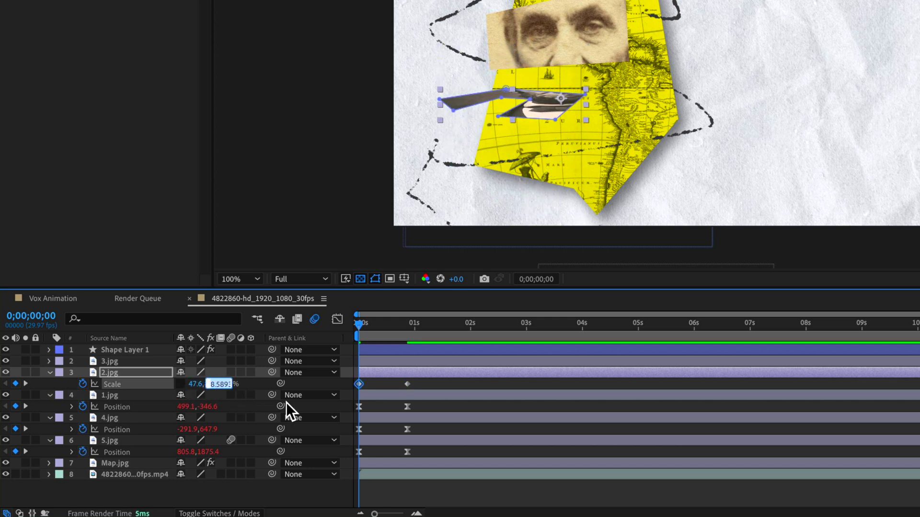
type("0")
key("Return")
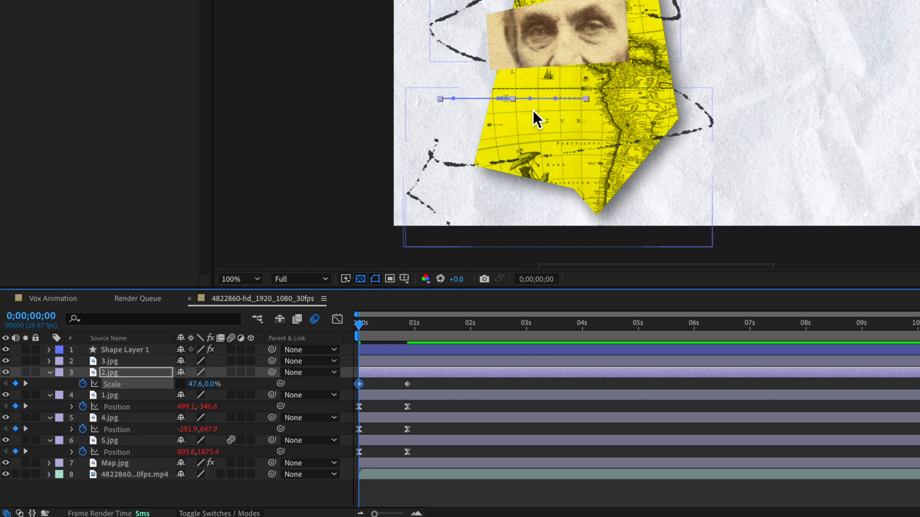
Move 2.jpg's anchor point to the upper edge of the cut-out with the Pan Behind tool and preview the unfolding.
key("y")
left_click_drag(376, 324, 420, 325)
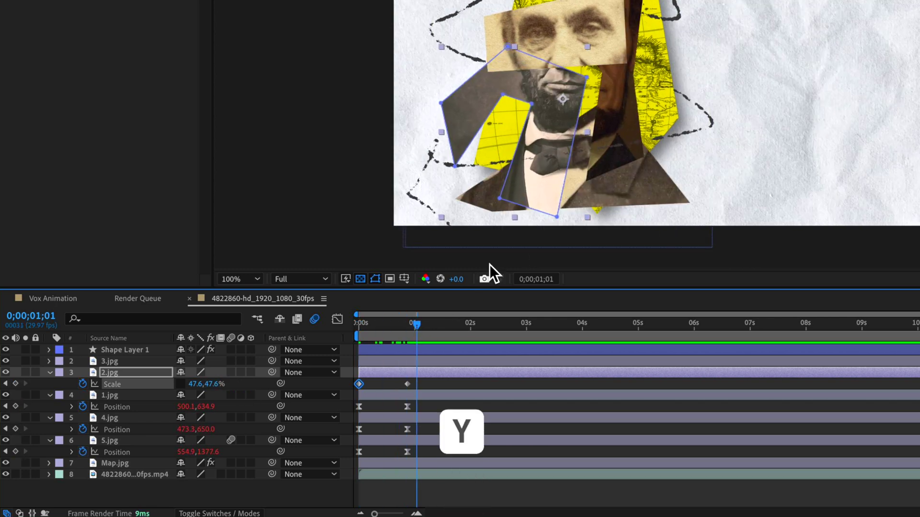
left_click_drag(560, 92, 559, 86)
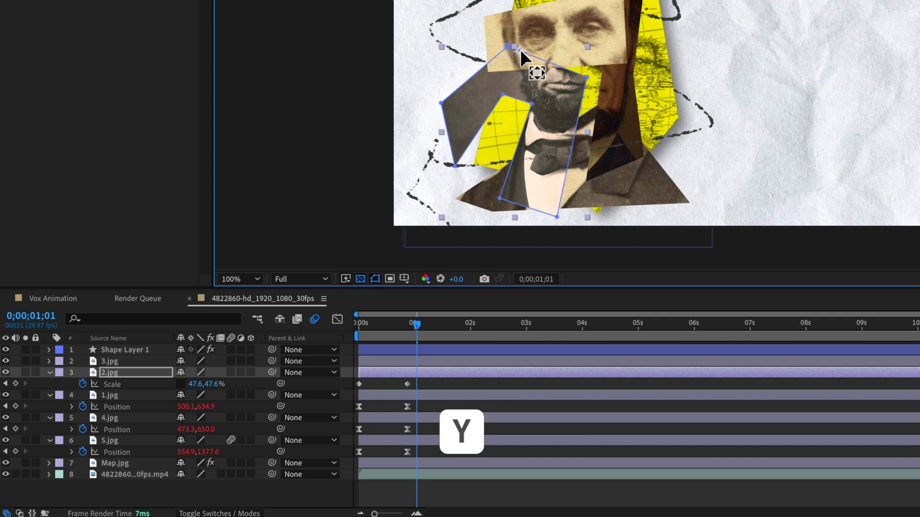
left_click(405, 325)
key("Home")
key("space")
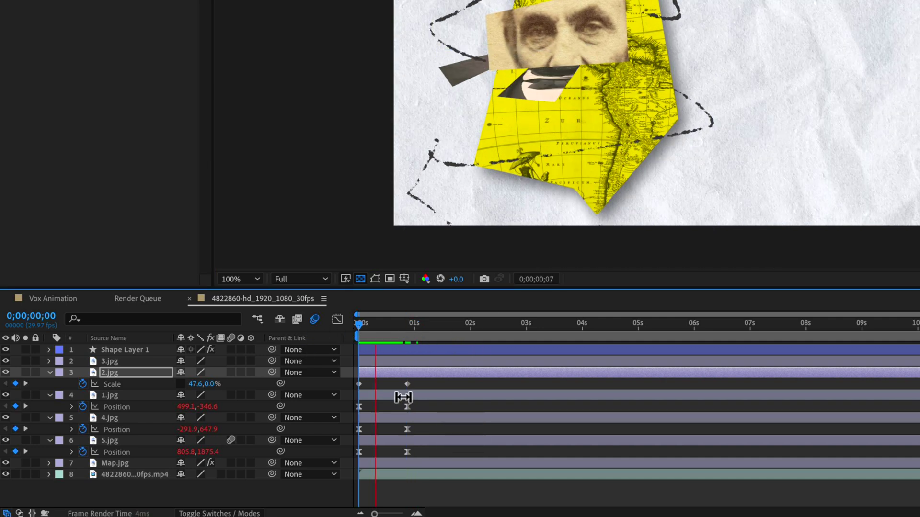
Apply Easy Ease to both Scale keyframes of 2.jpg and preview the motion.
left_click_drag(419, 381, 333, 390)
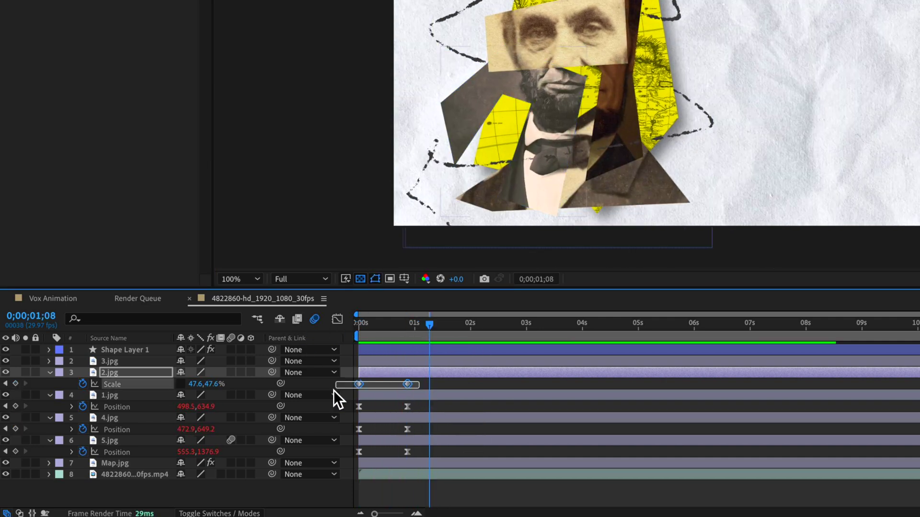
right_click(360, 385)
mouse_move(412, 505)
left_click(555, 418)
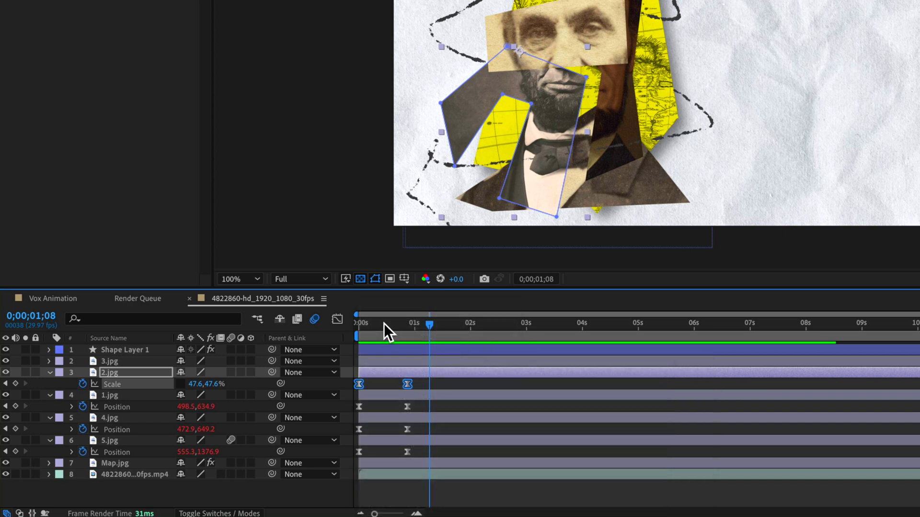
key("Home")
key("space")
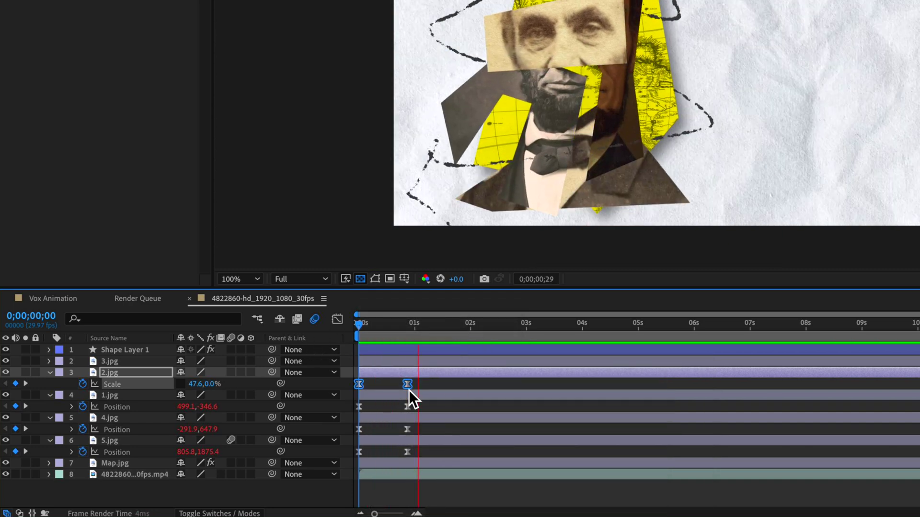
Retime 2.jpg's Scale keyframes to begin slightly after the composition start and end just past half a second.
key("space")
left_click(425, 386)
left_click_drag(361, 386, 393, 387)
left_click(405, 384)
Enable motion blur on 2.jpg, 1.jpg, 4.jpg, Map.jpg and 3.jpg.
key("Home")
left_click(233, 373)
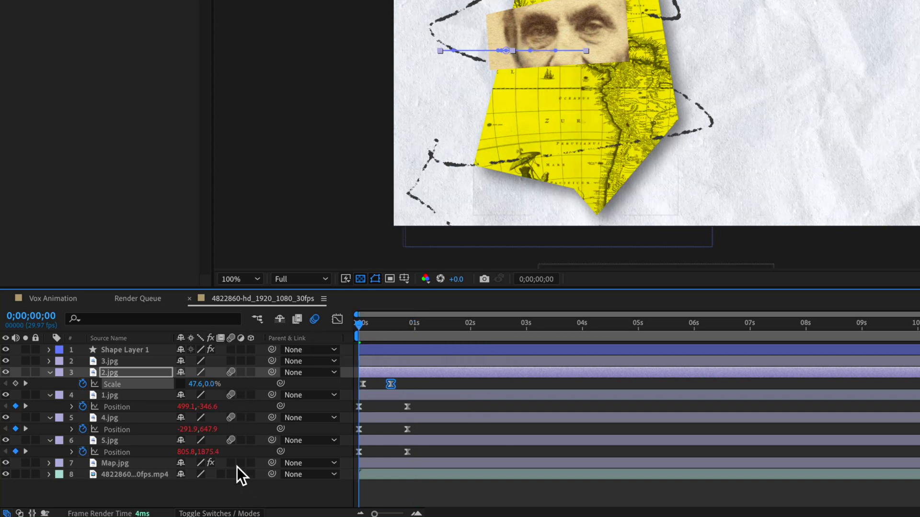
left_click(230, 463)
left_click(231, 361)
left_click(416, 331)
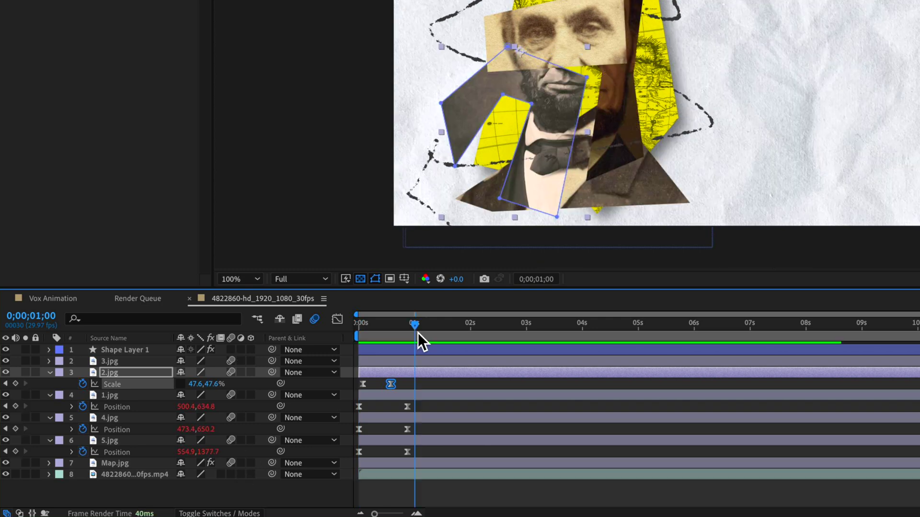
Add Scale keyframes to Map.jpg at 0;00;00;00 and 0;00;00;26.
left_click(119, 464)
key("s")
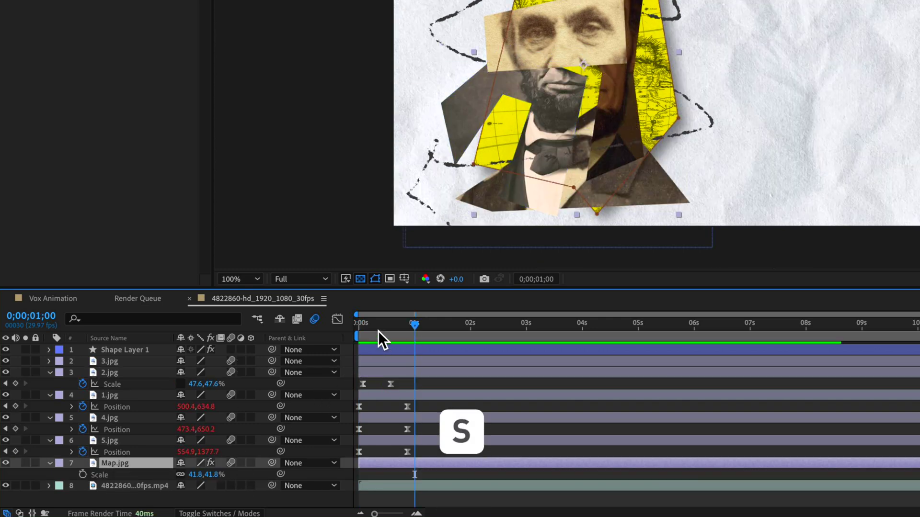
key("Home")
left_click(82, 475)
left_click(365, 325)
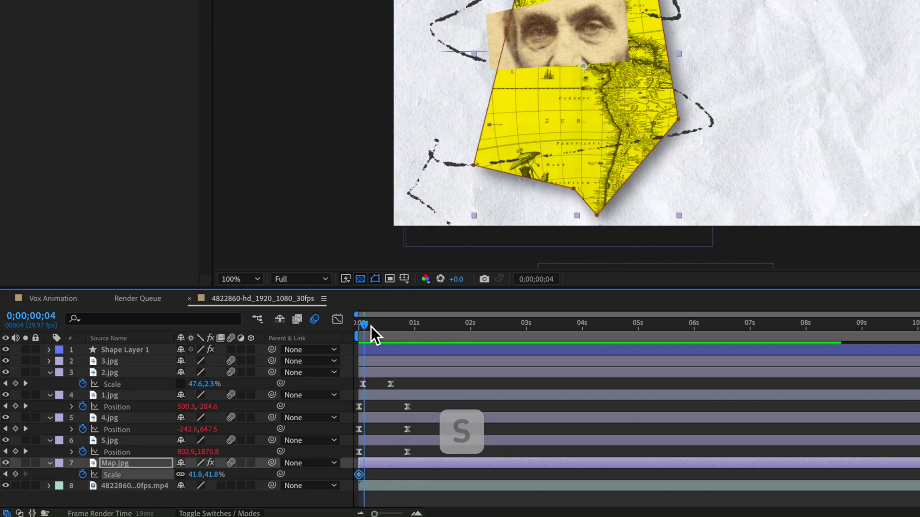
left_click_drag(371, 326, 413, 337)
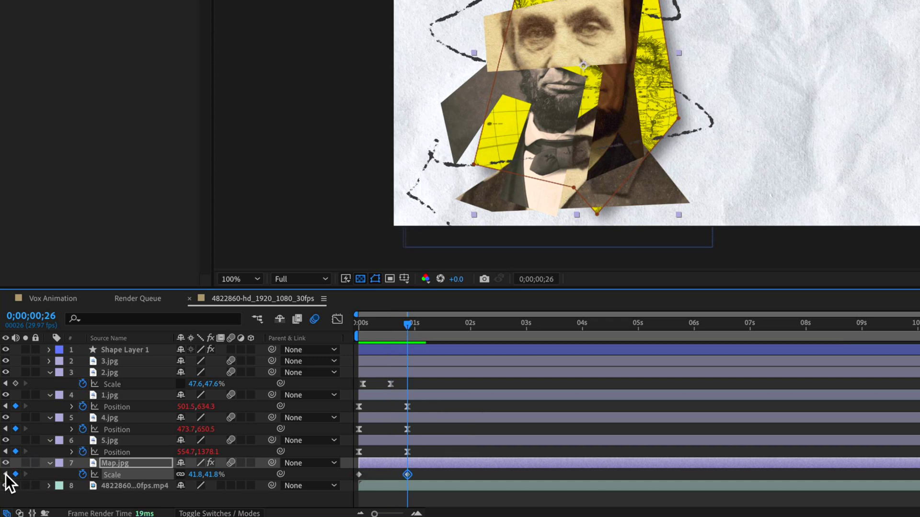
Set Map.jpg's first Scale keyframe to 0% and preview the map growing in.
left_click(5, 475)
left_click(211, 476)
type("0")
key("Return")
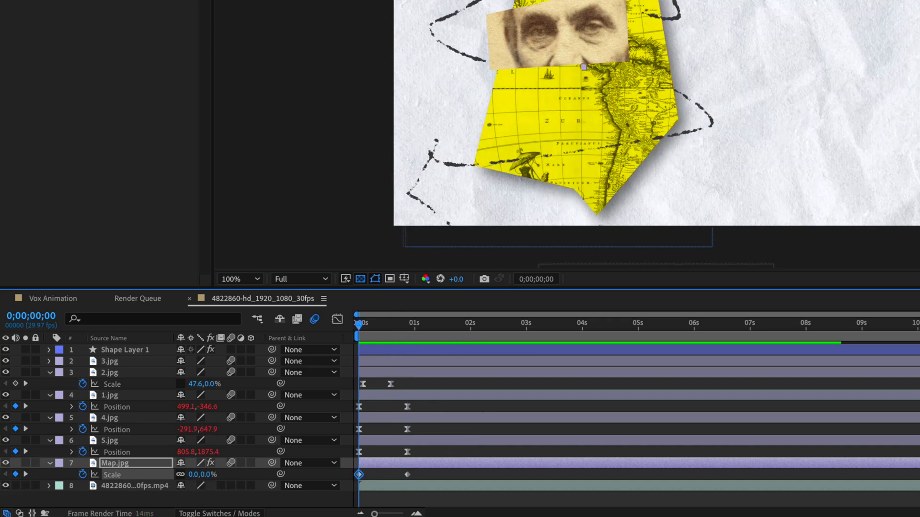
key("space")
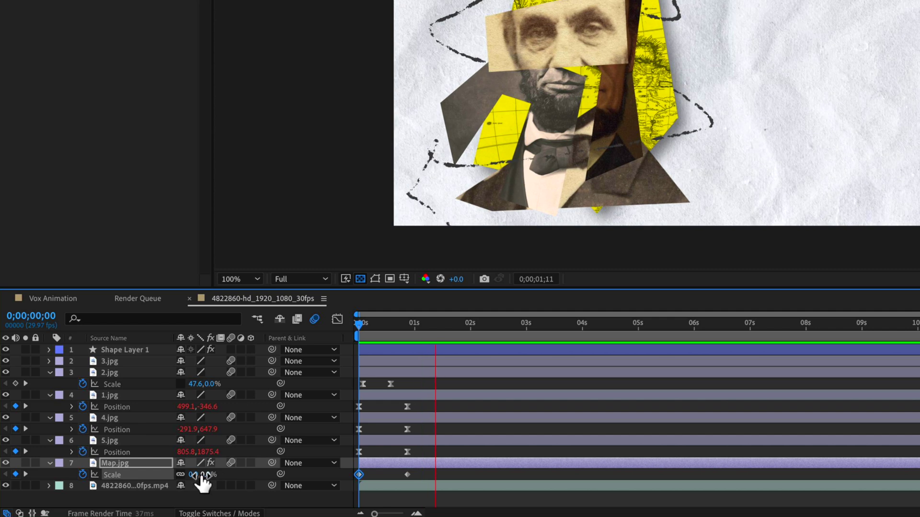
Apply Easy Ease to both Scale keyframes of Map.jpg and preview the animation from the start.
left_click_drag(423, 479, 358, 476)
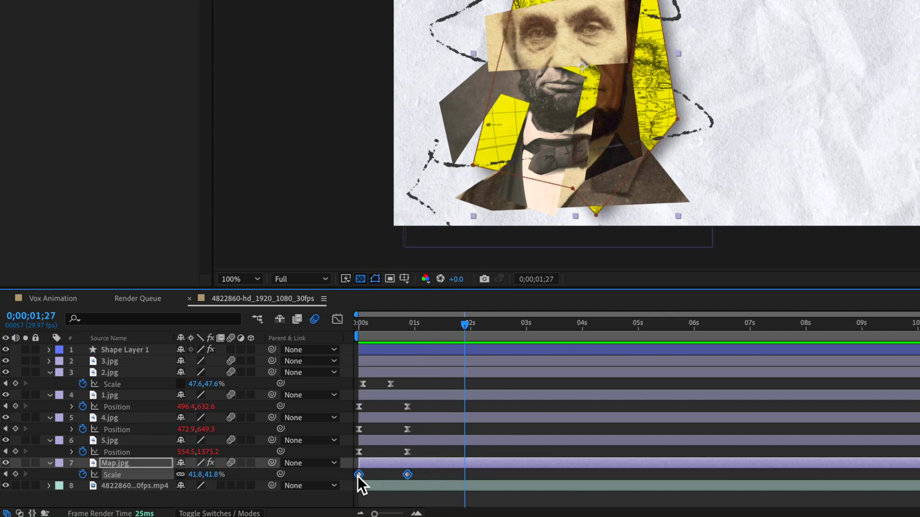
right_click(359, 476)
mouse_move(479, 506)
left_click(570, 425)
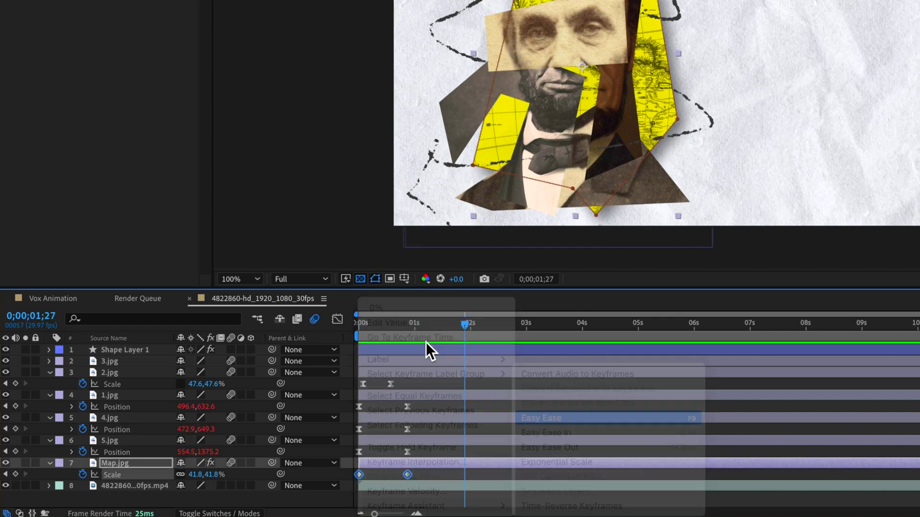
key("Home")
key("space")
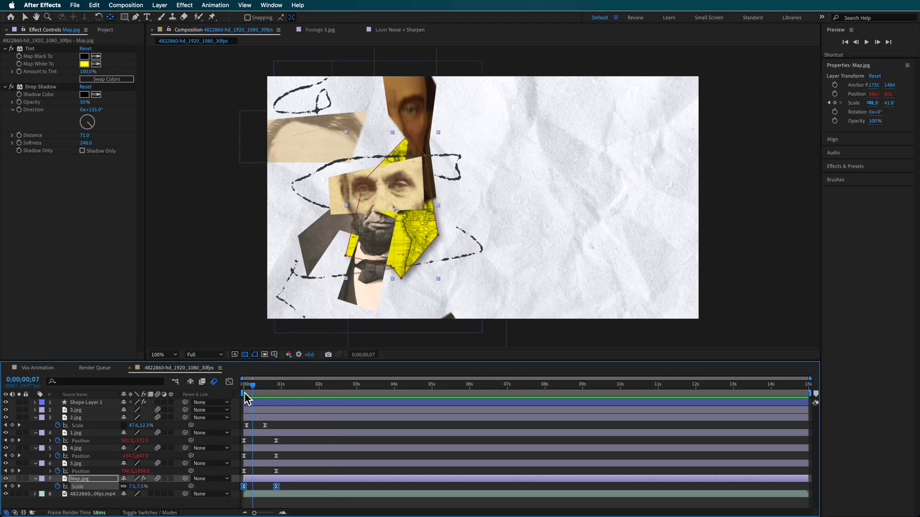
Add Trim Paths to Shape Layer 1 with the current time at 0;00;01;22 and show its properties.
left_click(305, 384)
left_click(83, 503)
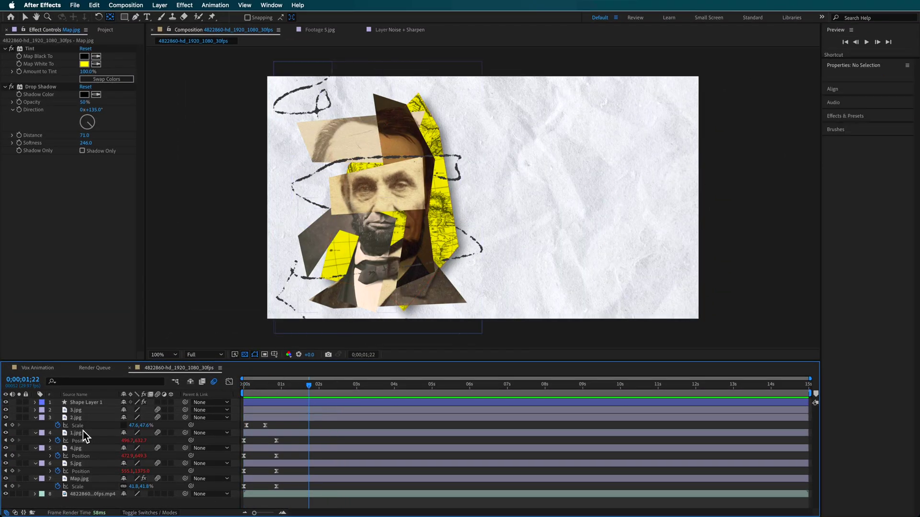
left_click(87, 403)
left_click(35, 403)
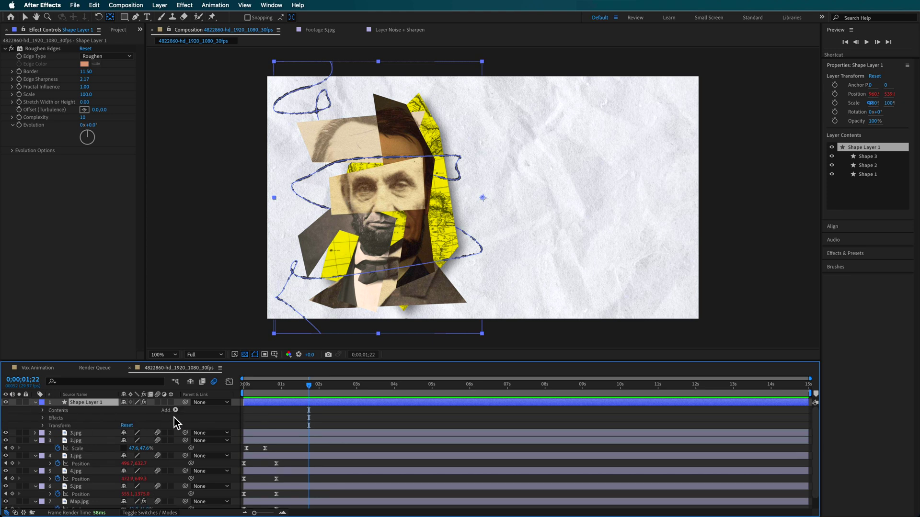
left_click(175, 411)
left_click(206, 468)
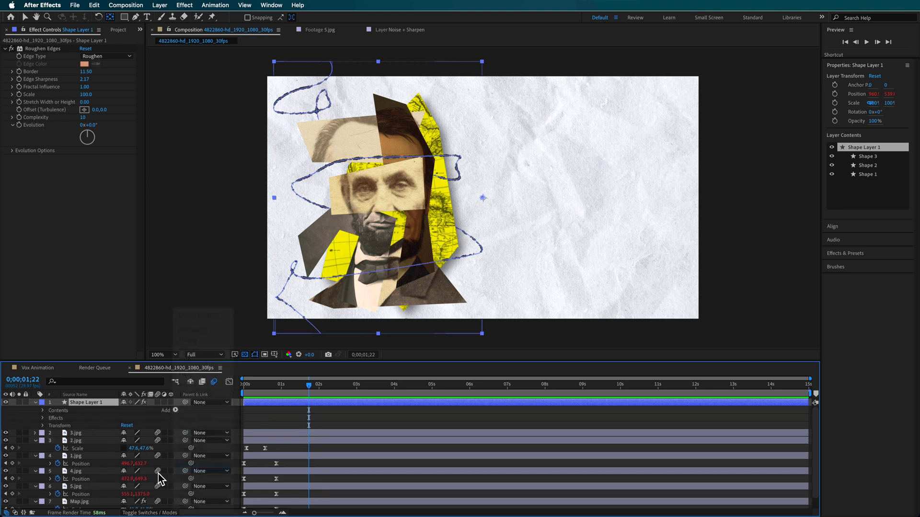
left_click(51, 441)
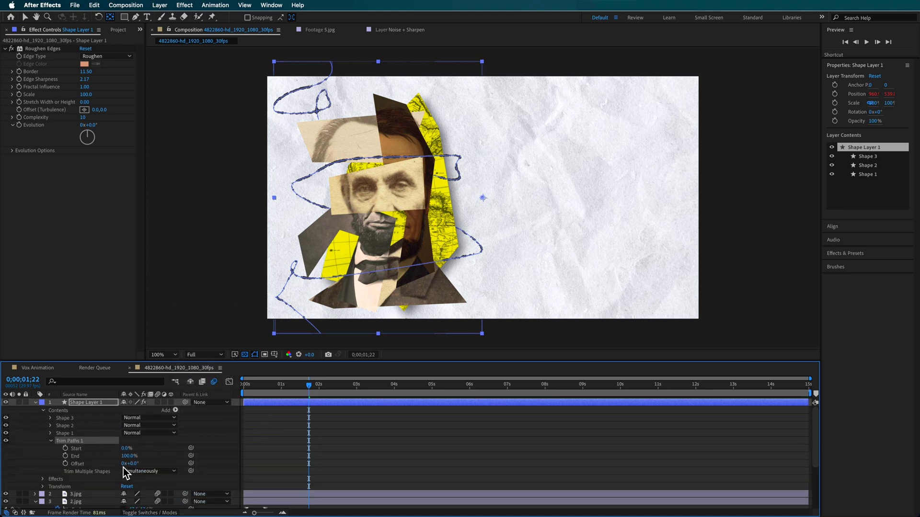
Set the Trim Paths End to 0% and trim multiple shapes individually.
left_click_drag(128, 458, 98, 456)
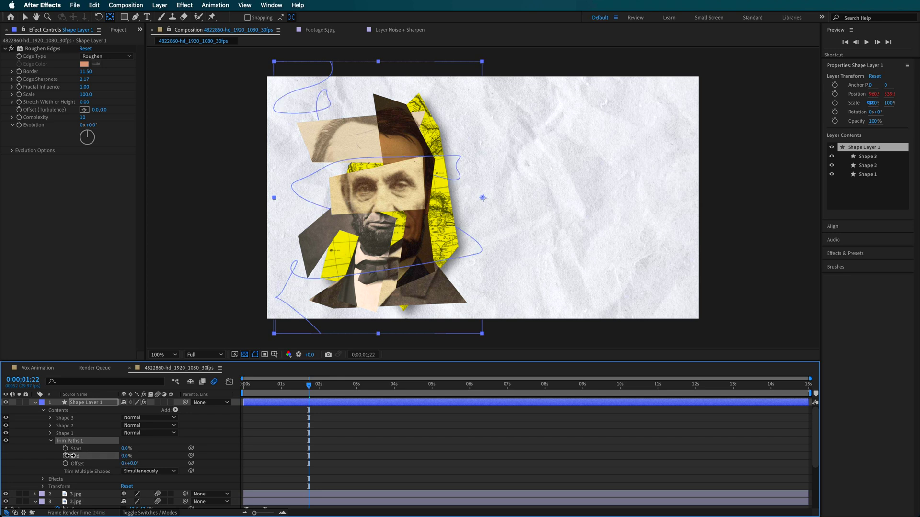
left_click(134, 473)
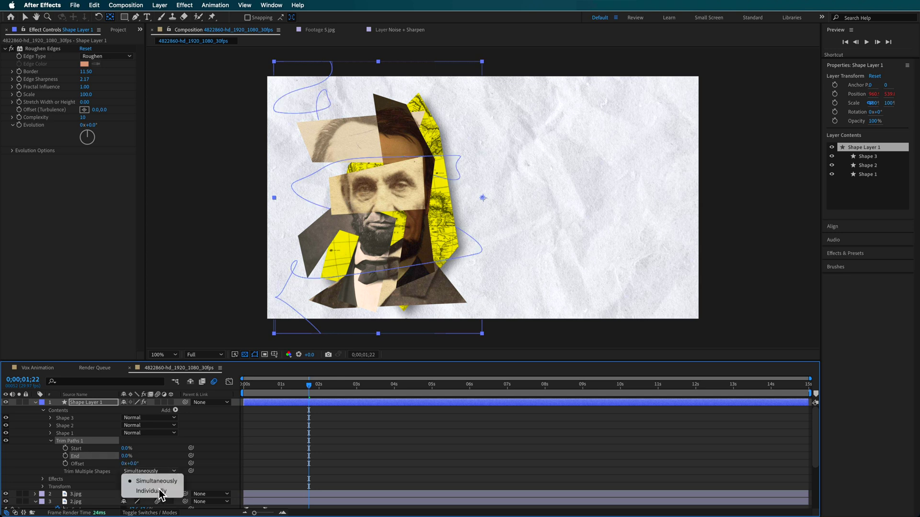
left_click(163, 492)
Keyframe the Trim Paths End from 0% at 0;00;00;10 to 100% at 0;00;01;22.
left_click_drag(307, 387, 272, 387)
left_click_drag(123, 457, 137, 457)
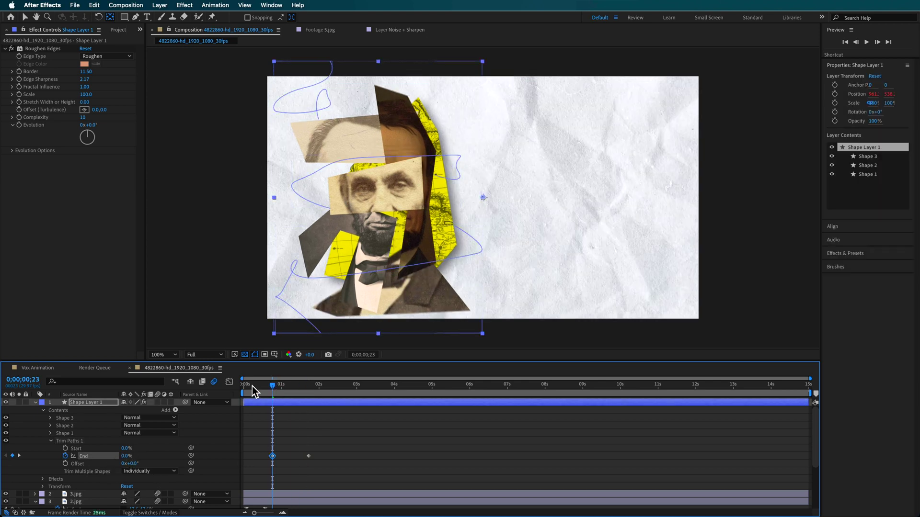
left_click_drag(267, 385, 258, 392)
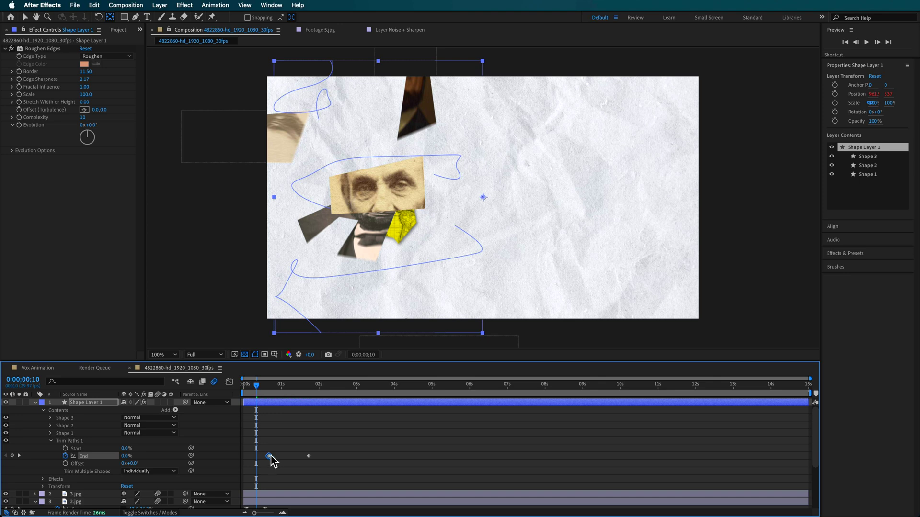
left_click_drag(287, 387, 308, 398)
left_click_drag(130, 460, 369, 483)
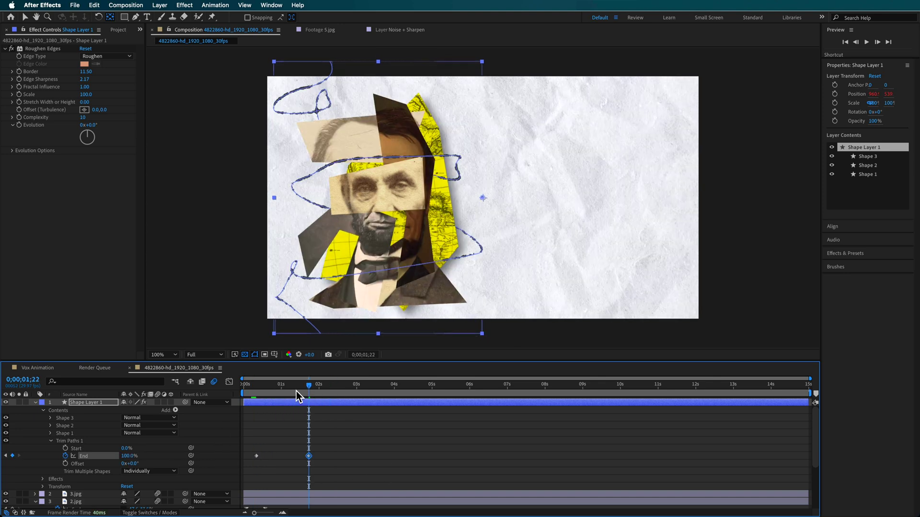
Preview the line animation from the start and apply Easy Ease to both Trim Paths End keyframes of Shape Layer 1.
key("Home")
key("space")
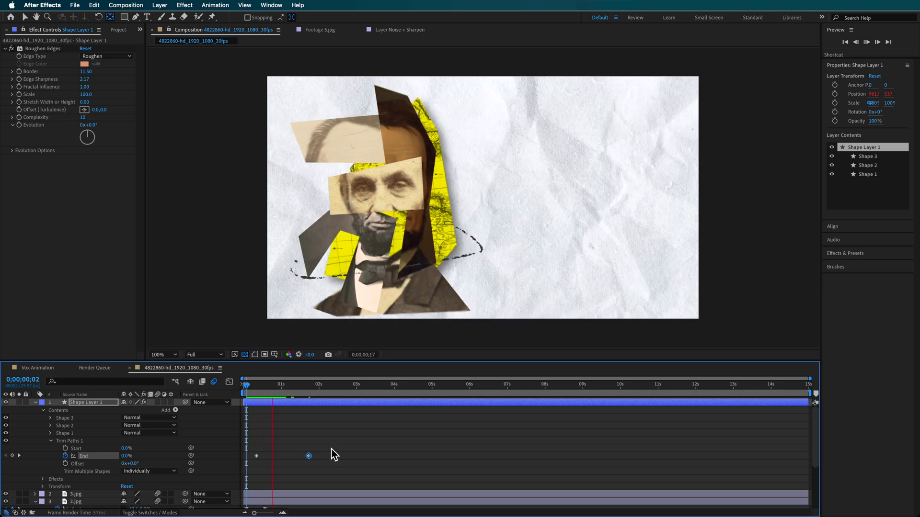
left_click_drag(332, 449, 259, 460)
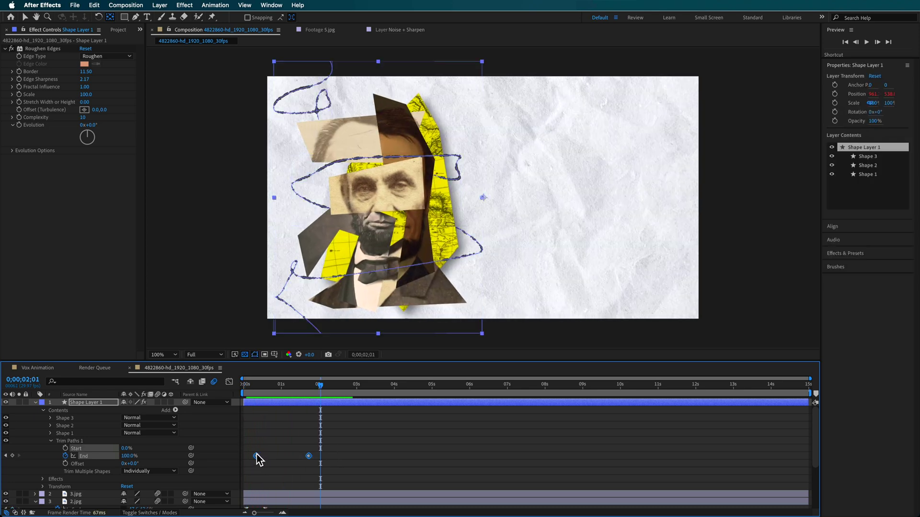
right_click(257, 456)
mouse_move(306, 508)
left_click(391, 453)
Set Trim Multiple Shapes to Simultaneously for Shape Layer 1 and preview the lines drawing on.
left_click(149, 472)
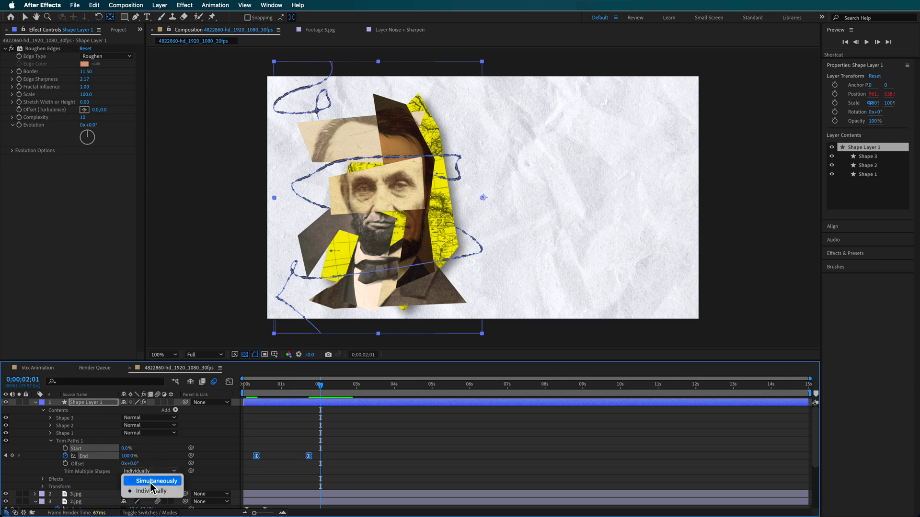
left_click(153, 481)
key("space")
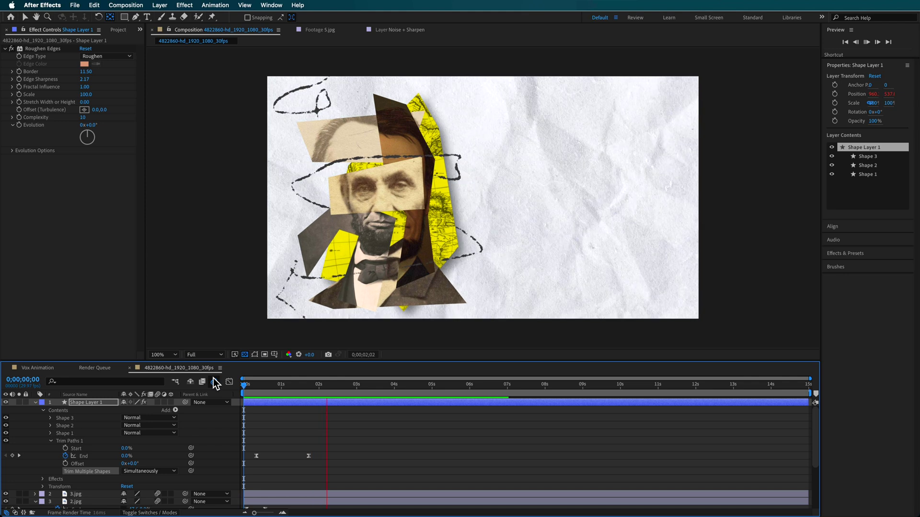
left_click(214, 382)
Delay layers Map.jpg, 1.jpg, 5.jpg and 4.jpg to start at about 0.1, 0.3, 0.6 and 1.1 seconds respectively, and preview the stagger.
scroll(278, 463, "down", 4)
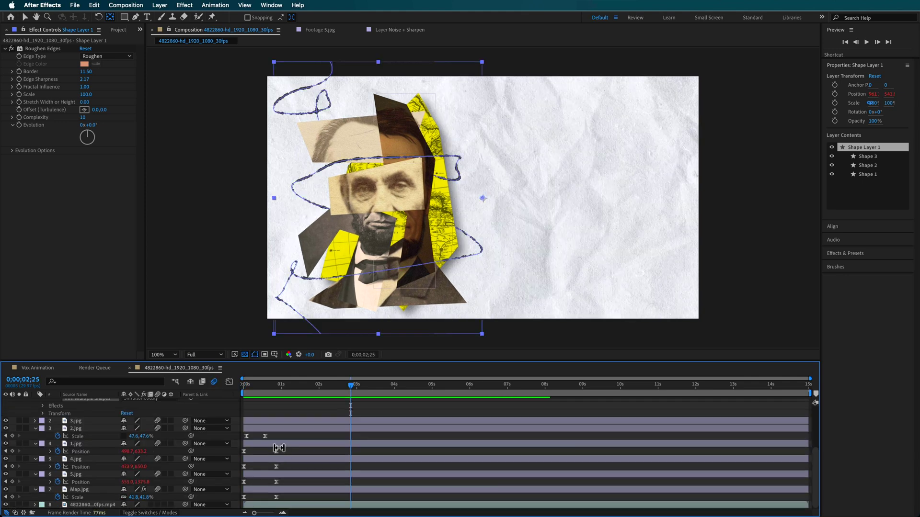
left_click_drag(279, 448, 289, 448)
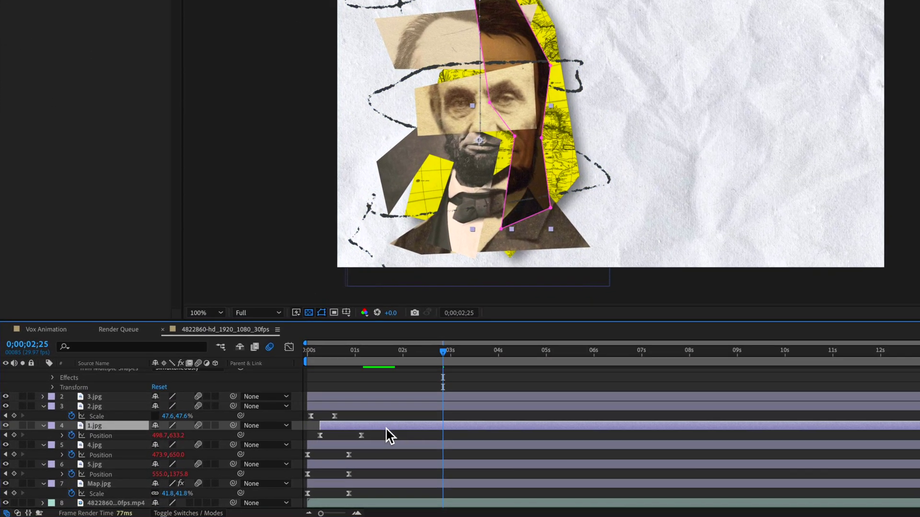
left_click_drag(378, 446, 430, 448)
left_click_drag(362, 466, 372, 488)
left_click(309, 352)
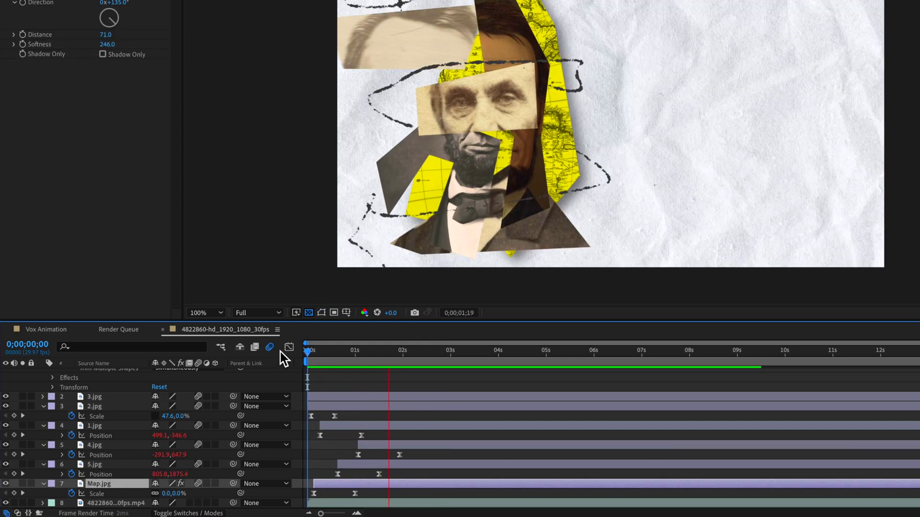
Shift layers 2.jpg through Map.jpg together to start from about 2 seconds, and delay Shape Layer 1 to start at about 1.4 seconds.
left_click(336, 406)
left_click(349, 482, "shift")
left_click_drag(349, 482, 445, 486)
scroll(444, 483, "up", 5)
left_click_drag(340, 379, 307, 354)
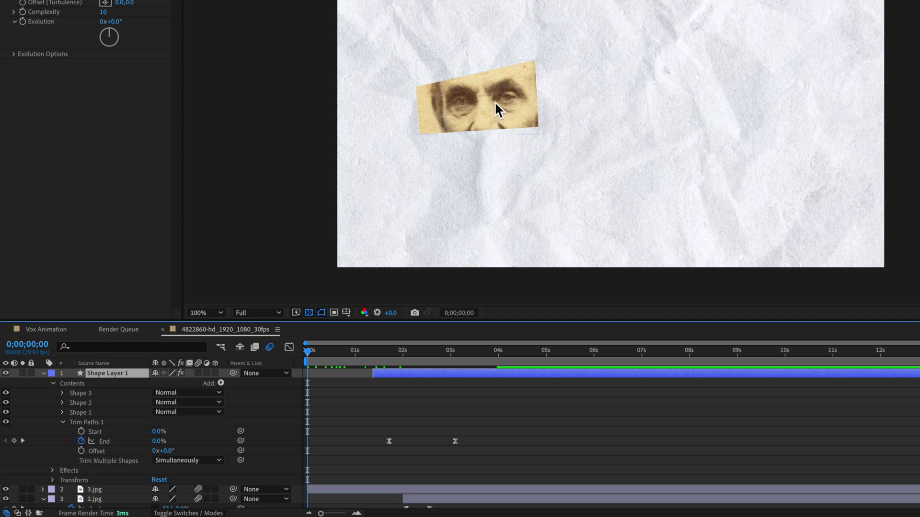
Select the 3.jpg eyes cut-out, then play the Vox Animation composition to examine how its eye cut-outs follow one another.
left_click(471, 114)
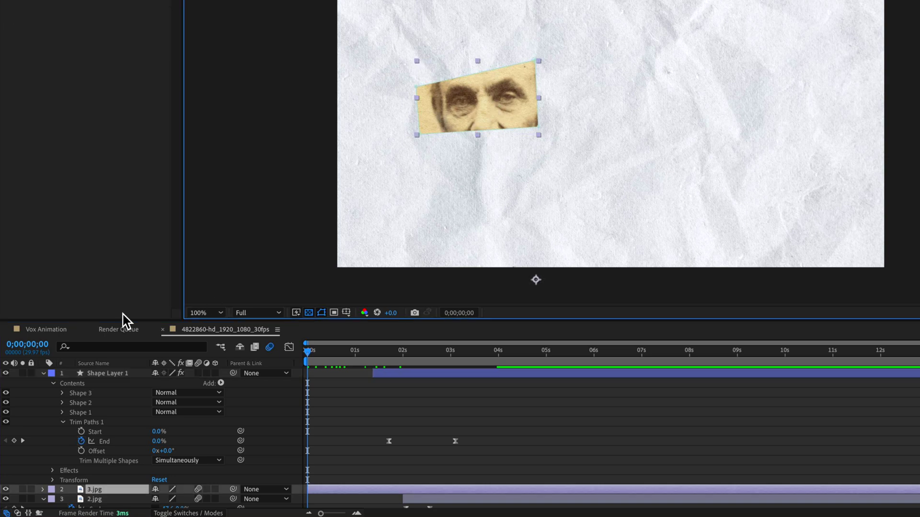
left_click(27, 344)
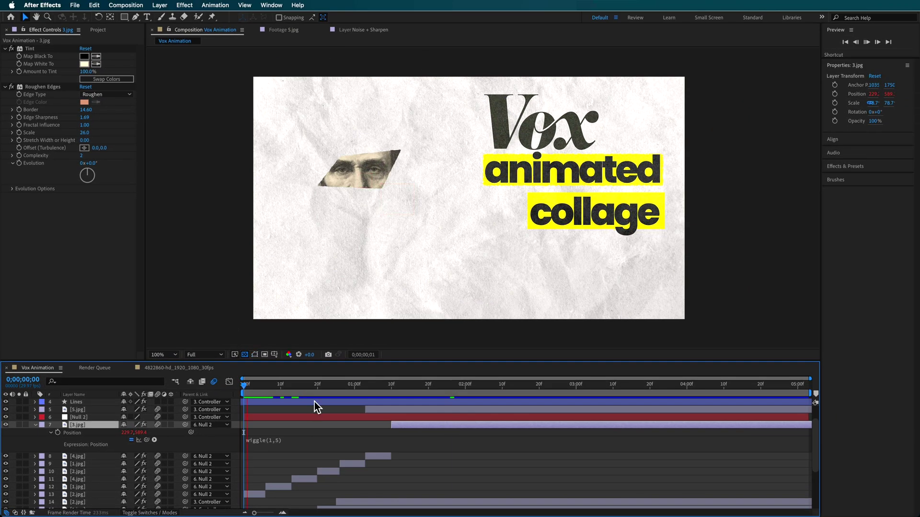
key("space")
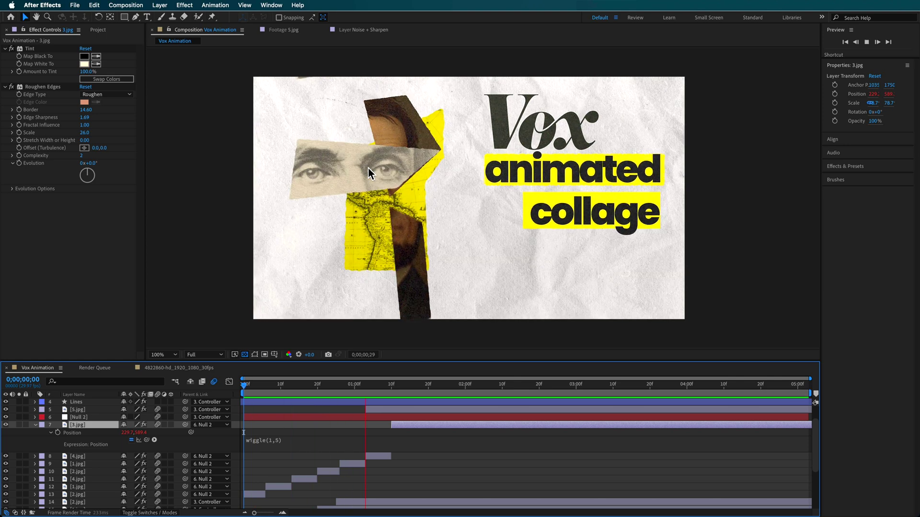
scroll(286, 444, "down", 1)
left_click(278, 450)
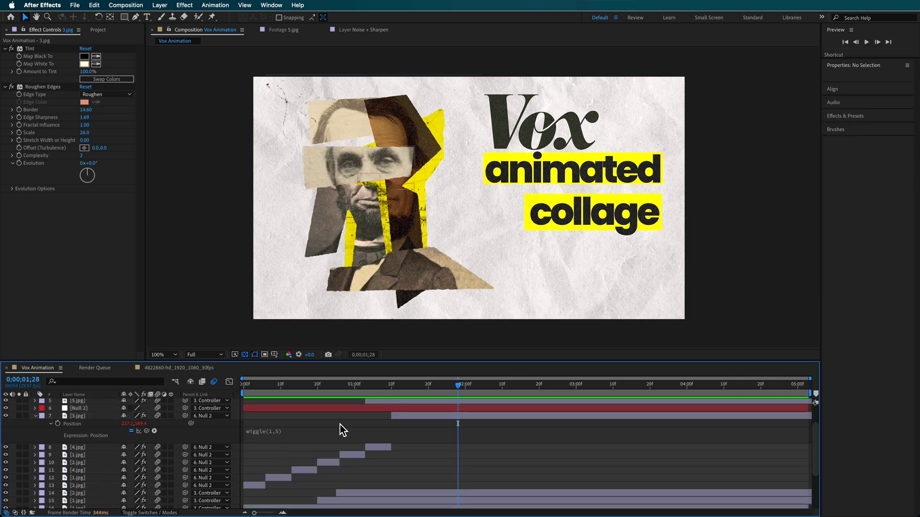
Back in the 4822860-hd_1920_1080_30fps composition, split layer 3.jpg at 0;00;01;28 and at three earlier times into five consecutive segments.
left_click(182, 369)
left_click_drag(270, 396, 317, 397)
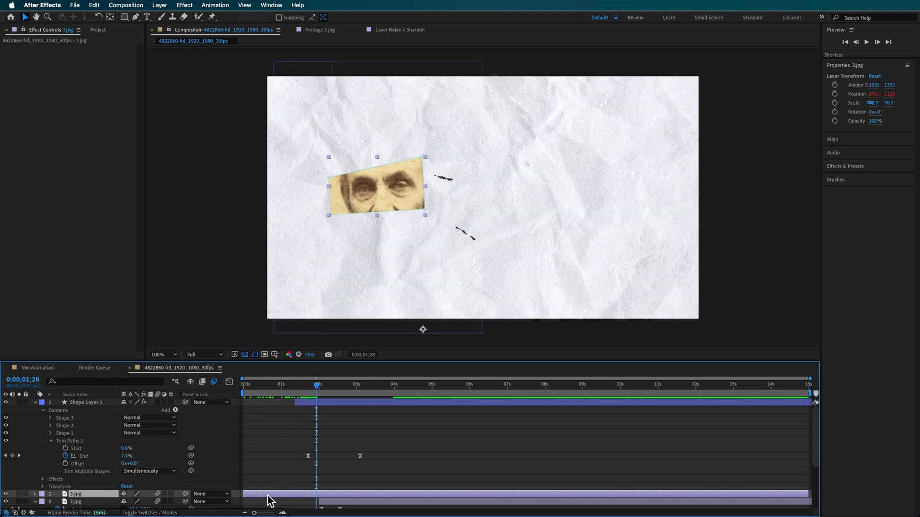
left_click_drag(267, 496, 332, 497)
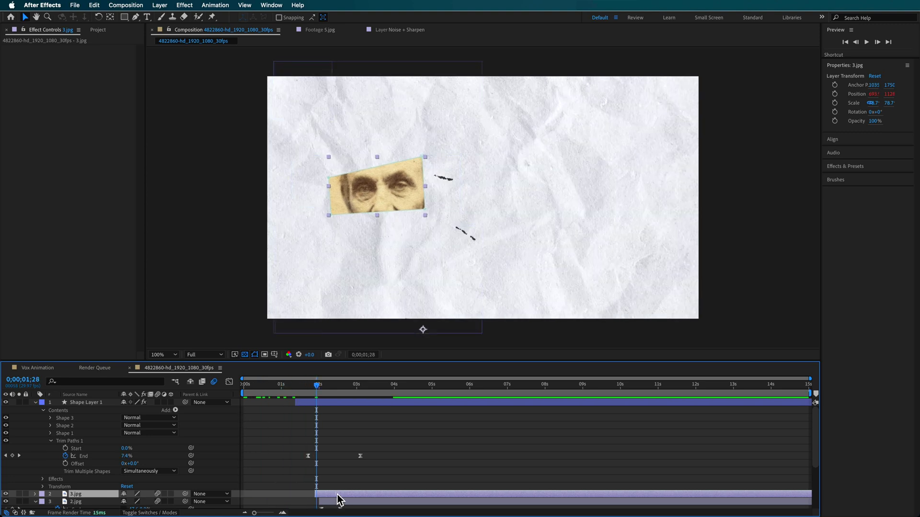
scroll(342, 501, "down", 3)
left_click(94, 4)
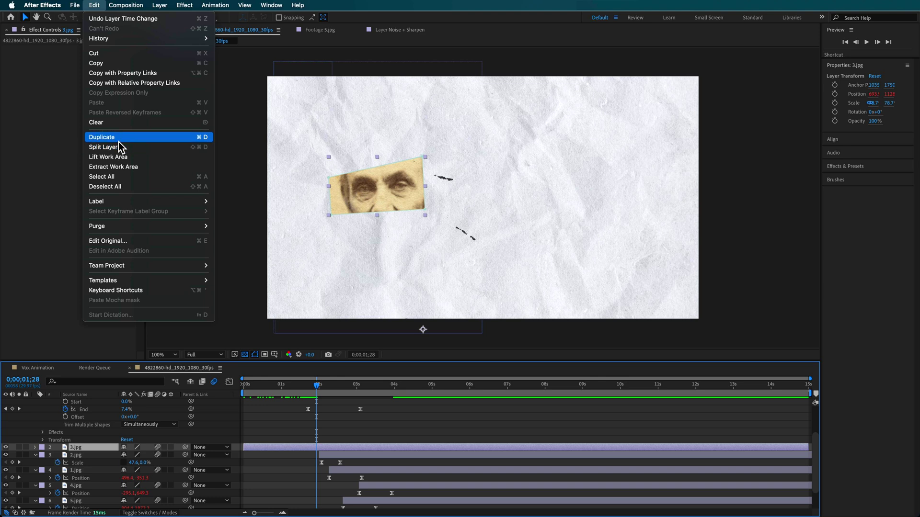
left_click(103, 147)
left_click_drag(316, 386, 258, 437)
key("super+shift+d")
Replace the source of the first 3.jpg segment with 4.jpg from the Images folder.
left_click(253, 479)
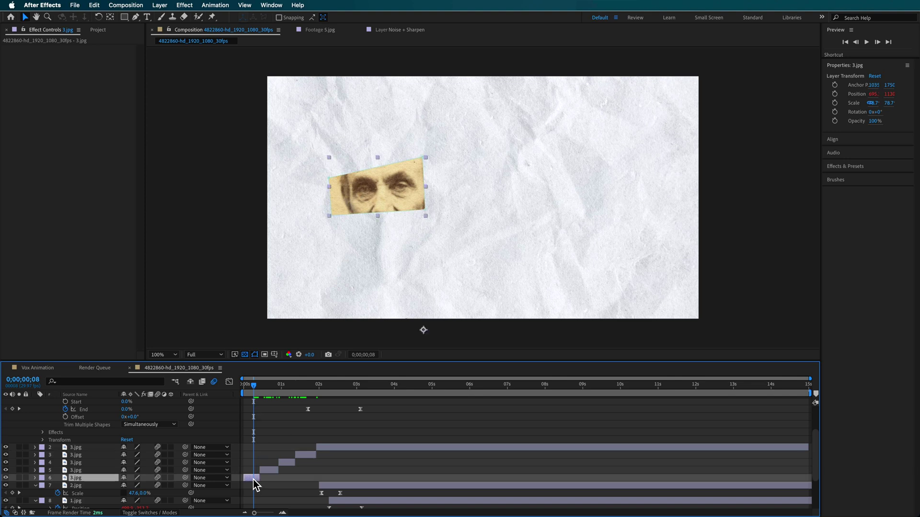
left_click(97, 30)
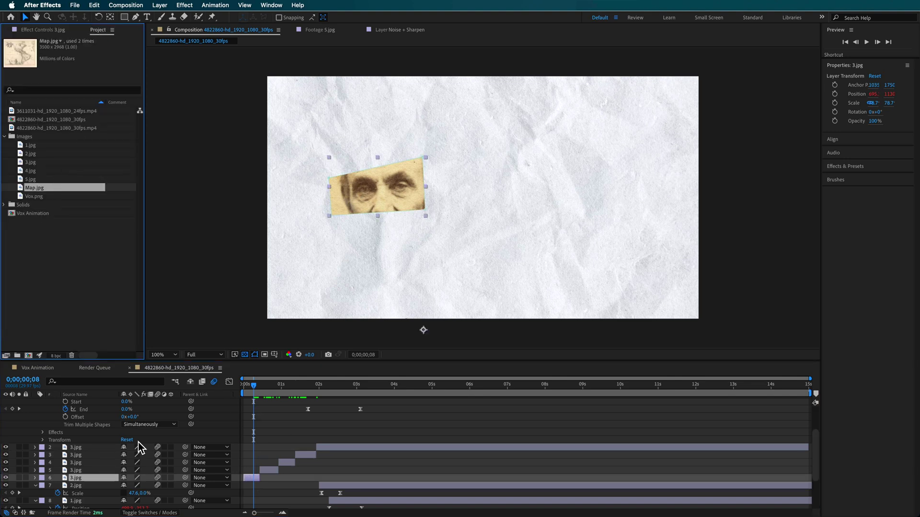
left_click(77, 481)
left_click(34, 171, "alt")
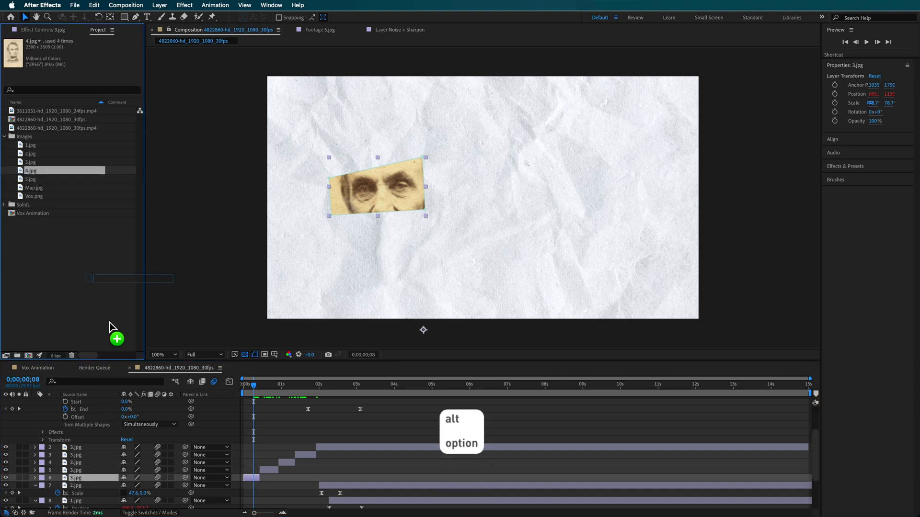
left_click_drag(76, 478, 77, 479)
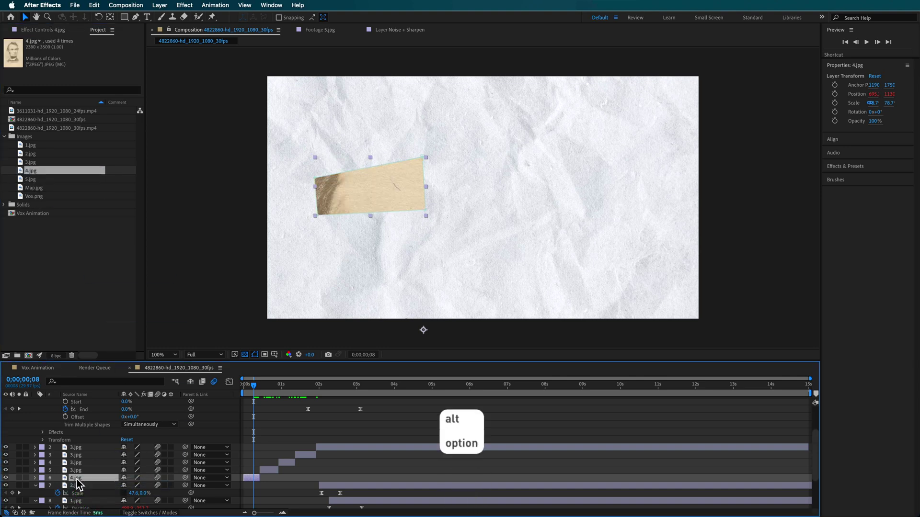
Reshape the mask of the first 4.jpg segment around the eyes and reposition the cut-out over the face area.
left_click_drag(377, 210, 444, 295)
left_click_drag(424, 156, 535, 211)
left_click_drag(316, 179, 355, 235)
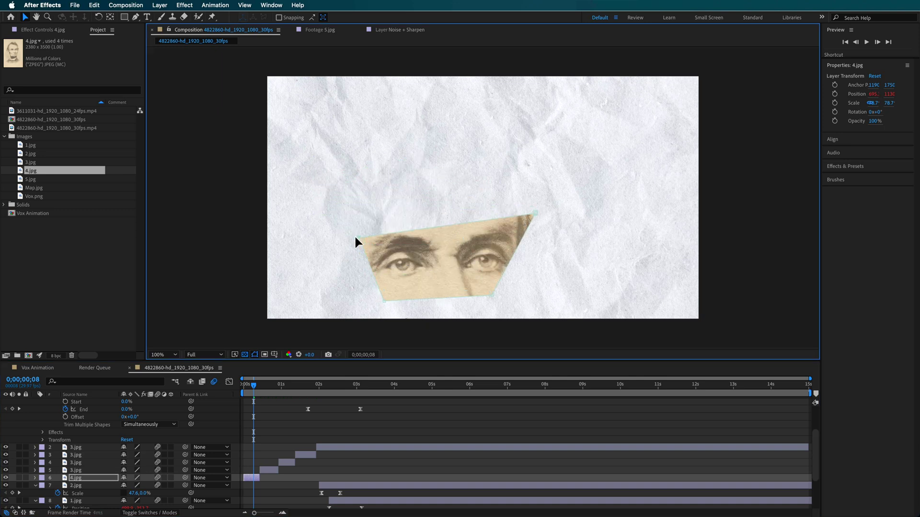
left_click_drag(432, 267, 362, 190)
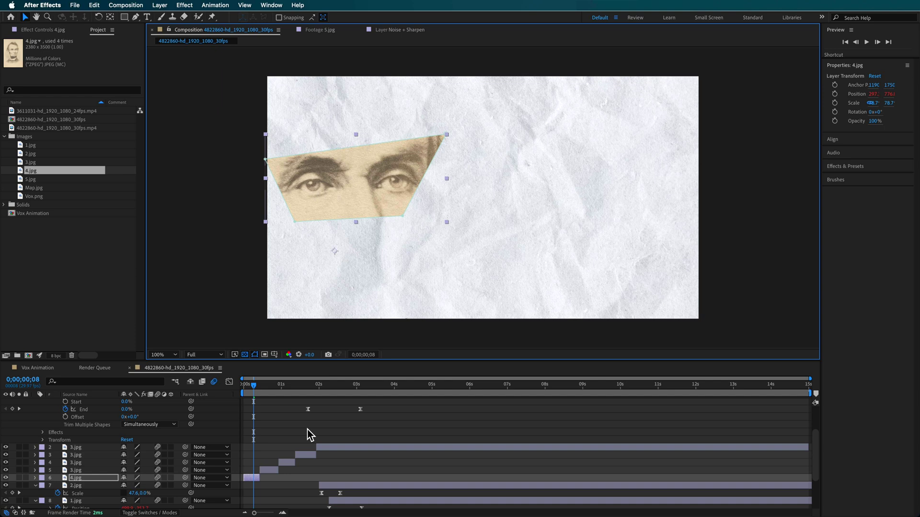
Replace the source of the second 3.jpg segment, at 0;00;00;19, with 2.jpg.
left_click_drag(259, 384, 269, 392)
left_click(269, 471)
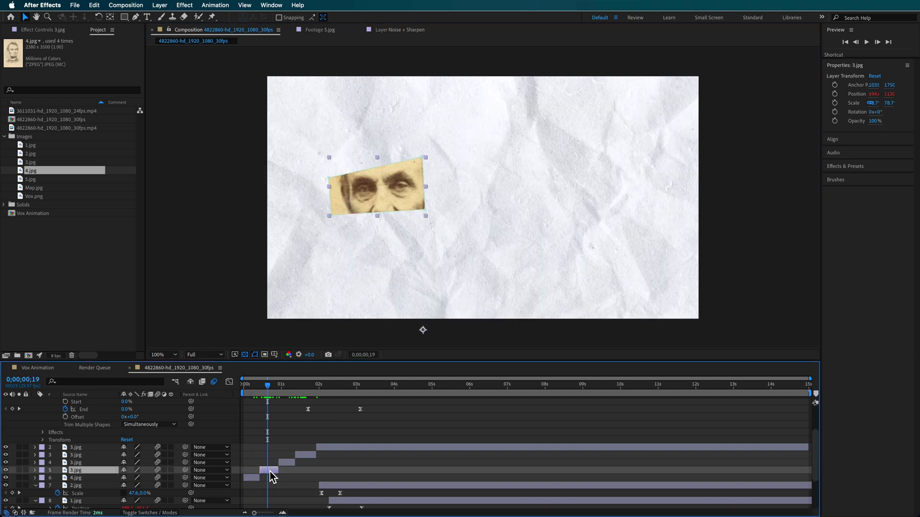
left_click(30, 154)
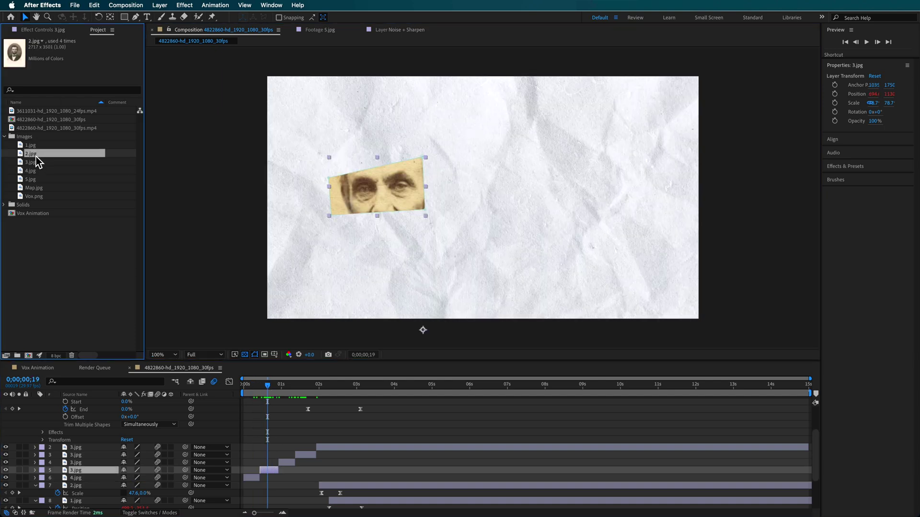
left_click_drag(105, 272, 75, 472)
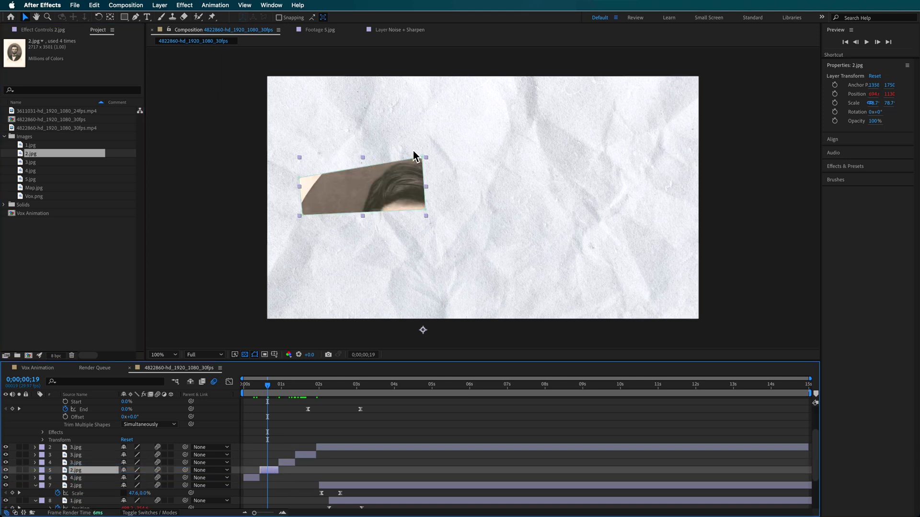
Reshape the mask of the second segment's 2.jpg around the eyes and nose and move the cut-out into the face area.
left_click_drag(423, 208, 486, 300)
left_click_drag(428, 153, 500, 198)
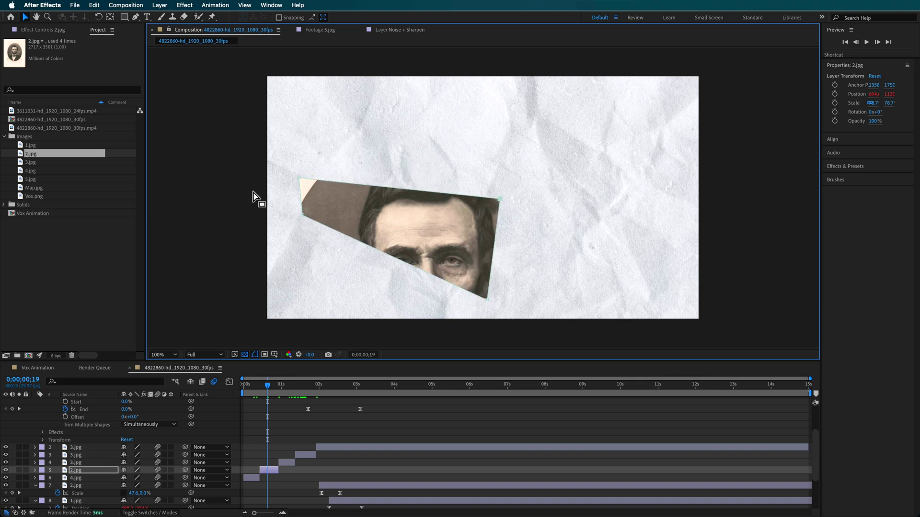
left_click_drag(308, 218, 393, 294)
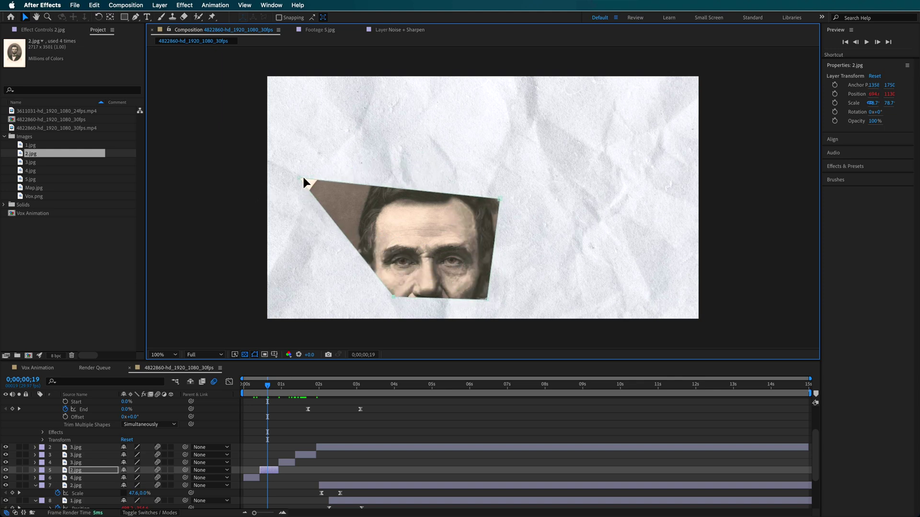
left_click_drag(299, 182, 376, 255)
left_click_drag(455, 262, 381, 206)
Fine-tune the positions of the 2.jpg and 4.jpg segments so their eyes line up with the original eyes cut-out.
mouse_move(267, 384)
left_mouse_down()
mouse_move(247, 389)
mouse_move(297, 396)
mouse_move(270, 396)
left_mouse_up()
left_click_drag(372, 206, 393, 202)
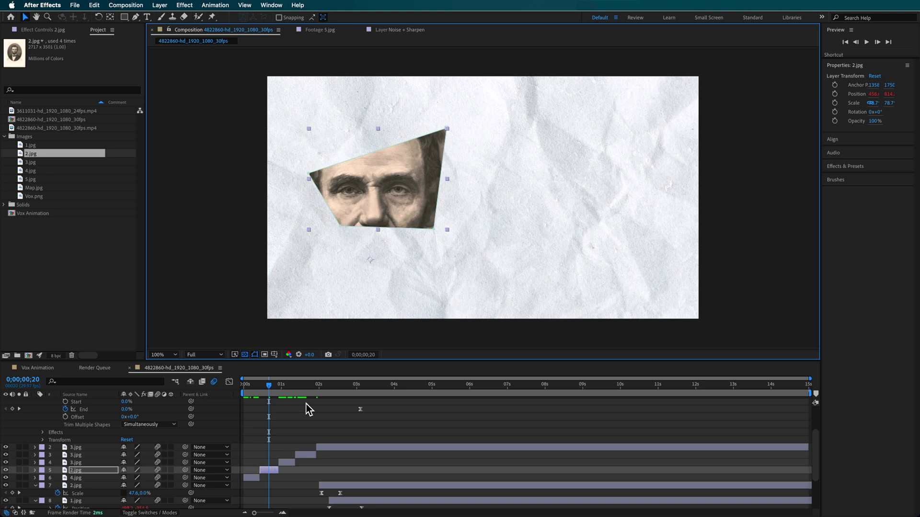
left_click_drag(264, 387, 252, 392)
left_click_drag(343, 193, 370, 205)
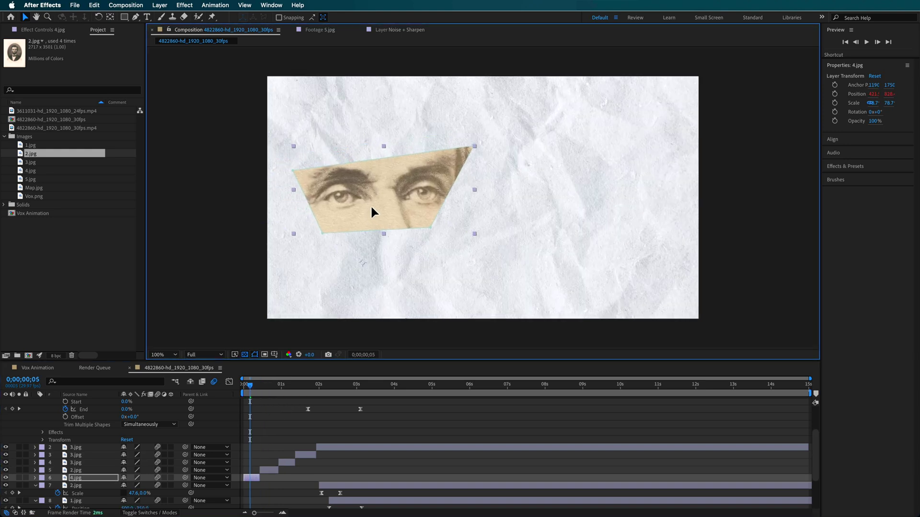
Shift the 2.jpg, 5.jpg, 1.jpg and 3.jpg segments earlier to follow the first 4.jpg segment without gaps, and preview the sequence.
mouse_move(282, 381)
left_mouse_down()
mouse_move(317, 392)
mouse_move(286, 397)
left_mouse_up()
key("Home")
left_click(269, 470)
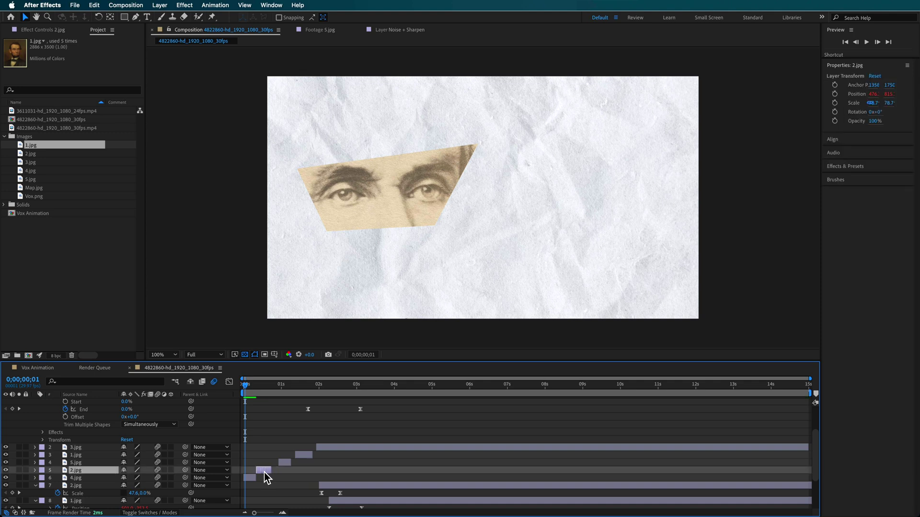
left_click_drag(288, 463, 322, 450)
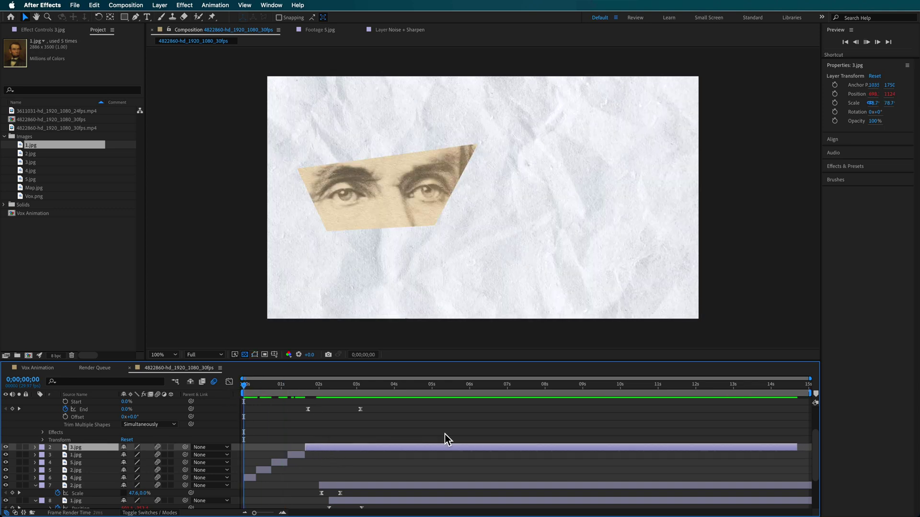
key("space")
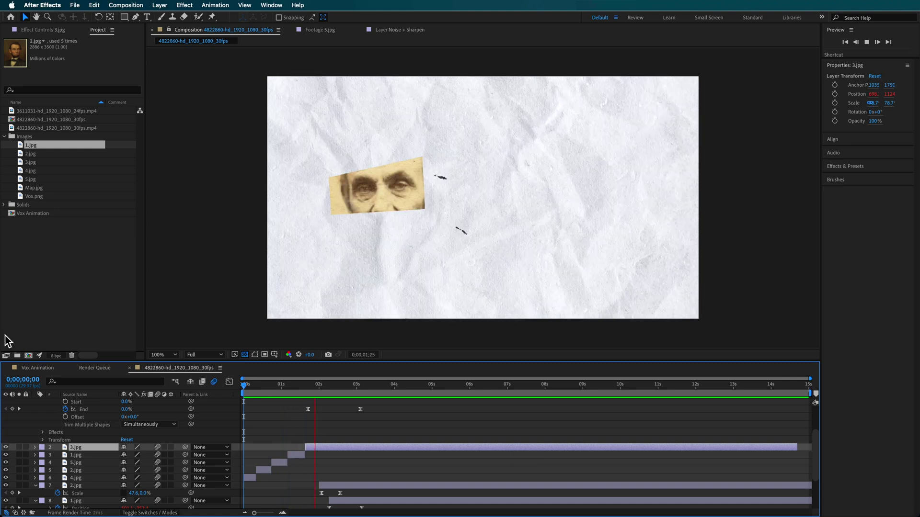
key("space")
key("space")
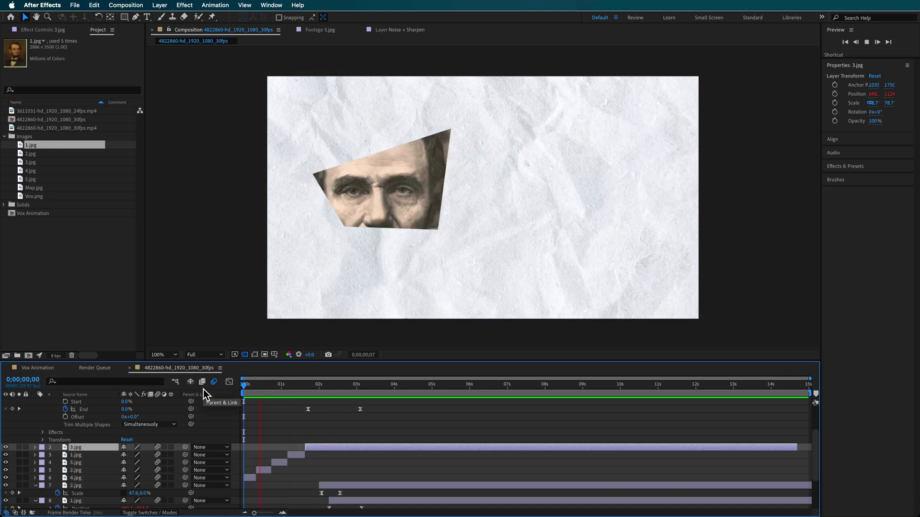
Play the finished Vox Animation composition from the start to compare its eye-swap sequence and collage build.
left_click(38, 367)
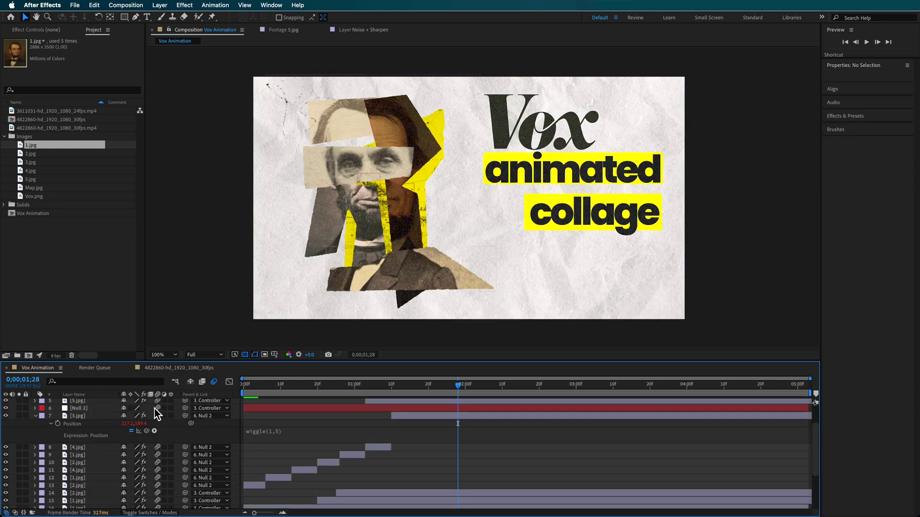
left_click(275, 479)
left_click(285, 386)
key("Home")
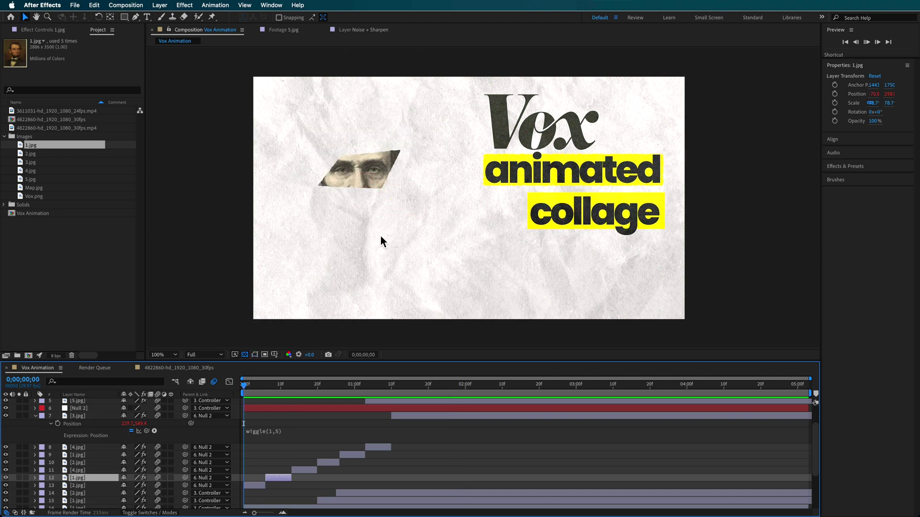
key("space")
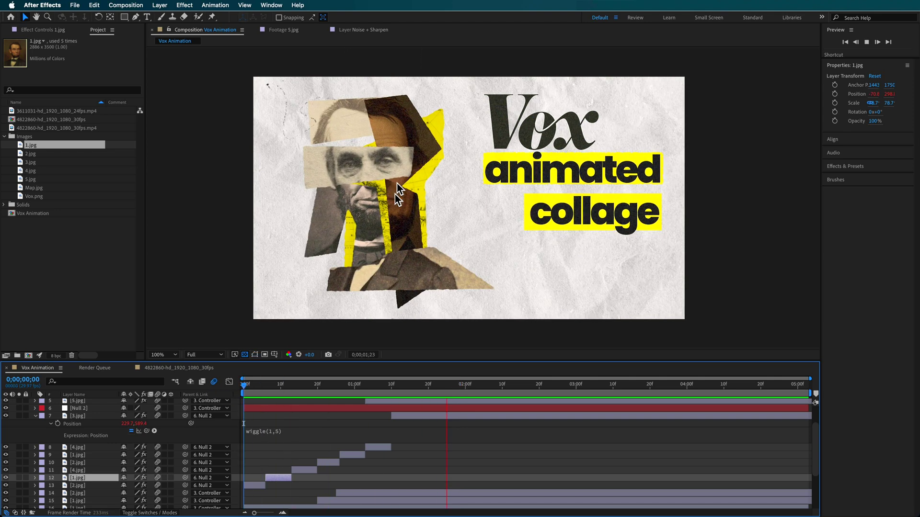
Add a null object to the 4822860-hd_1920_1080_30fps composition, move it over the eyes cut-out and reorder it below Shape Layer 1.
left_click(407, 417)
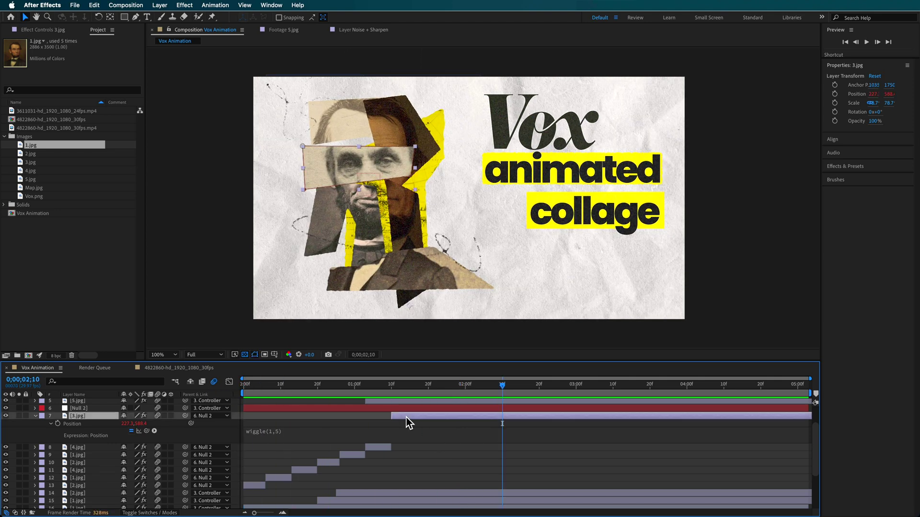
left_click(36, 417)
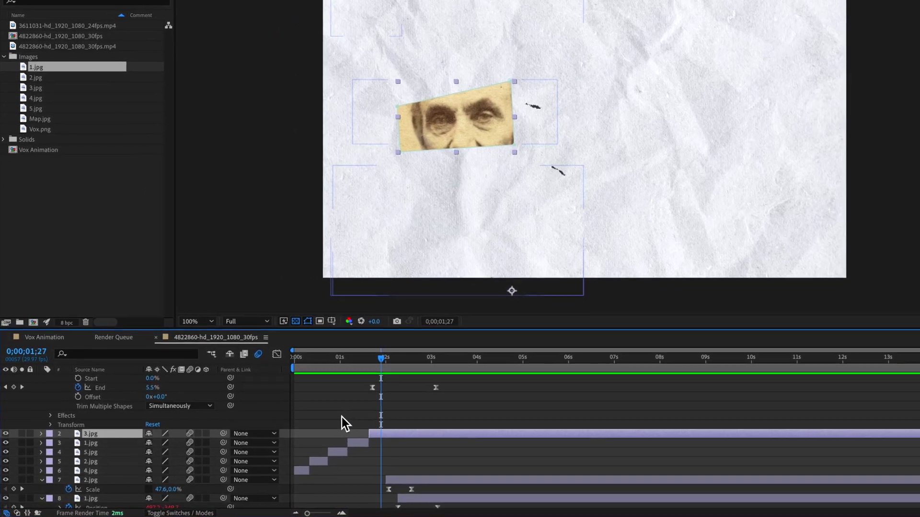
right_click(33, 421)
mouse_move(84, 369)
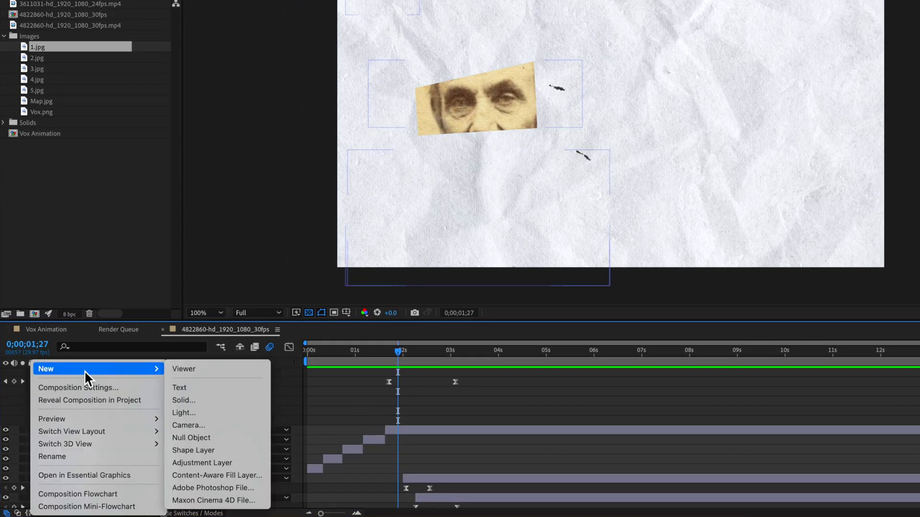
left_click(223, 438)
left_click_drag(611, 126, 499, 128)
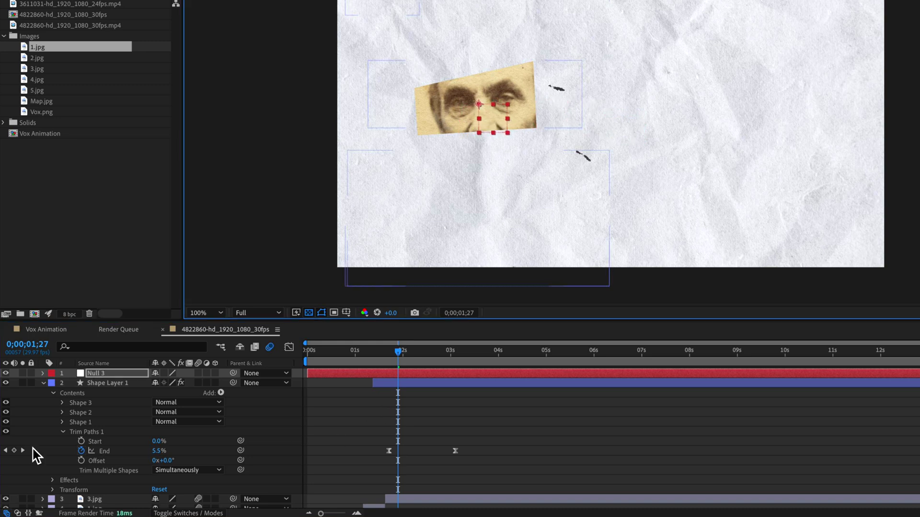
left_click(115, 495)
scroll(294, 450, "down", 5)
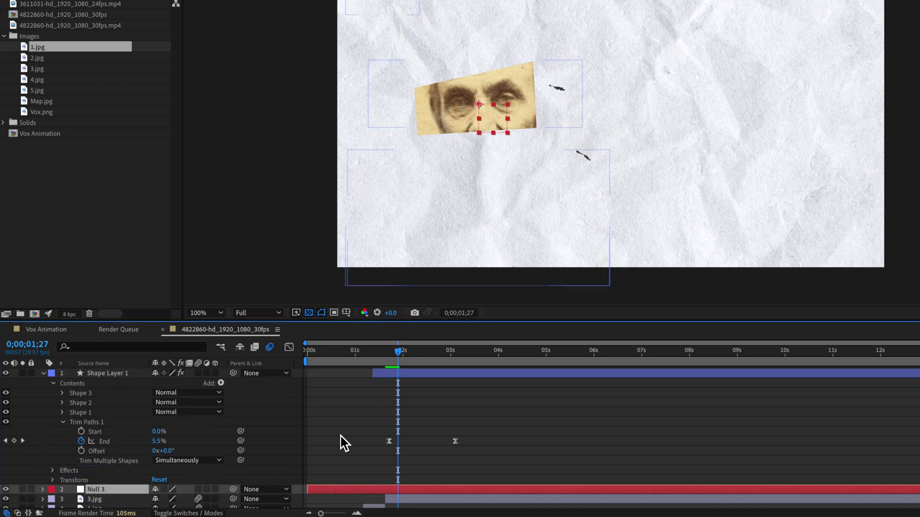
Parent the five eye segments, from 3.jpg down to the first 4.jpg, to the new null.
scroll(393, 433, "up", 4)
left_click(398, 402)
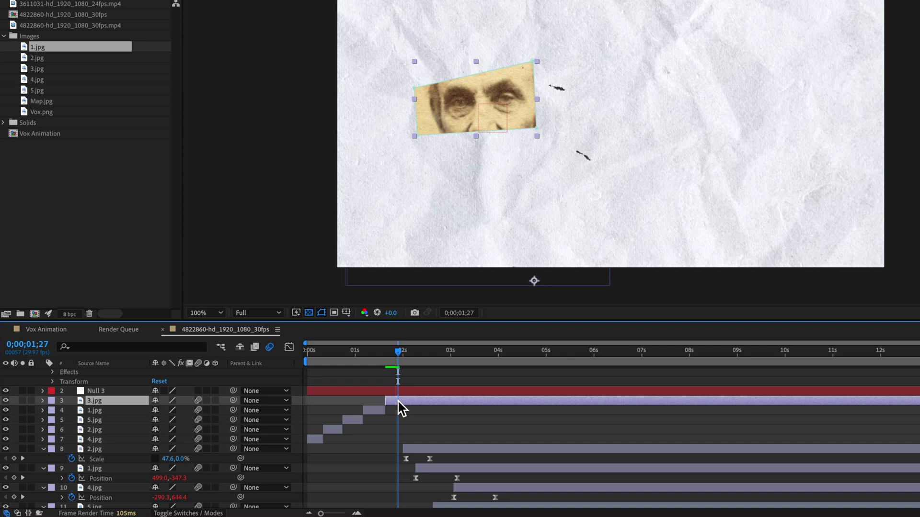
left_click(316, 439, "shift")
left_click_drag(232, 409, 108, 389)
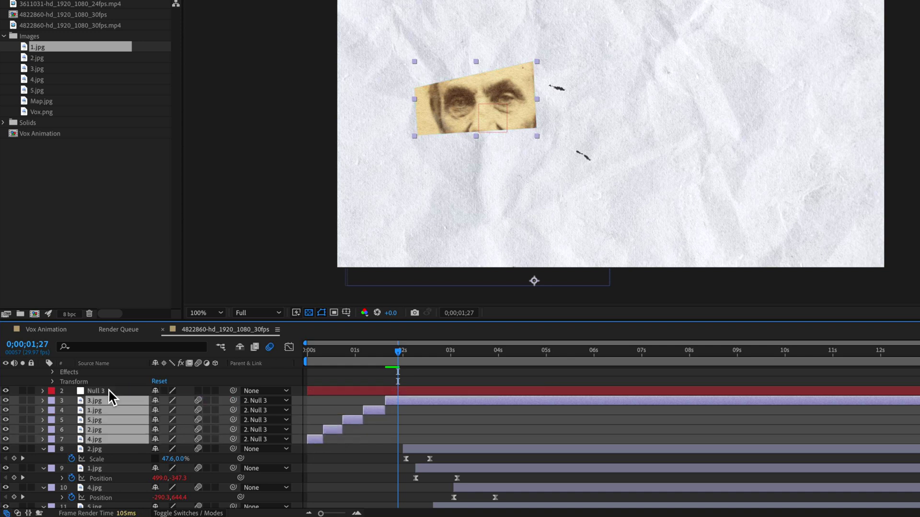
Add a Scale keyframe to the null at the composition's start and set the scale to 83%.
left_click(108, 389)
left_click_drag(398, 351, 363, 355)
key("Home")
key("s")
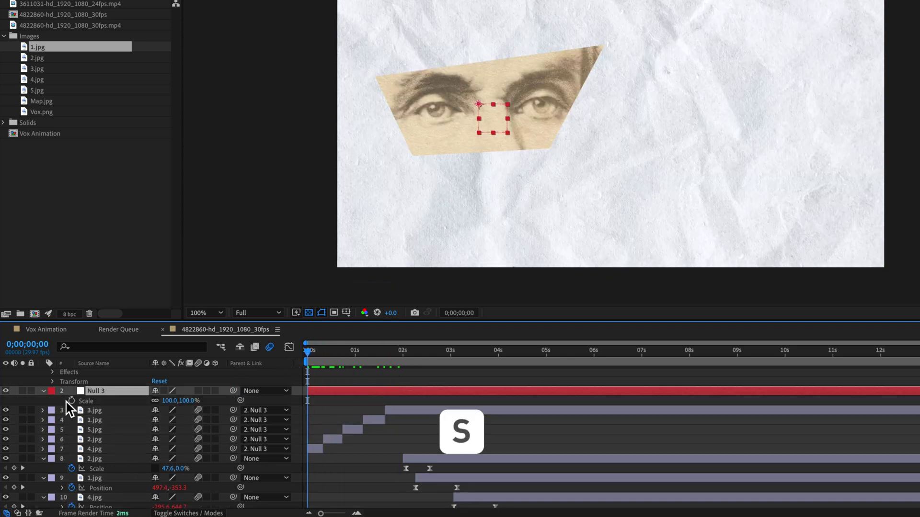
left_click(71, 401)
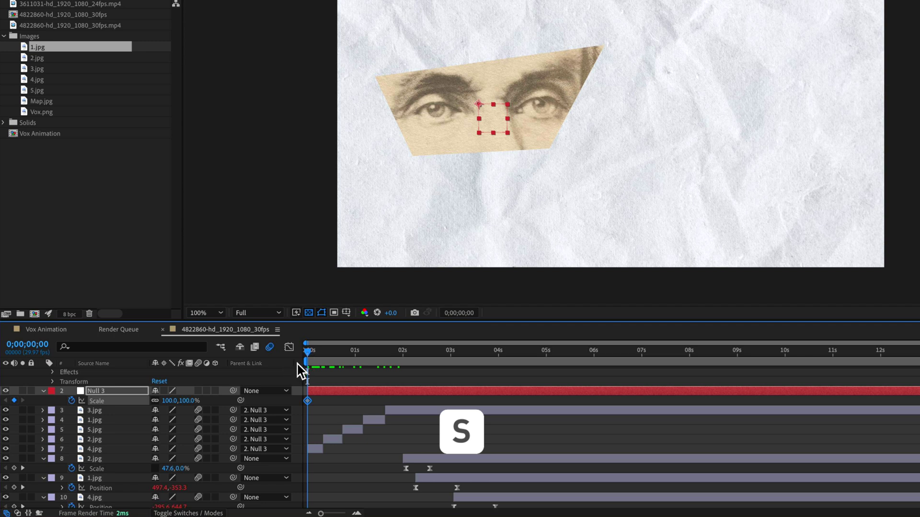
left_click_drag(195, 402, 179, 405)
Keyframe the null's scale to 100% at 0;00;03;08 and preview the growth from the start.
left_click_drag(312, 360, 463, 366)
left_click(185, 402)
type("1")
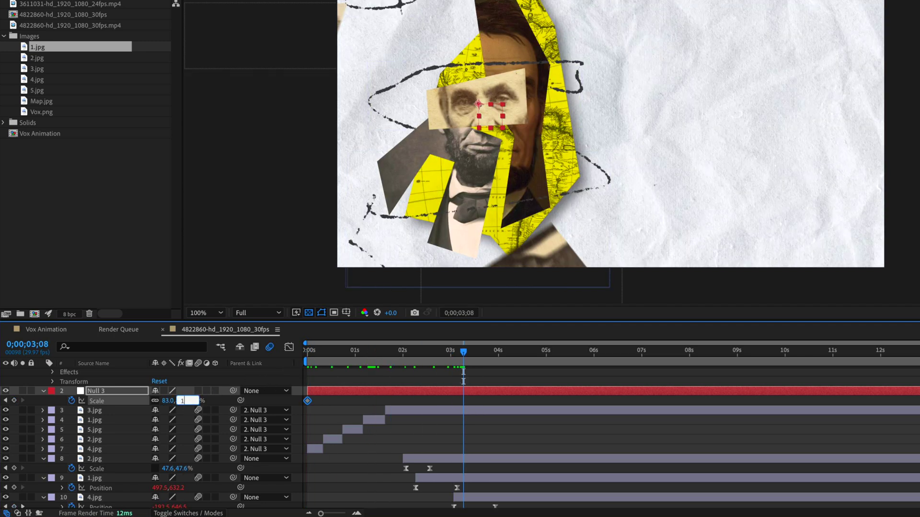
type("00")
key("Return")
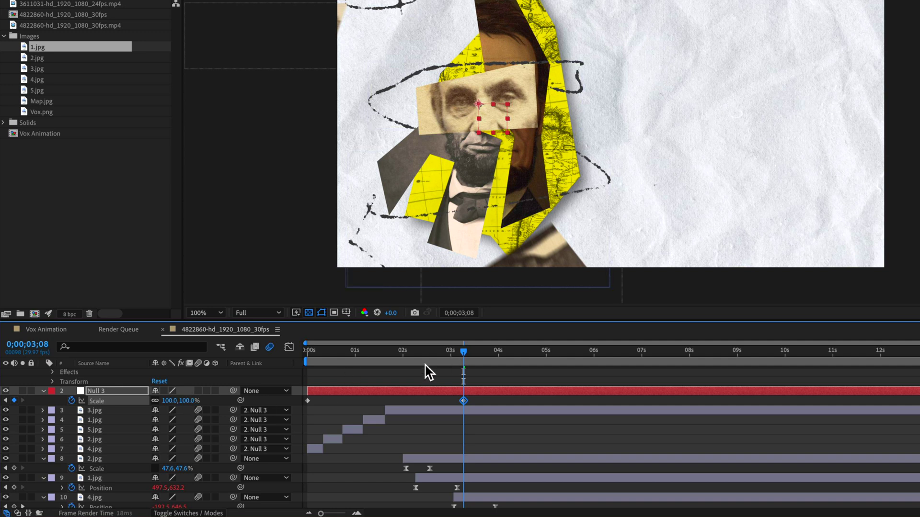
key("Home")
key("space")
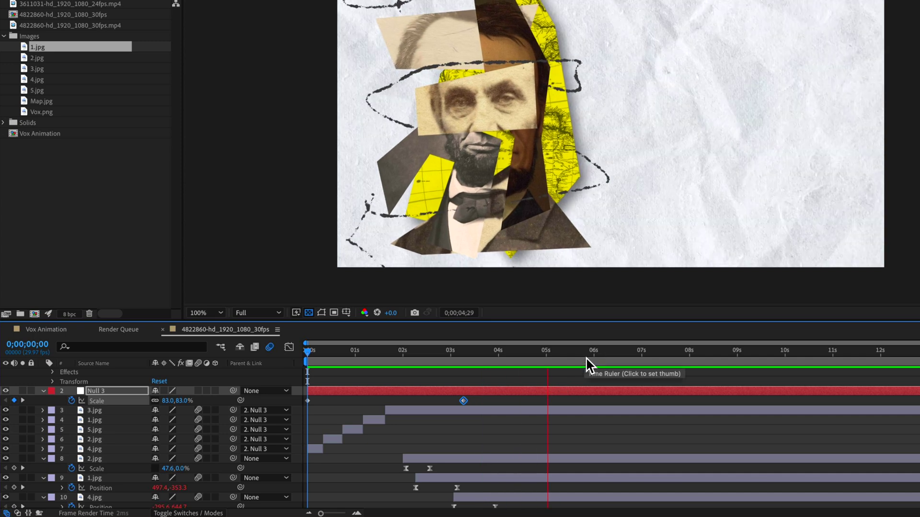
Shift the 4.jpg and 5.jpg entrance layers earlier, to about 2.1 and 1.6 seconds, and preview the collage timing.
scroll(501, 475, "down", 1)
left_click(465, 489)
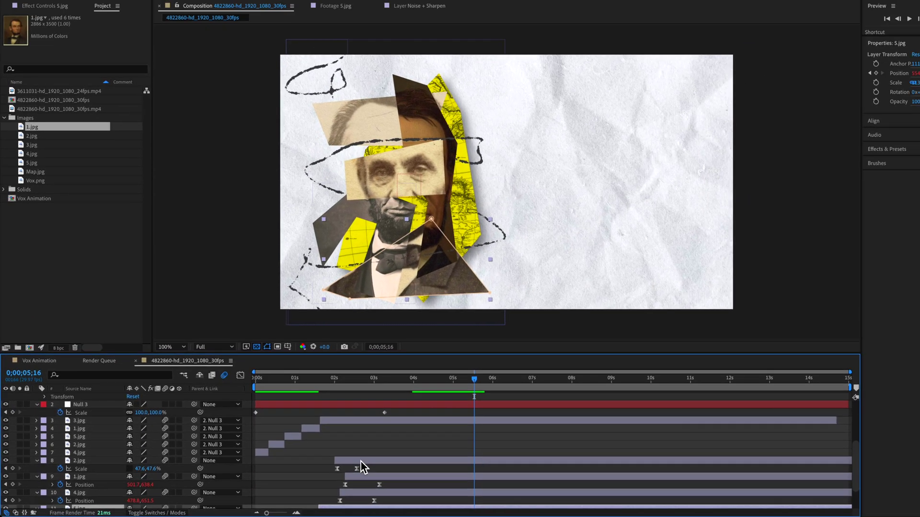
left_click(351, 354)
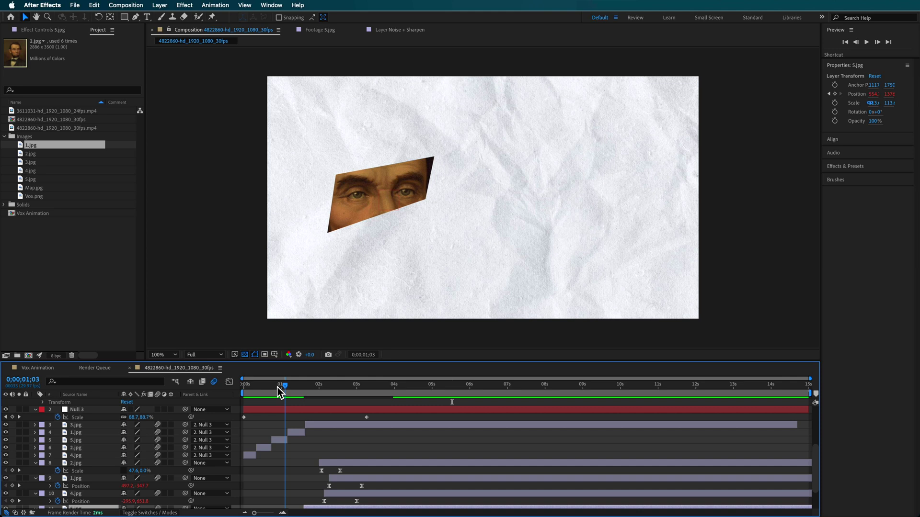
left_click(267, 386)
key("space")
scroll(309, 439, "down", 3)
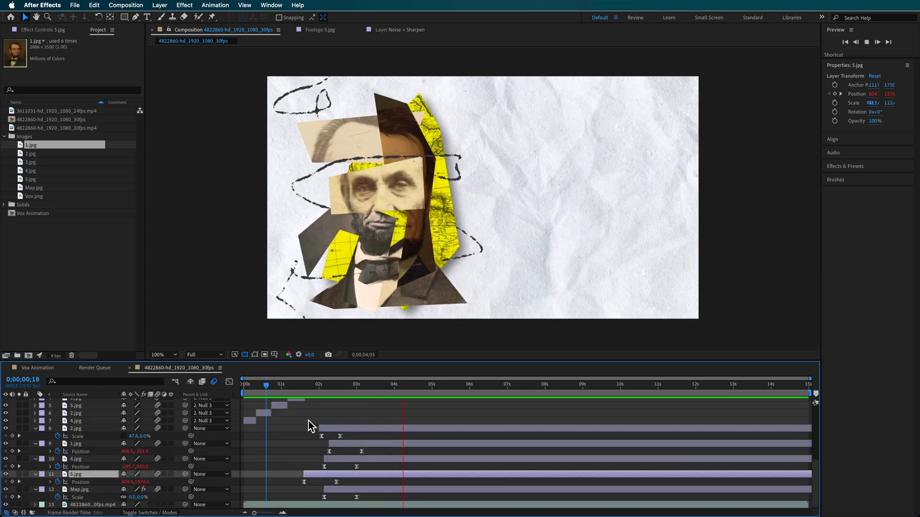
left_click(283, 447)
scroll(285, 455, "up", 5)
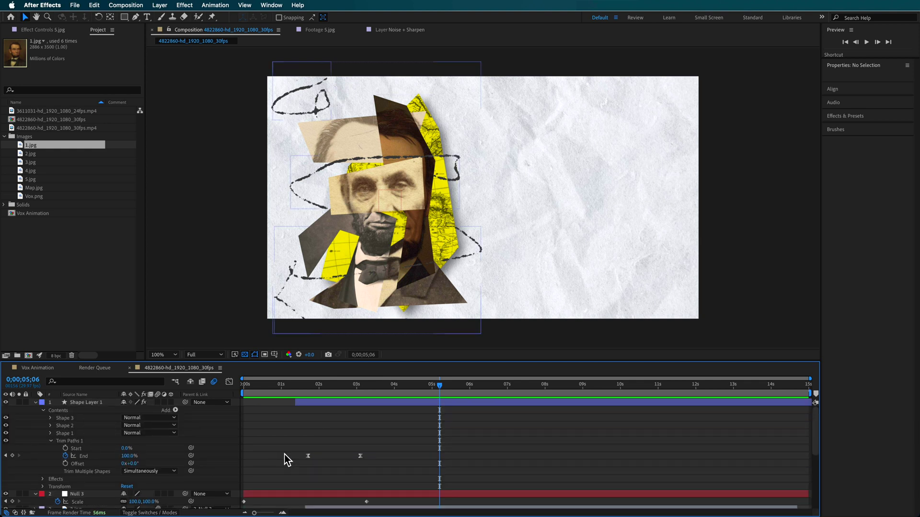
Place the 3611031-hd_1920_1080_24fps.mp4 footage above all layers and scale it to about 150% so it fills the frame.
left_click(36, 402)
left_click_drag(33, 111, 82, 403)
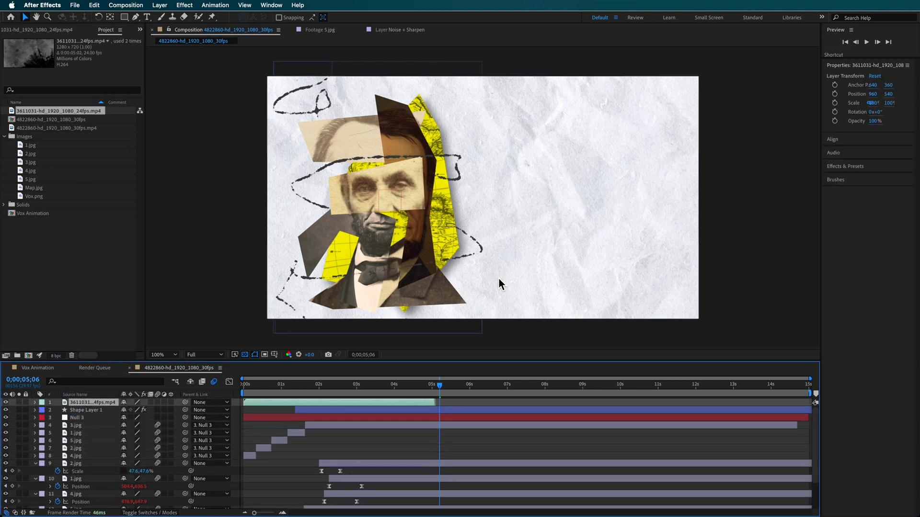
mouse_move(391, 403)
left_mouse_down()
mouse_move(412, 404)
mouse_move(381, 403)
mouse_move(392, 404)
left_mouse_up()
left_click(245, 383)
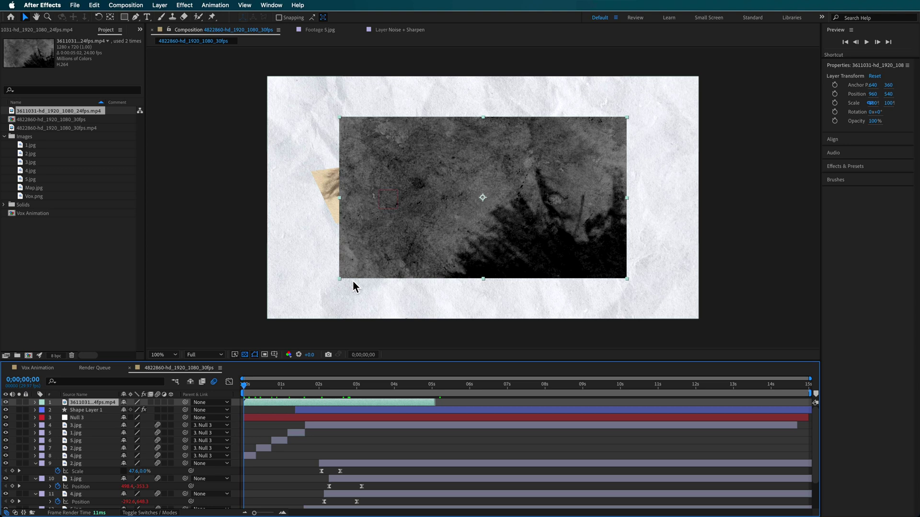
left_click_drag(340, 279, 268, 322)
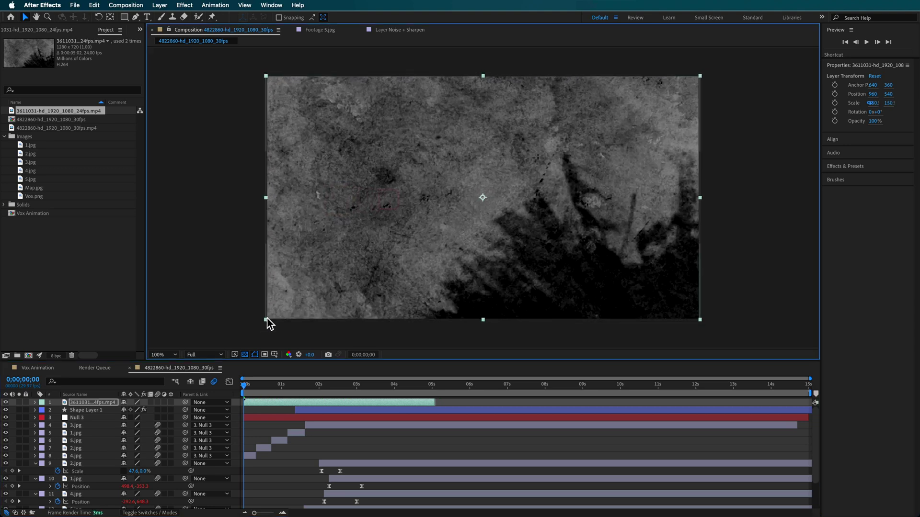
Set the overlay footage's blending mode to Add and its opacity to 34%.
left_click(144, 513)
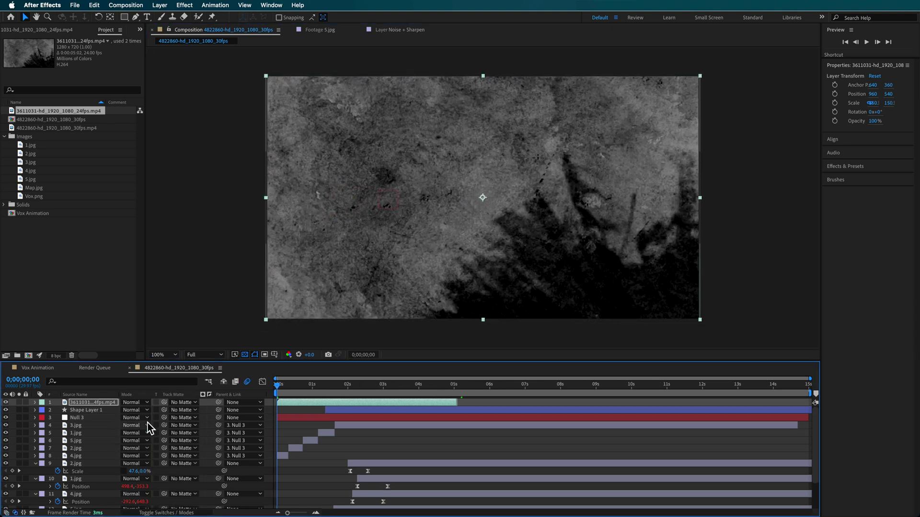
left_click(139, 404)
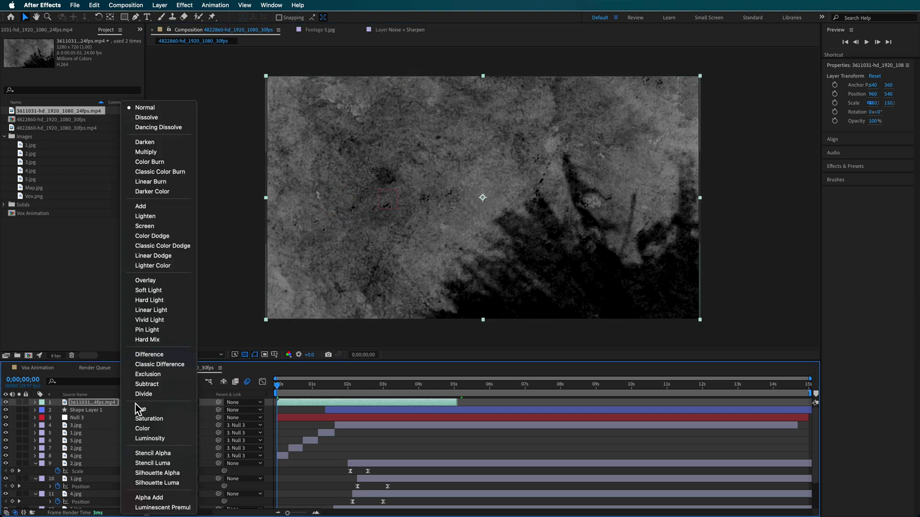
left_click(144, 206)
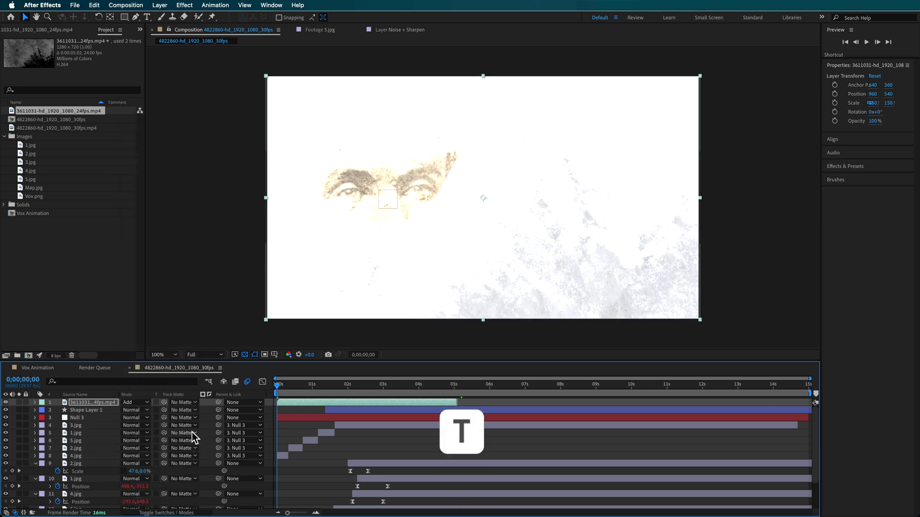
key("t")
left_click_drag(129, 413, 100, 415)
Preview the whole collage animation with the texture overlay applied.
left_click_drag(294, 387, 386, 391)
key("space")
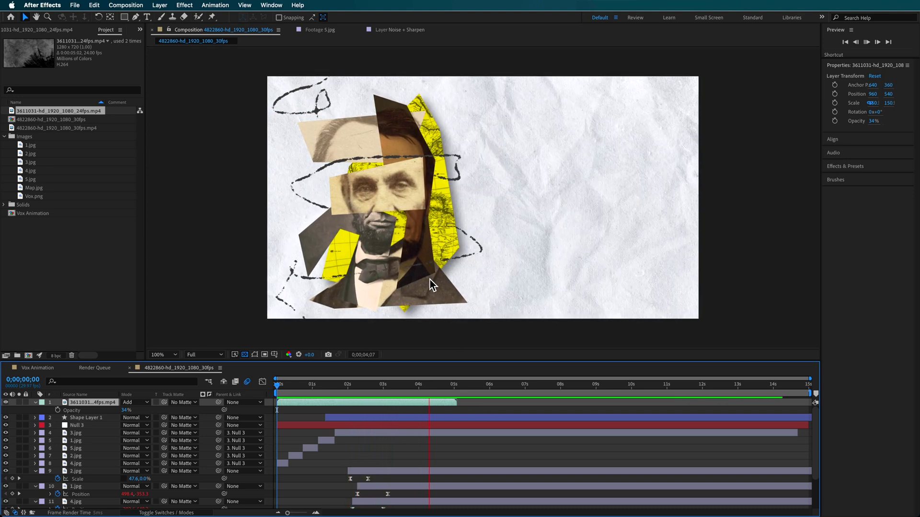
key("space")
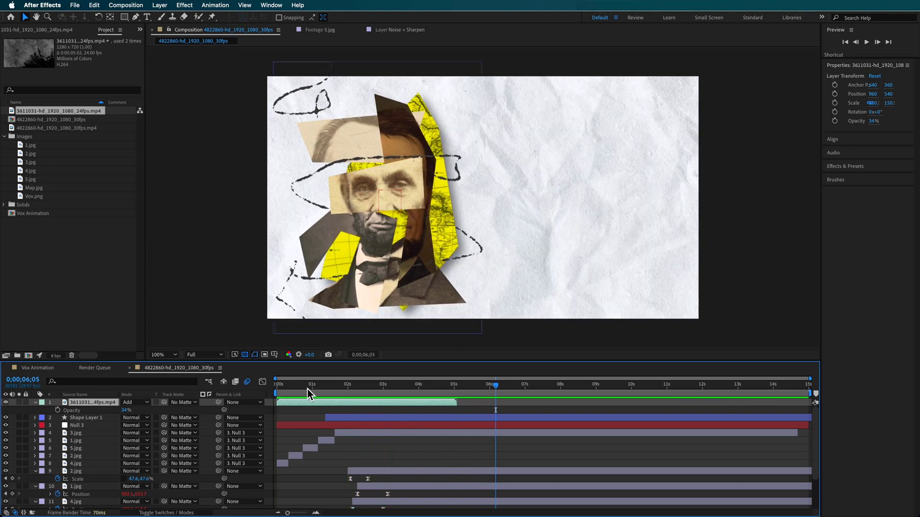
key("space")
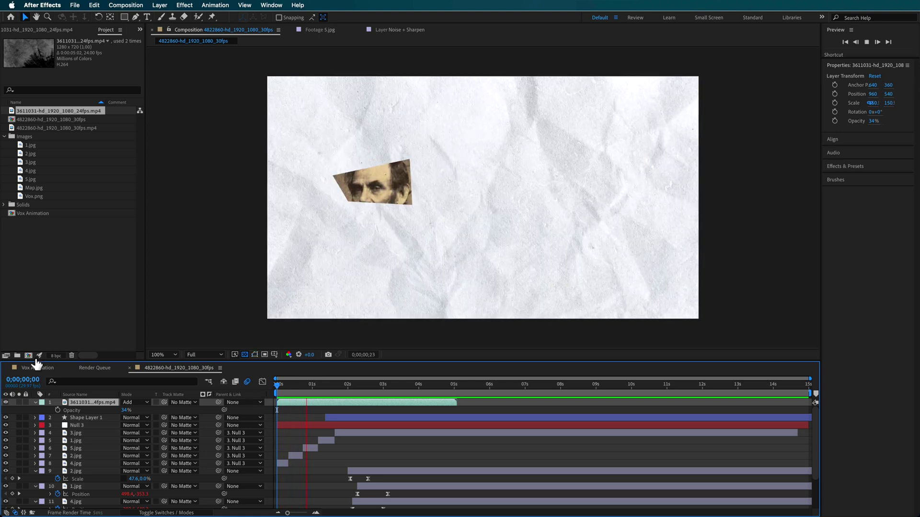
Open the finished Vox Animation composition and play it from the start to compare its Flicker overlay.
left_click(25, 372)
left_click_drag(318, 386, 298, 393)
key("space")
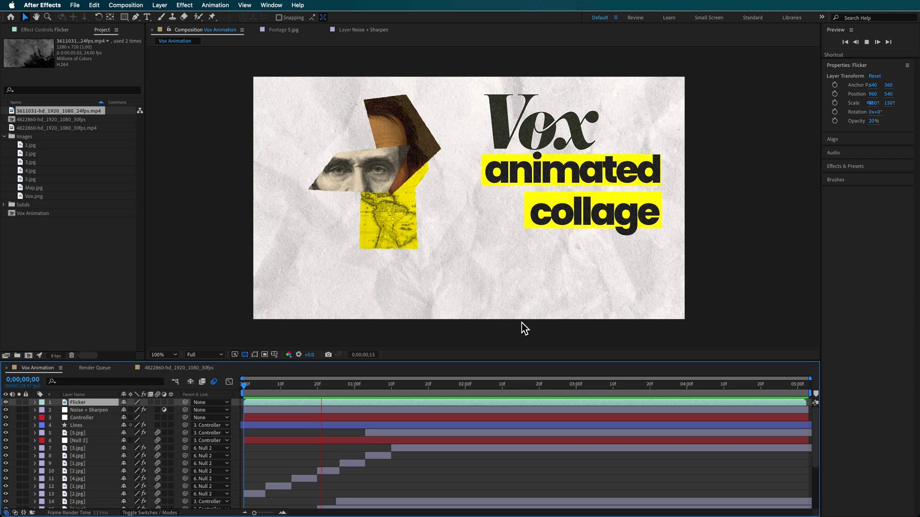
Examine the Add Grain and Unsharp Mask effect settings on the Noise + Sharpen layer.
left_click(79, 410)
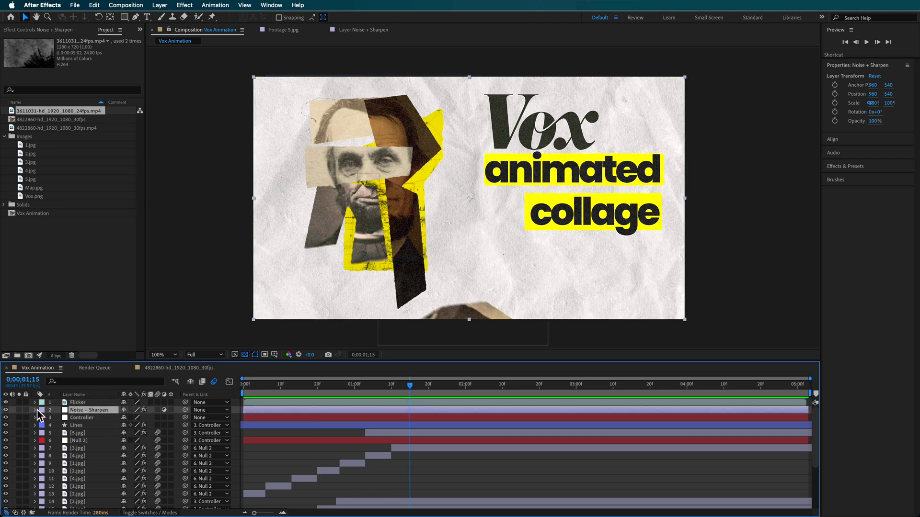
right_click(15, 393)
mouse_move(93, 399)
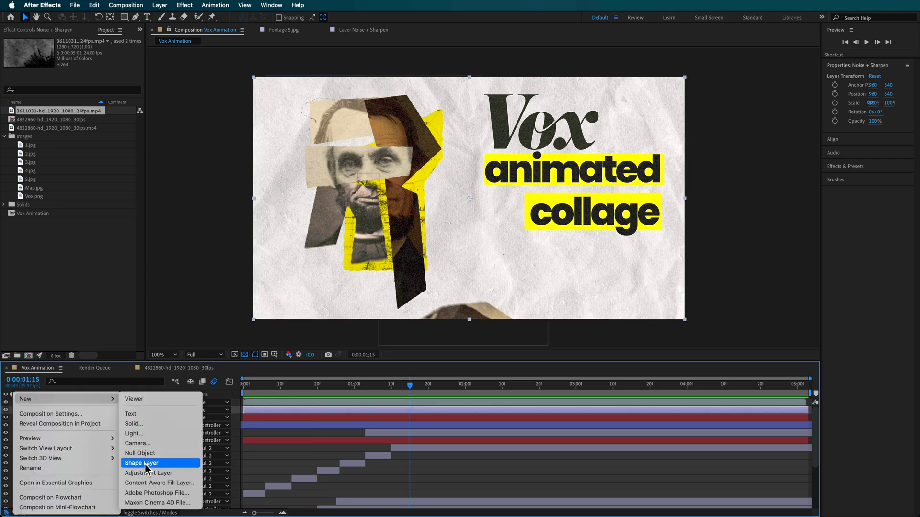
key("Escape")
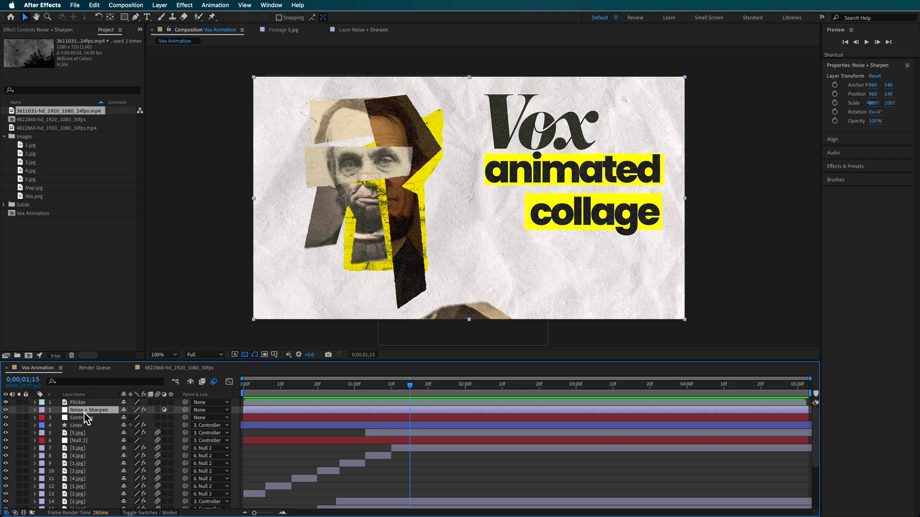
left_click(47, 31)
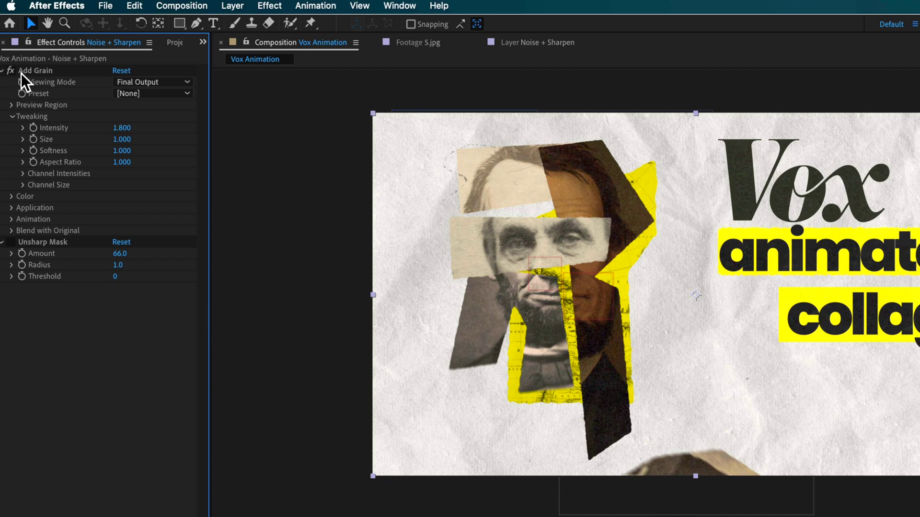
left_click(42, 73)
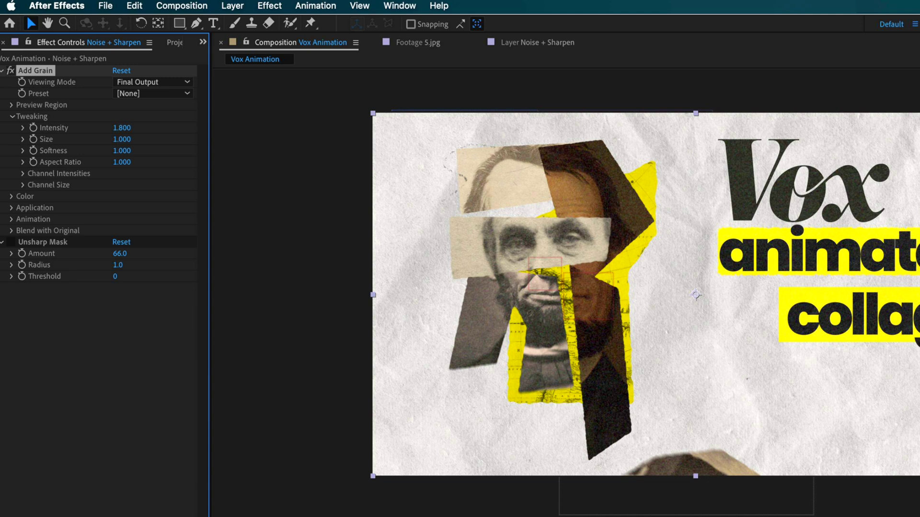
left_click(6, 248)
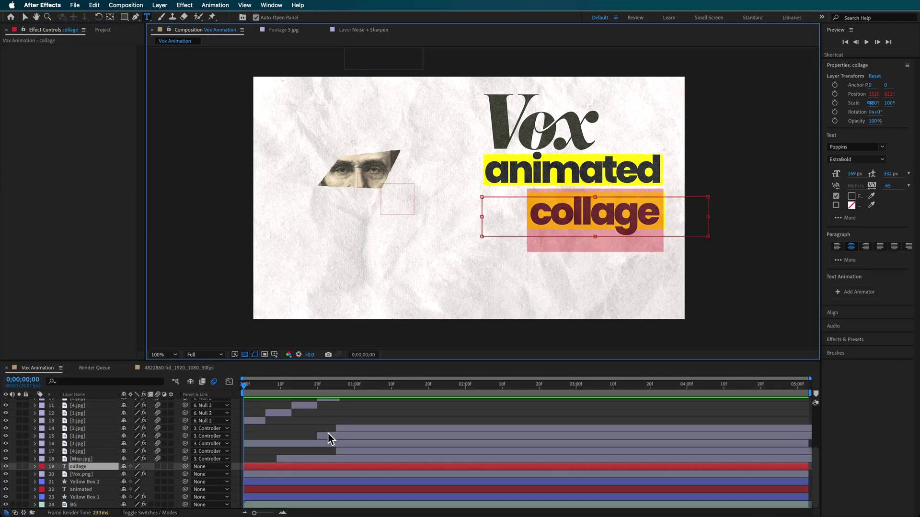
Inspect the collage title's text properties and the Yellow Box 2 shape behind it.
left_click(262, 458)
left_click(251, 467)
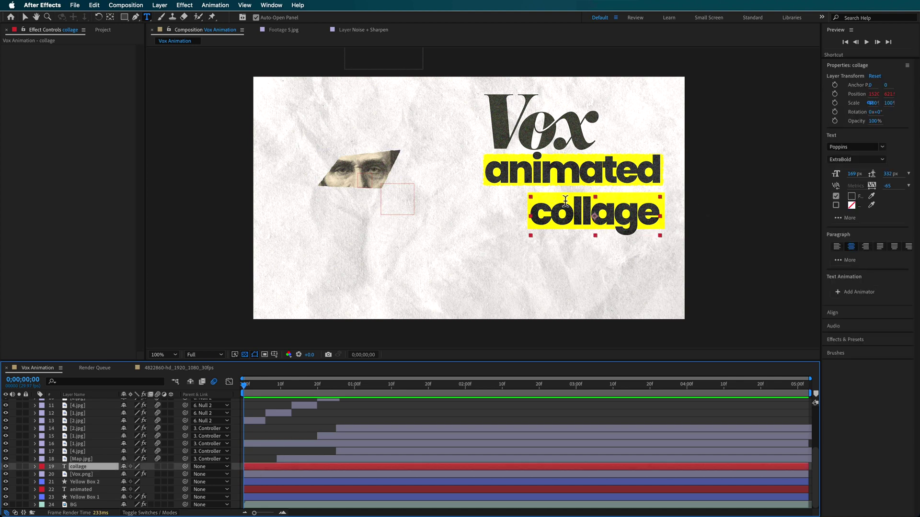
key("v")
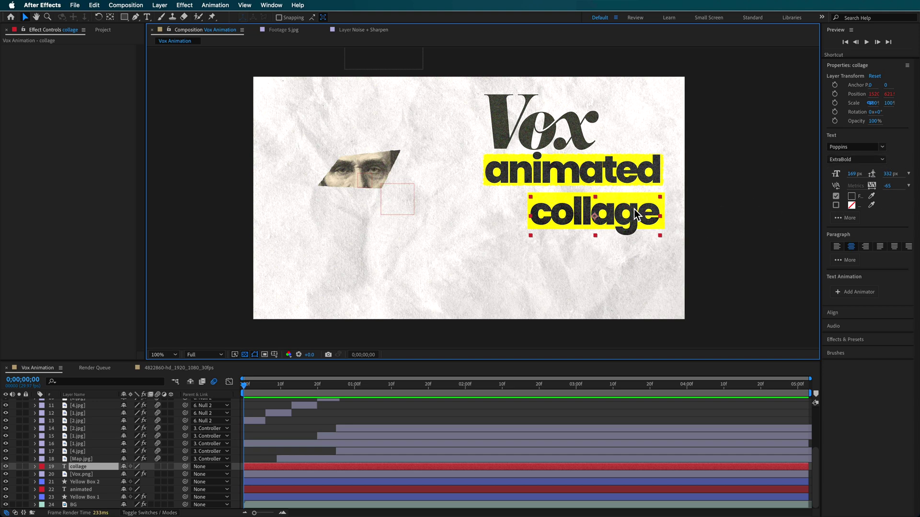
left_click(269, 480)
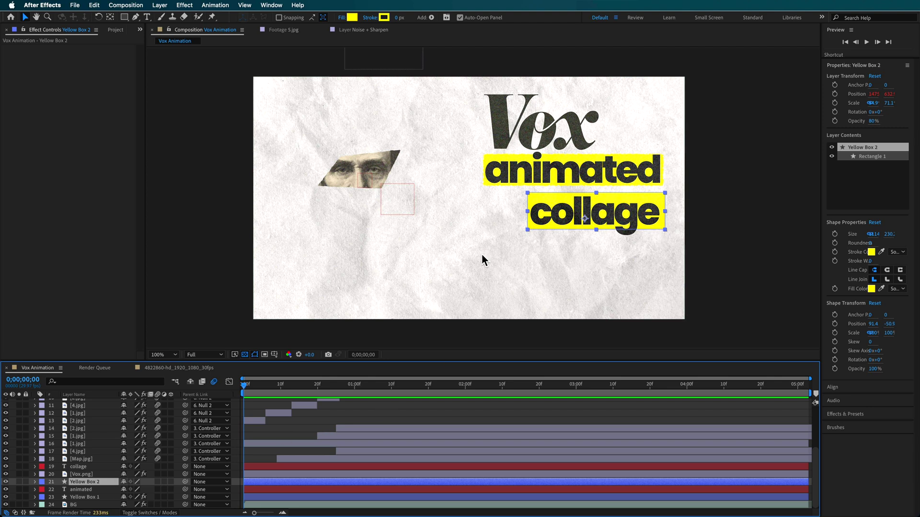
Go to 0;00;02;12 and examine the Roughen Edges effect settings on the 2.jpg cut-out in layer 14.
left_click_drag(243, 389, 324, 390)
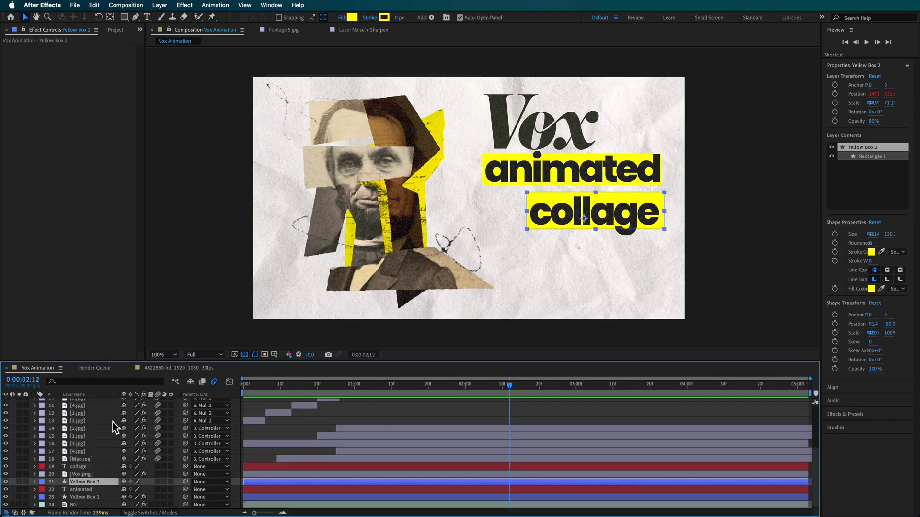
left_click(76, 425)
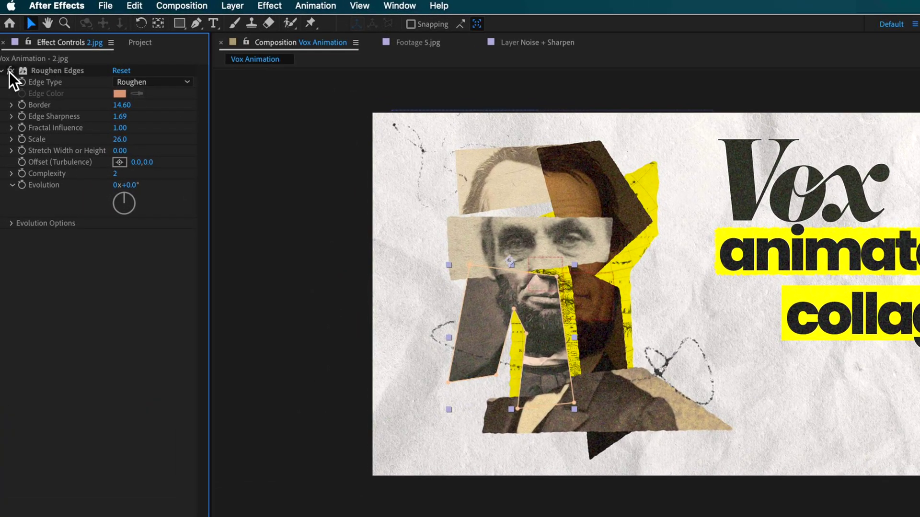
left_click(490, 281)
left_click(17, 73)
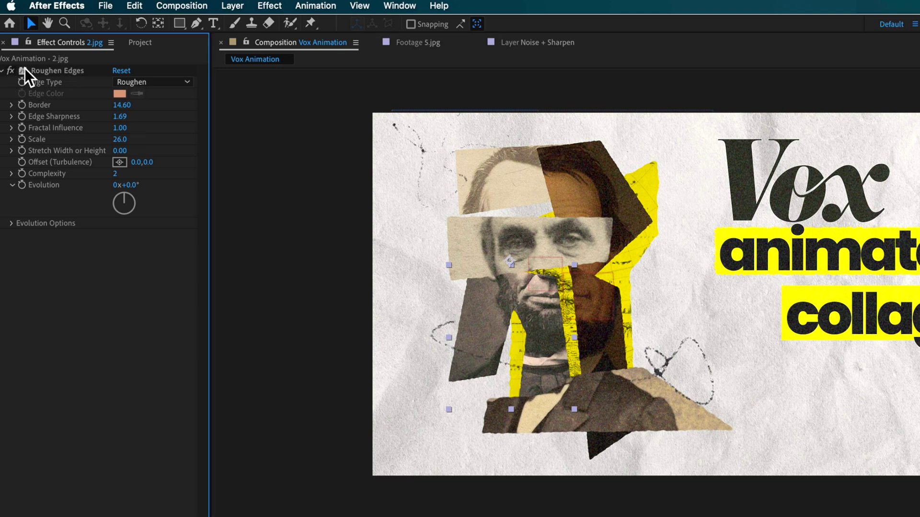
left_click(51, 71)
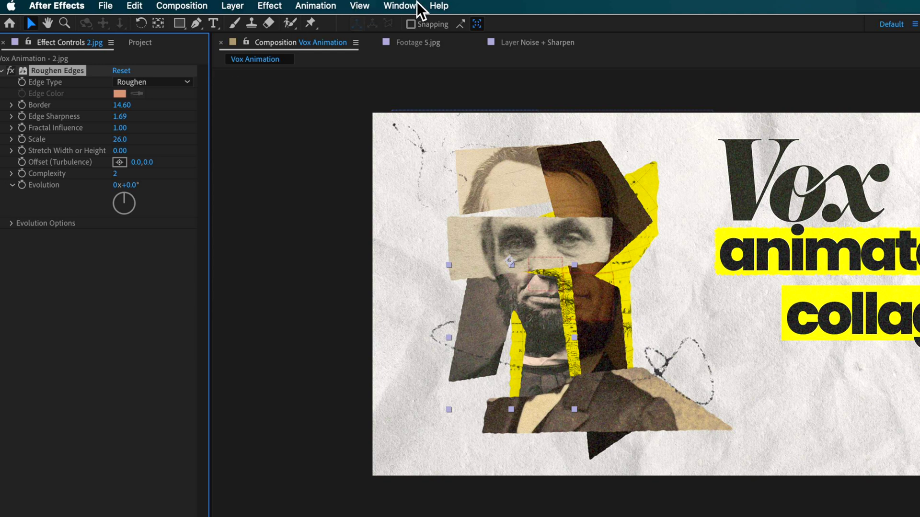
Search the available commands for "rough" to locate the Roughen Edges effect, and clear the search.
left_click(443, 3)
type("rough")
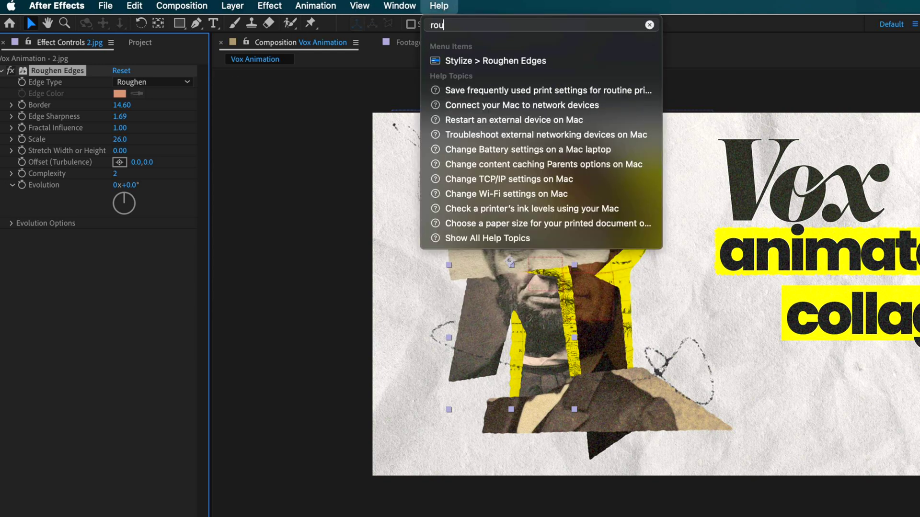
key("BackSpace")
key("BackSpace")
key("BackSpace")
key("BackSpace")
key("BackSpace")
left_click(113, 323)
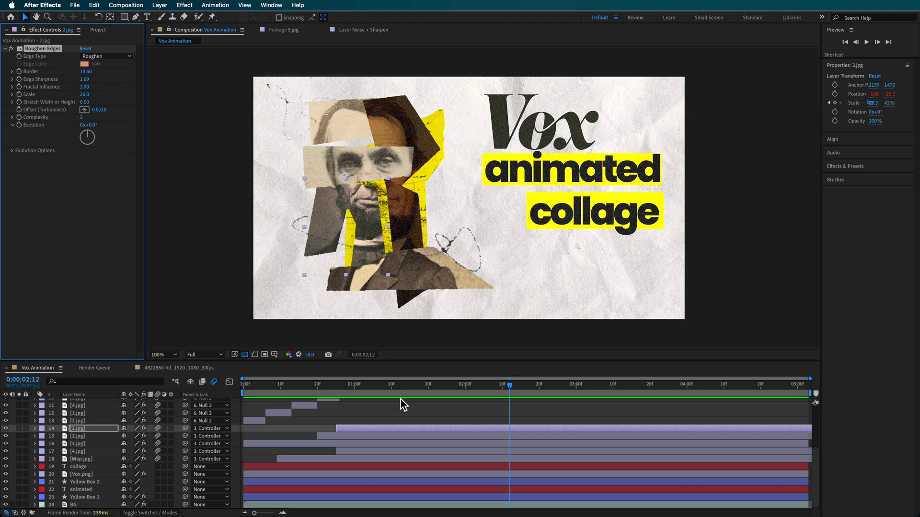
Play the finished Vox Animation collage from the first frame.
left_click_drag(410, 383, 244, 384)
key("space")
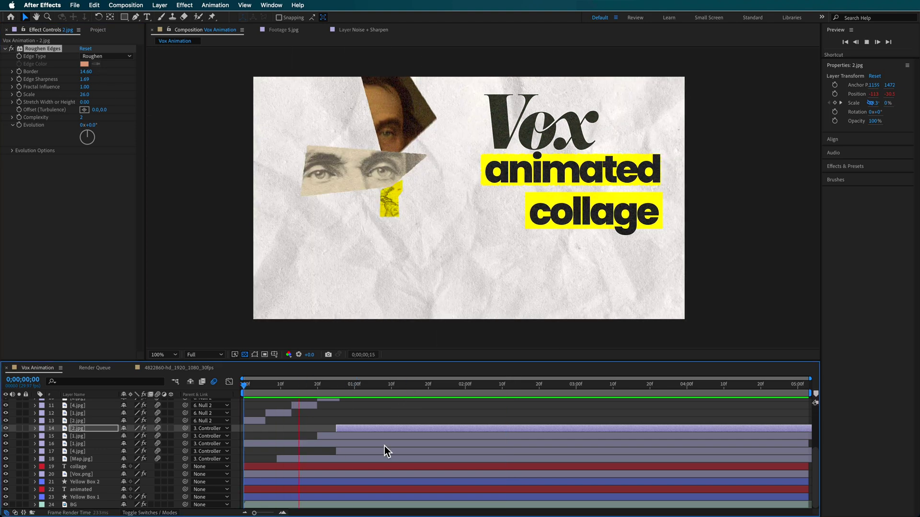